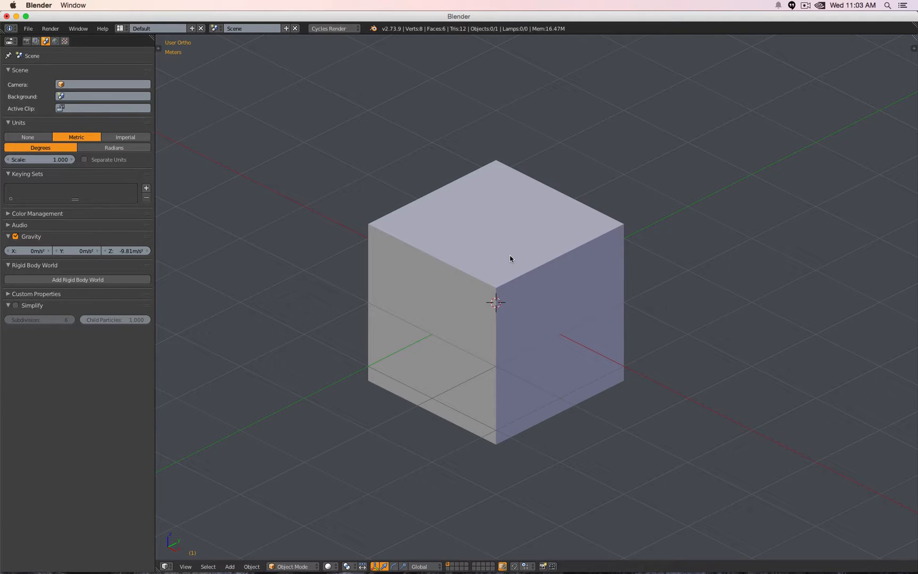
- Duplicate the cube and leave the copy in place over the original
right_click(484, 224)
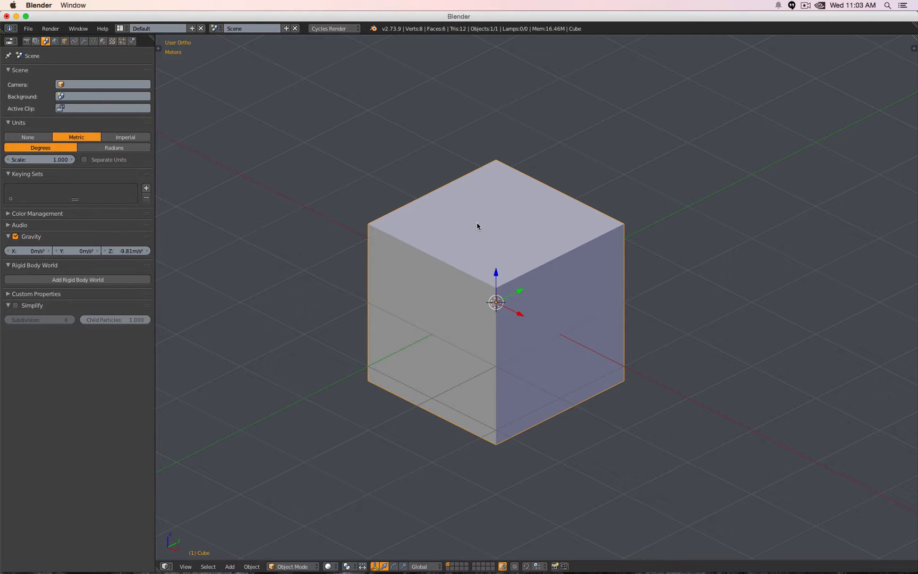
click(252, 566)
key(shift+d)
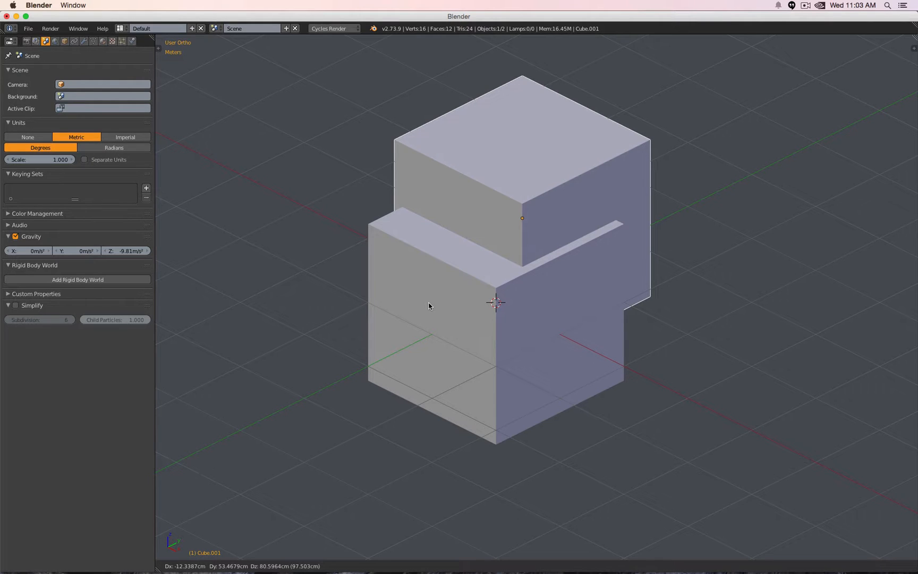
key(Escape)
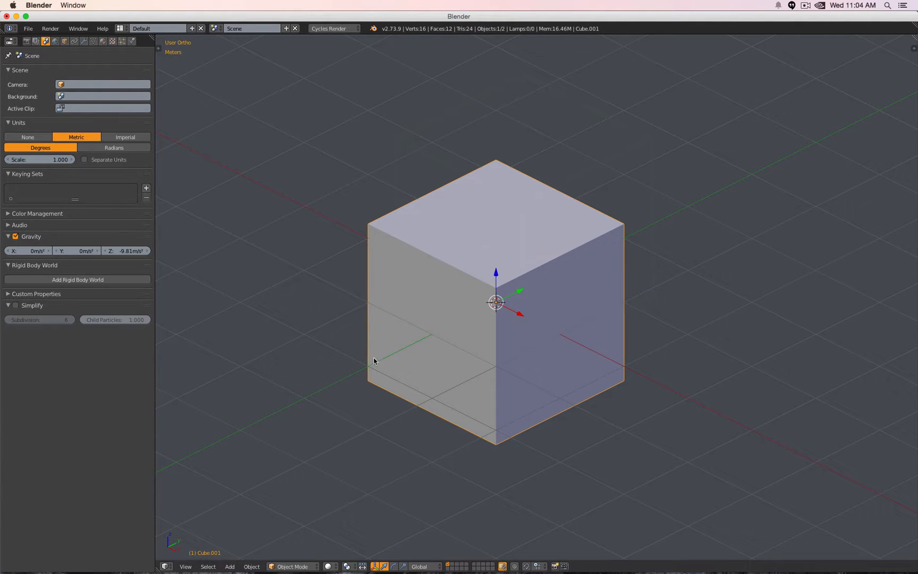
- Cycle the selection between the two overlapping cubes, ending with the duplicate selected
right_click(394, 290)
right_click(394, 291)
right_click(394, 290)
right_click(394, 291)
right_click(394, 290)
right_click(394, 291)
right_click(394, 290)
right_click(394, 290)
right_click(394, 290)
right_click(394, 291)
- Set the scene's unit system to Imperial
click(131, 139)
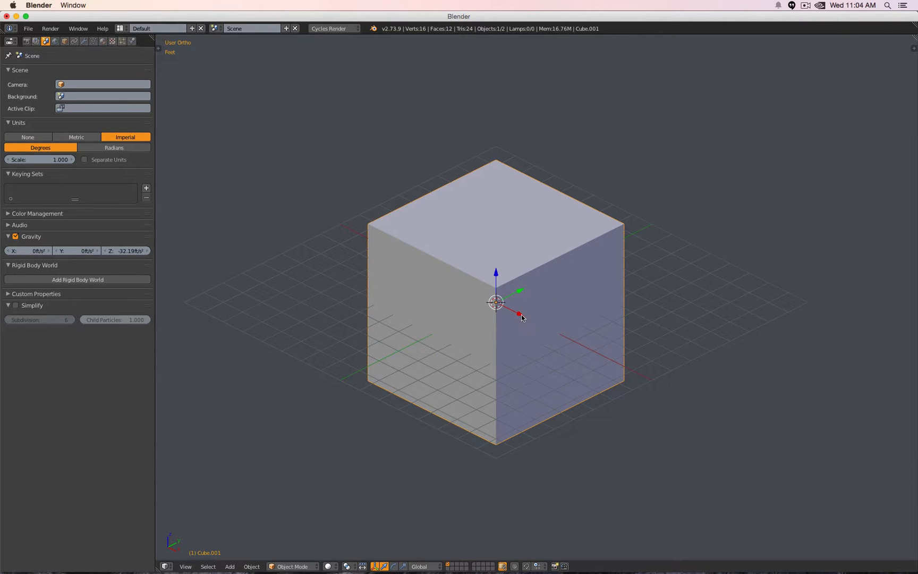
- Move the duplicate cube away from the original with the translate manipulator and undo the last adjustment
drag(521, 316, 291, 141)
drag(304, 186, 386, 191)
drag(320, 174, 344, 169)
mouse_move(366, 207)
mouse_down()
mouse_move(602, 110)
mouse_move(299, 256)
mouse_move(390, 206)
mouse_move(344, 223)
mouse_move(315, 204)
mouse_move(365, 167)
mouse_move(354, 149)
mouse_move(350, 198)
mouse_move(299, 187)
mouse_move(393, 205)
mouse_move(636, 318)
mouse_move(385, 295)
mouse_move(463, 344)
mouse_move(482, 227)
mouse_move(475, 351)
mouse_move(483, 204)
mouse_move(389, 214)
mouse_move(573, 217)
mouse_move(371, 203)
mouse_up()
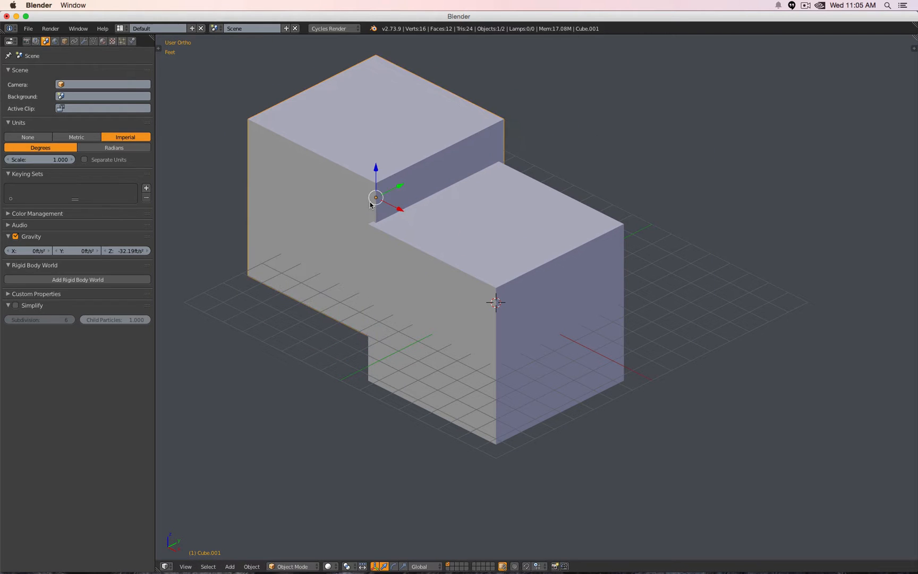
key(ctrl+z)
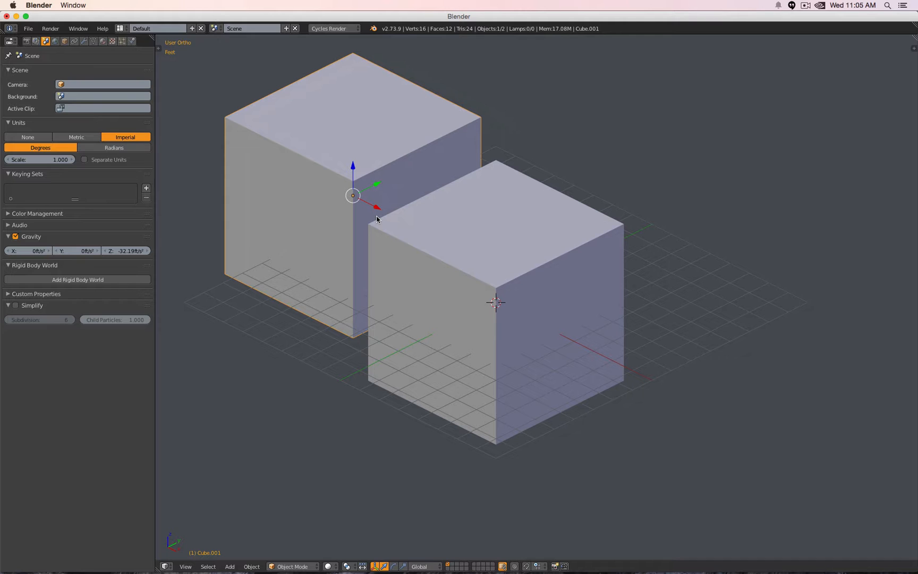
- Move the duplicate cube freely in the view plane, up behind the original, and check its position from above
drag(353, 196, 400, 154)
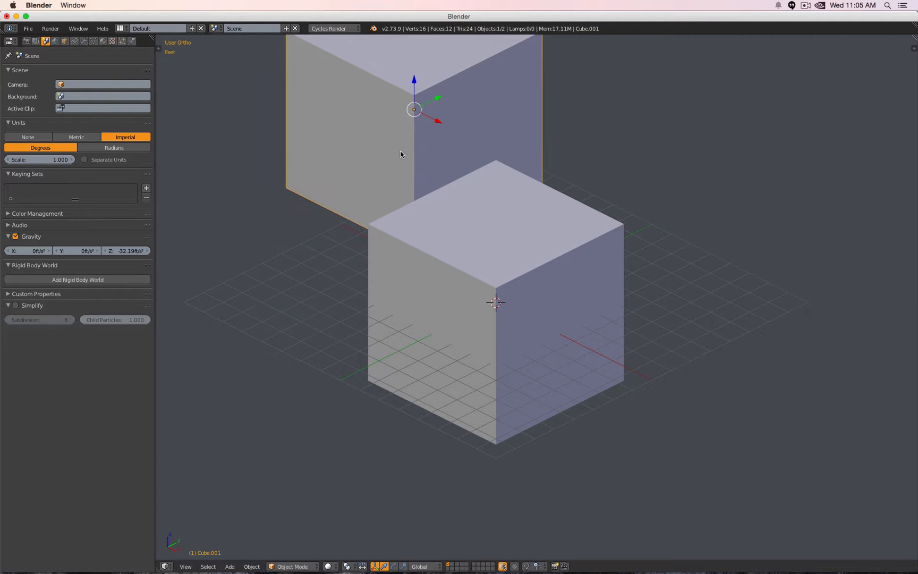
key(KP_7)
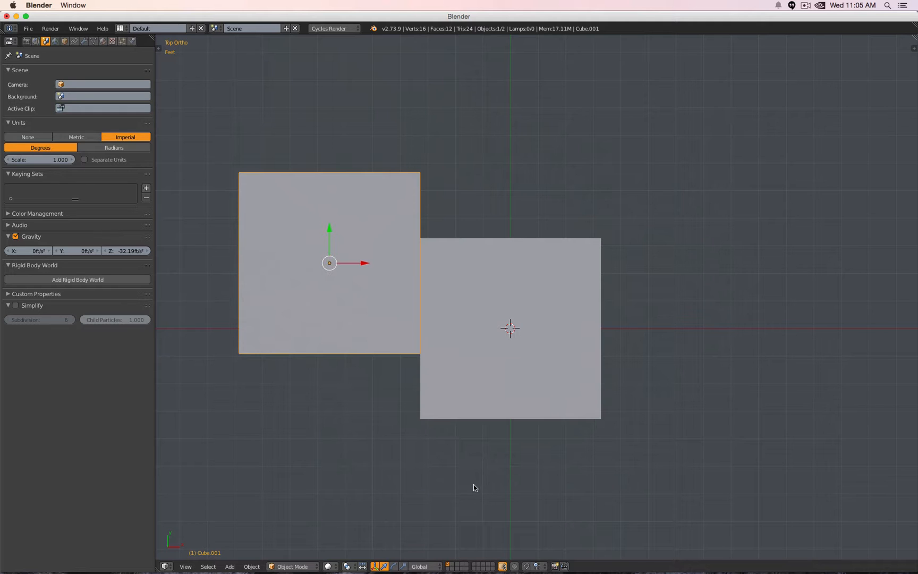
middle_drag(479, 468, 426, 322)
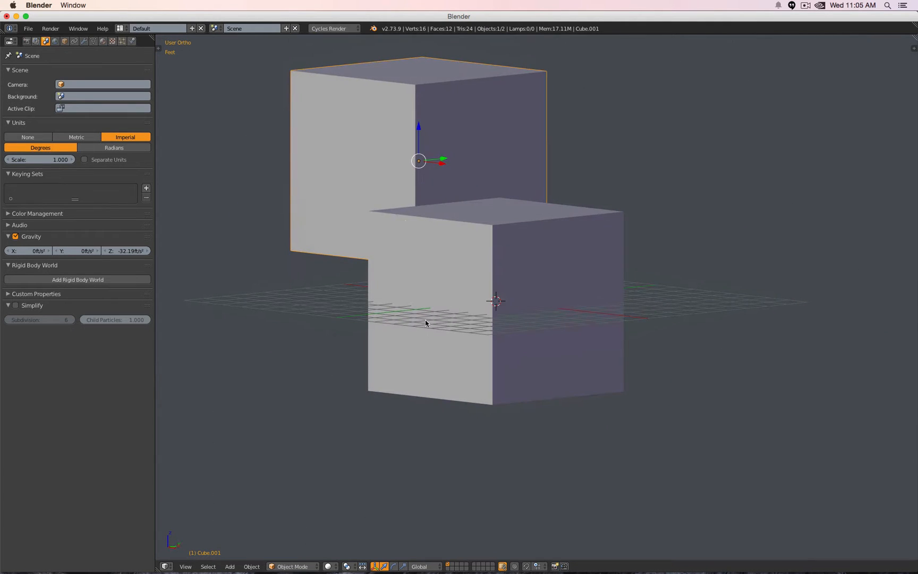
- Move the duplicate cube freely to below and behind the original from a low side view, and check it from above
drag(417, 159, 447, 316)
right_click(447, 317)
drag(419, 161, 538, 375)
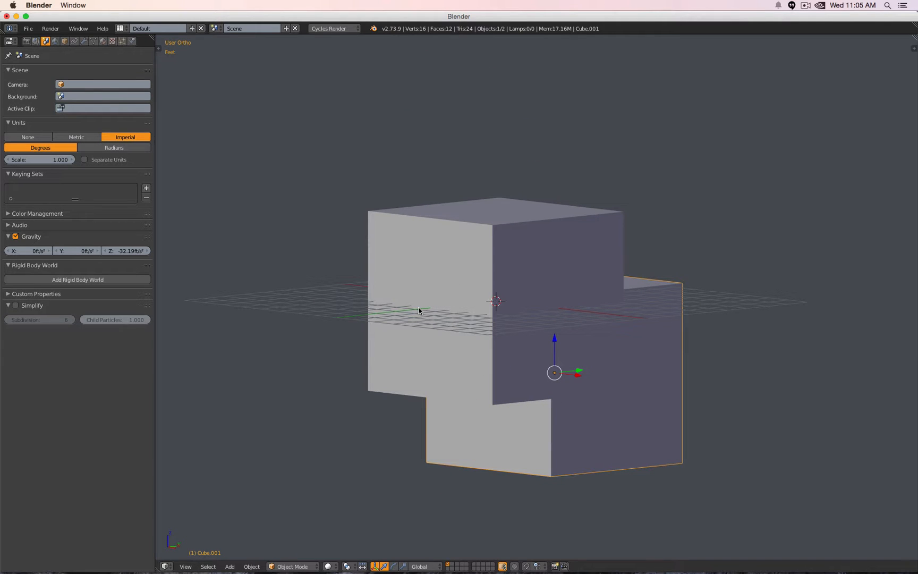
key(KP_7)
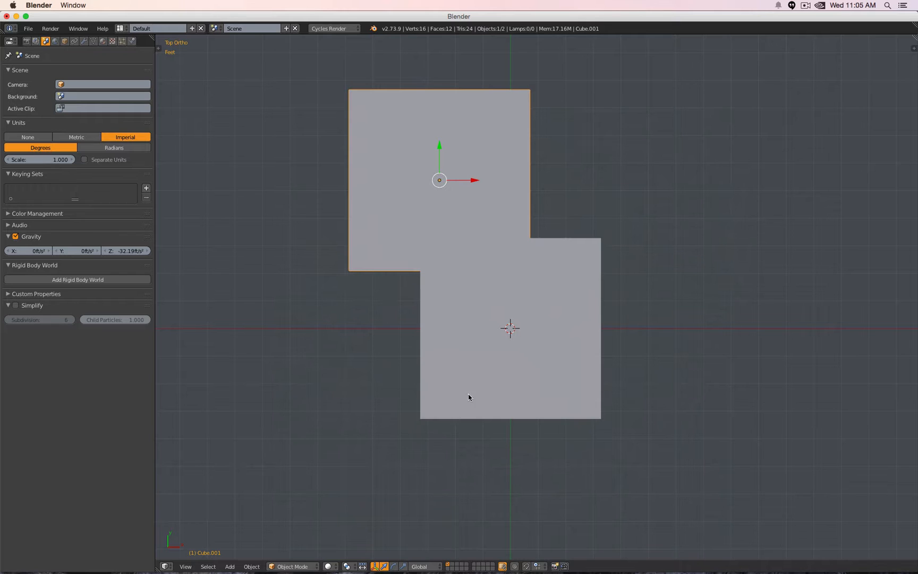
middle_drag(468, 393, 416, 348)
- Move the duplicate cube freely back up beside the original and slide it along the Y axis toward the original
drag(385, 361, 378, 264)
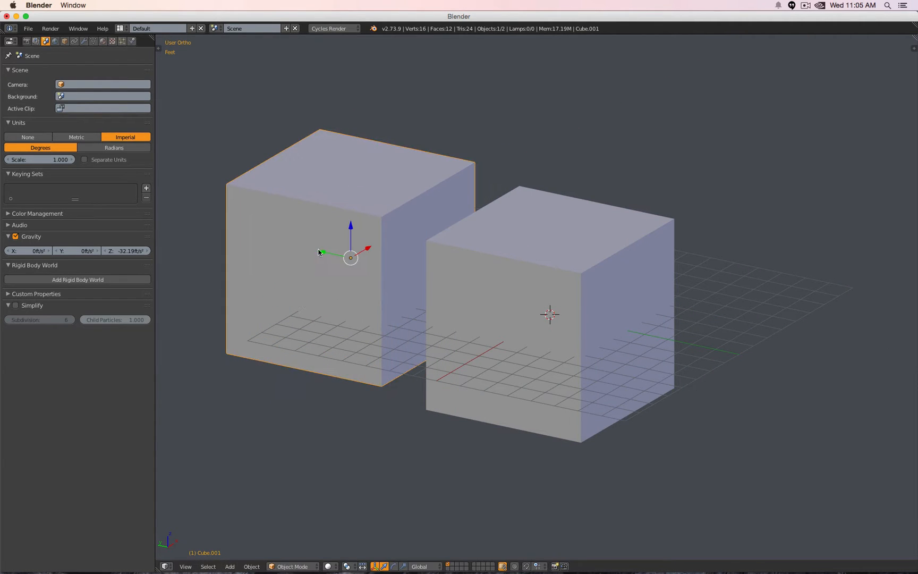
drag(321, 252, 395, 281)
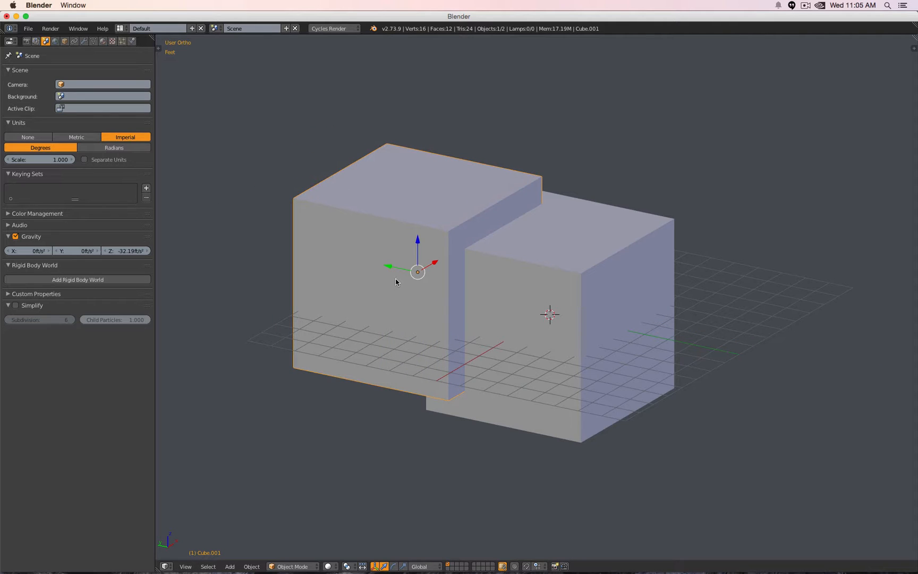
- Try to rotate the duplicate cube with the rotate manipulator
click(392, 566)
drag(435, 246, 436, 248)
key(Escape)
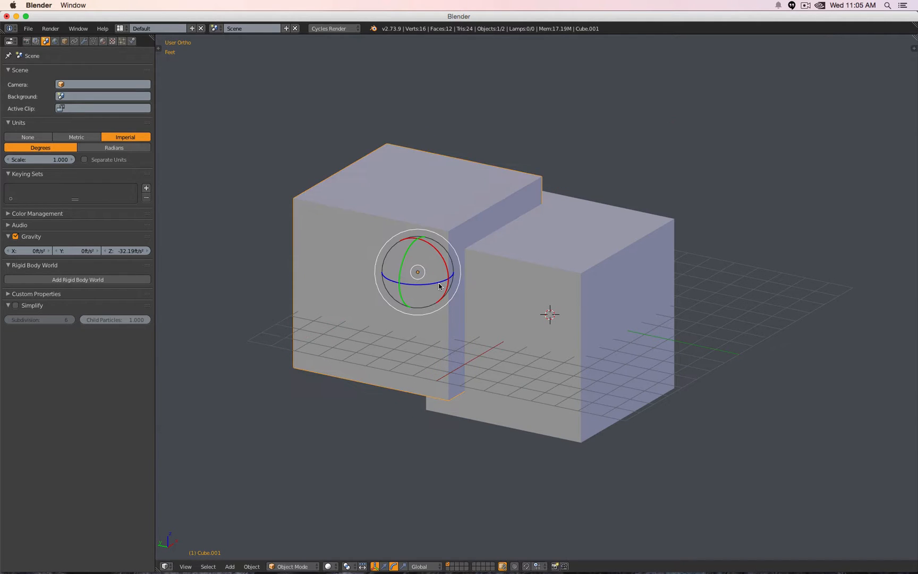
- Try to scale the duplicate cube along the X, Y and Z axes with the scale manipulator
click(403, 566)
drag(439, 261, 457, 254)
key(Escape)
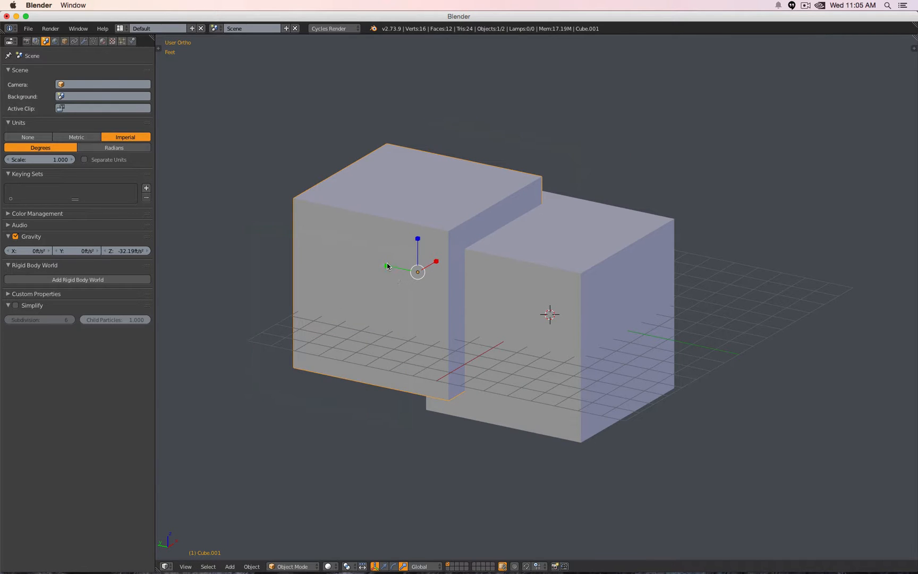
mouse_move(392, 266)
mouse_down()
mouse_move(368, 262)
mouse_move(381, 264)
mouse_up()
key(Escape)
mouse_move(423, 240)
mouse_down()
mouse_move(421, 225)
mouse_move(425, 239)
mouse_up()
mouse_move(670, 337)
middle_down()
mouse_move(514, 322)
mouse_move(545, 338)
mouse_move(657, 341)
middle_up()
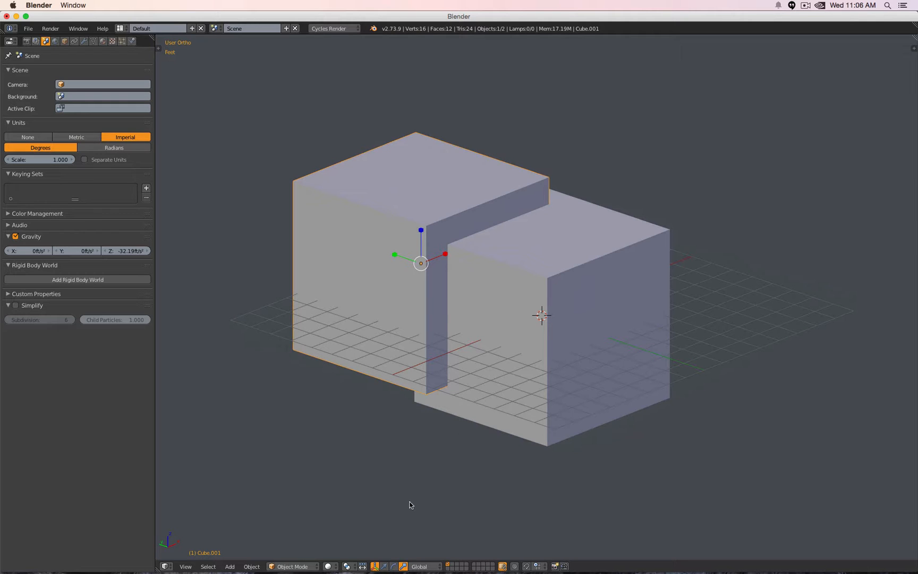
- Return to the translate manipulator and move the duplicate cube a short distance along the Y axis, away from the original
click(385, 567)
click(394, 567)
click(403, 567)
click(385, 567)
drag(397, 257, 367, 251)
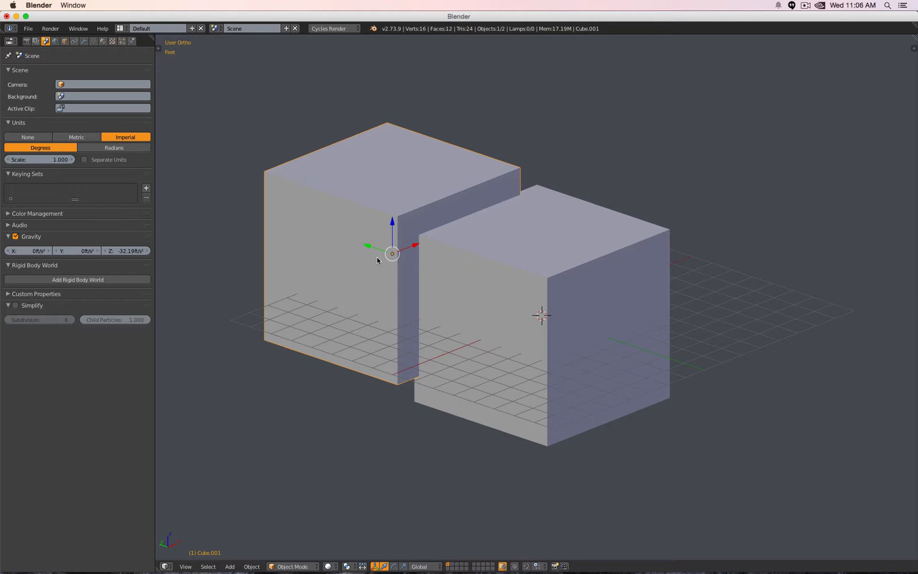
- Try to grab the duplicate cube and move it freely, along the global X axis and along the global Z axis
key(g)
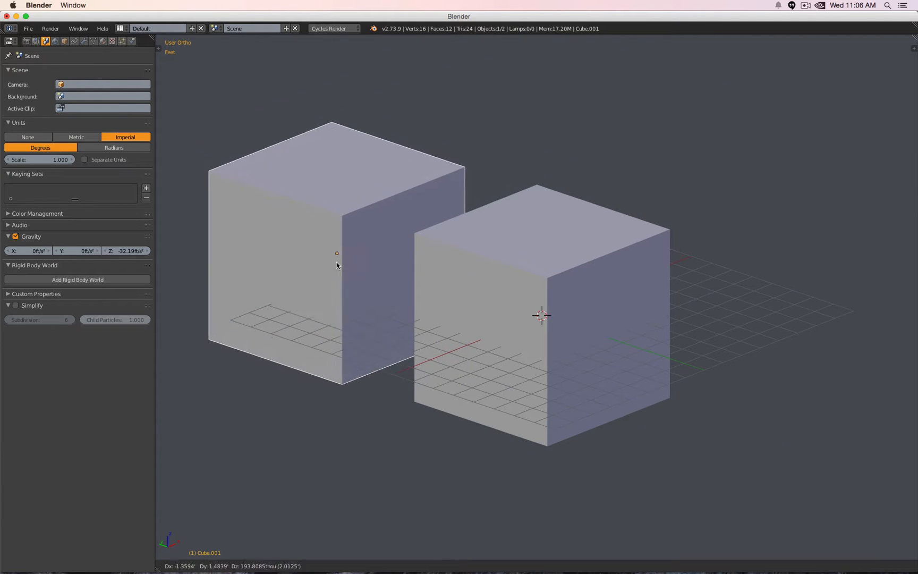
click(425, 231)
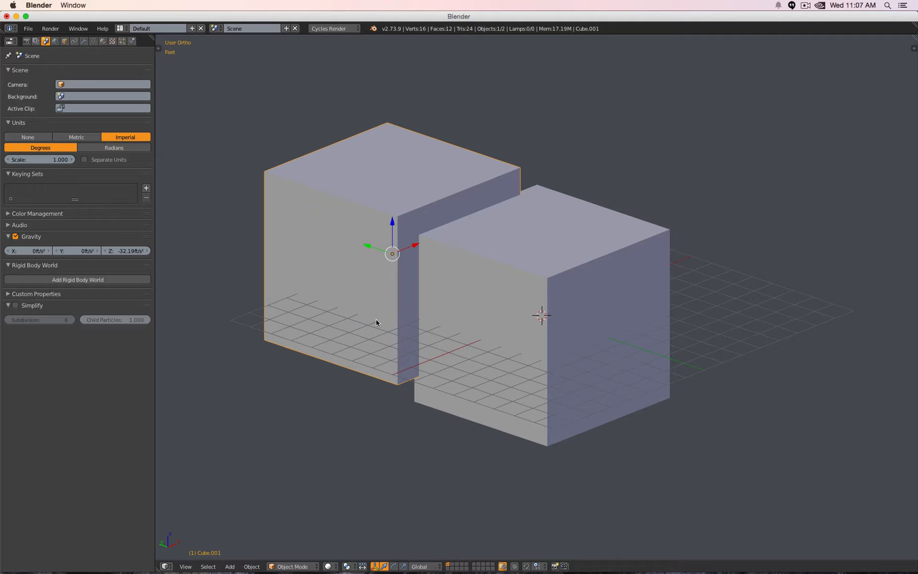
key(g)
key(x)
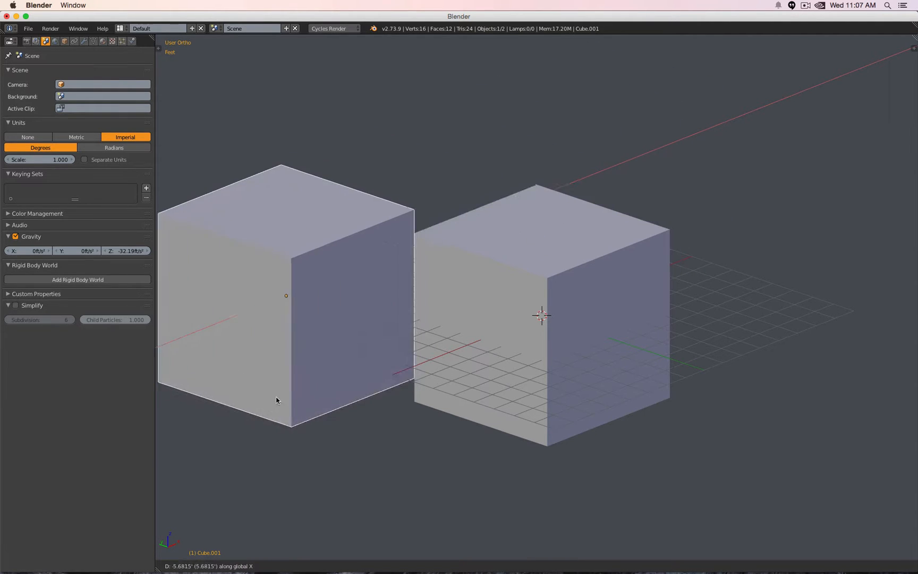
key(z)
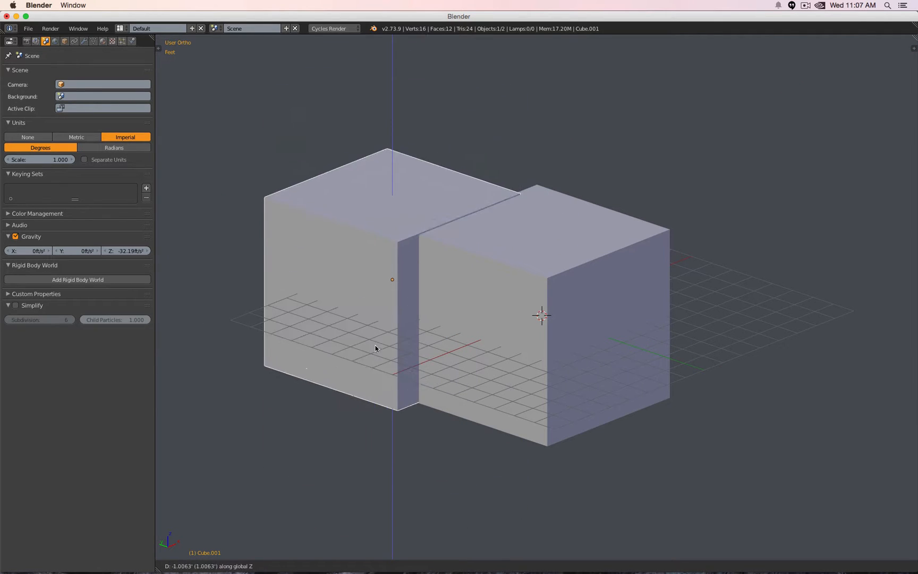
key(Escape)
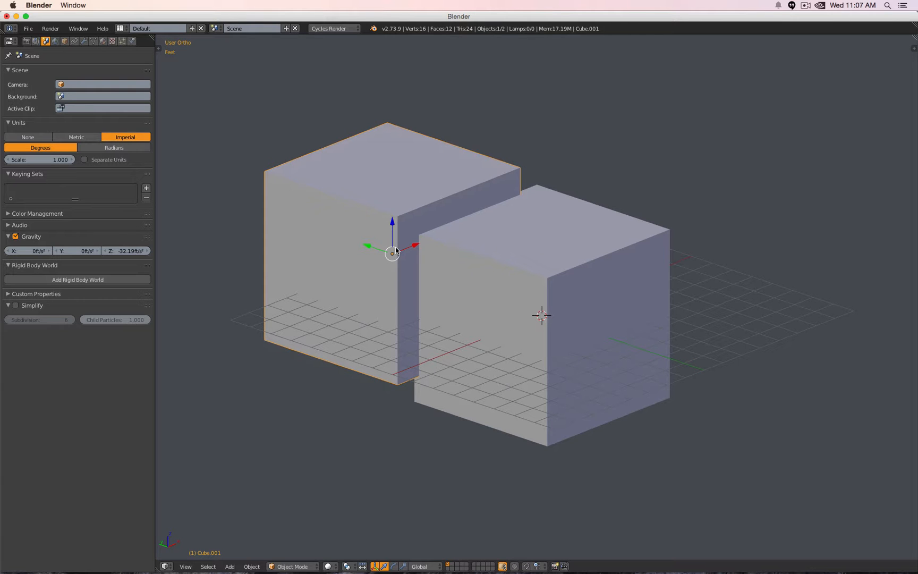
- Try moving the duplicate cube with global Z locked and with global X locked, and rotating it with X locked
key(g)
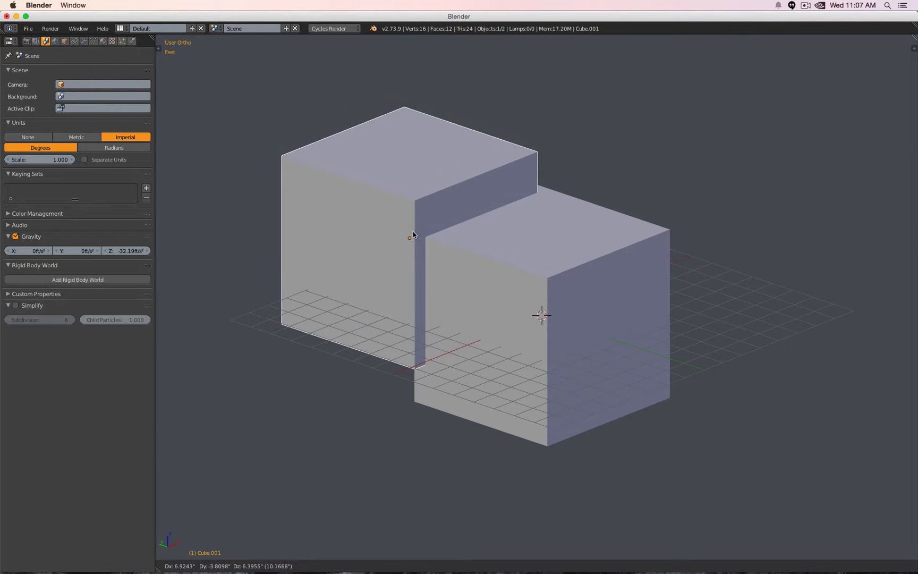
key(shift+z)
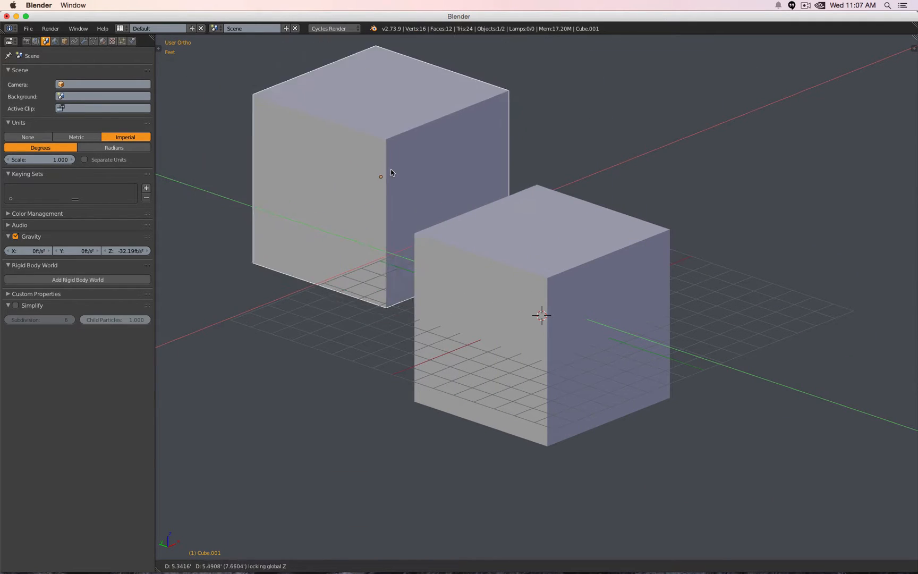
key(shift+x)
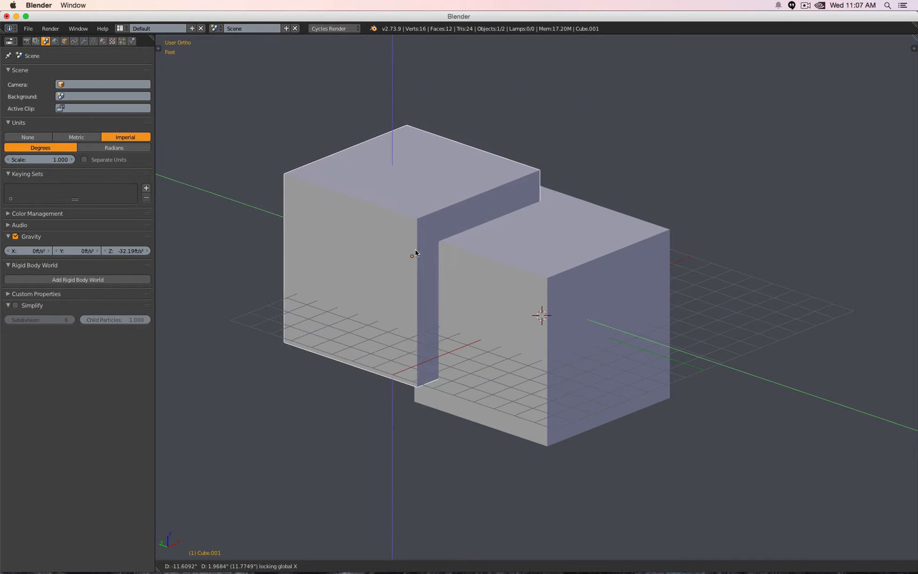
key(r)
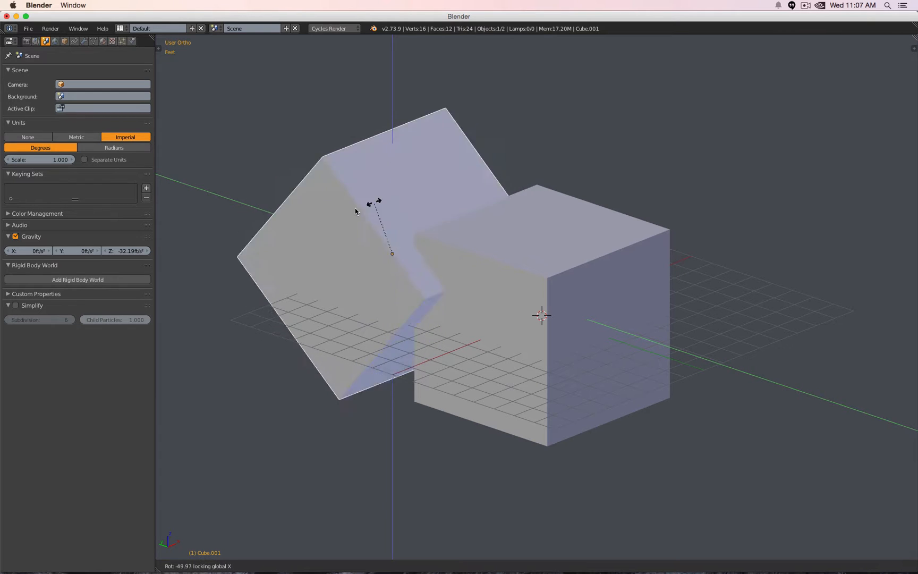
key(Escape)
- Try scaling the duplicate cube with the global X axis locked and with the global Z axis locked
key(s)
key(shift+x)
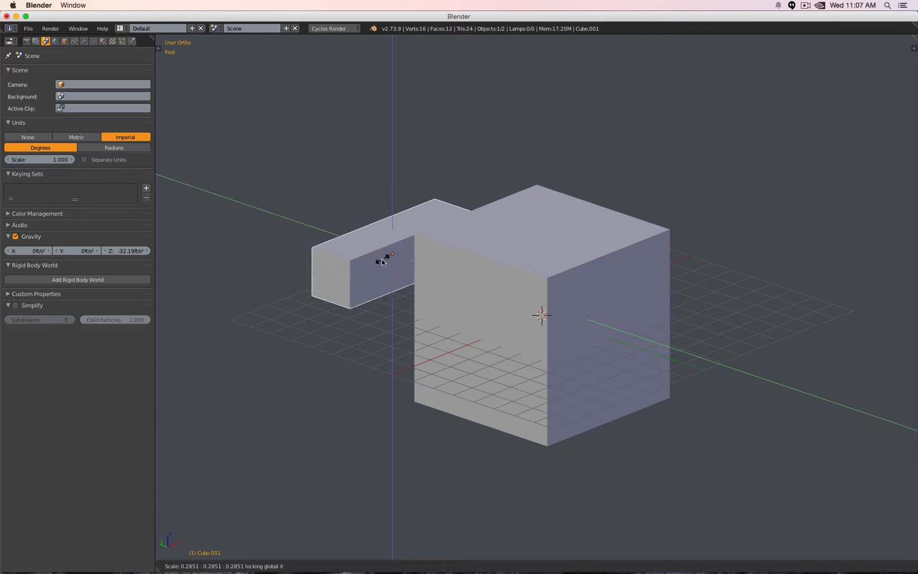
key(shift+z)
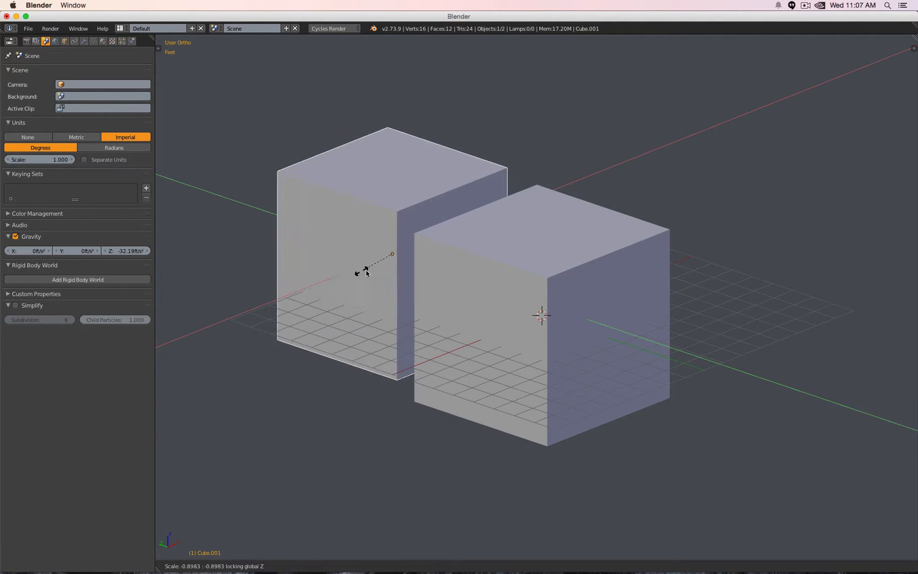
key(Escape)
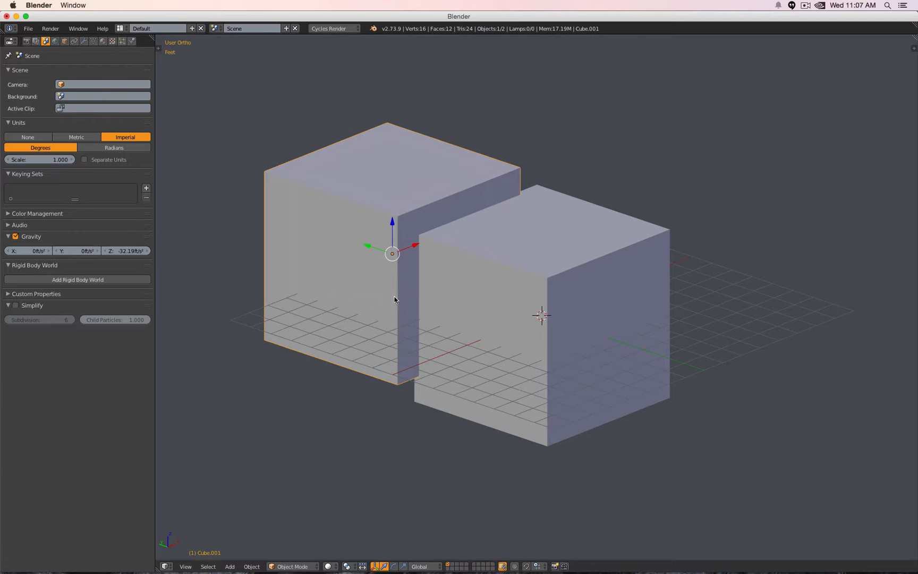
- Try rotating the duplicate cube freely, around the global X, Y and Z axes, and with trackball rotation
key(r)
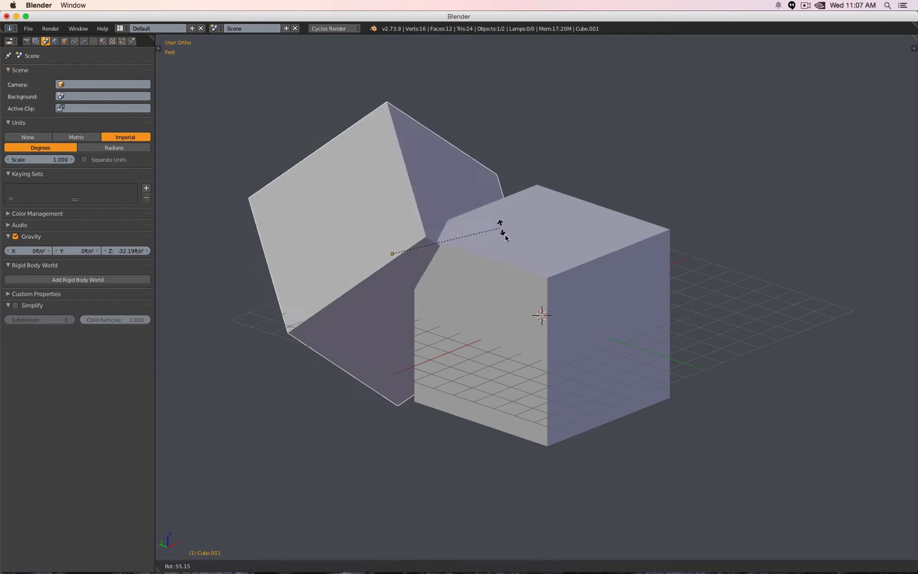
key(x)
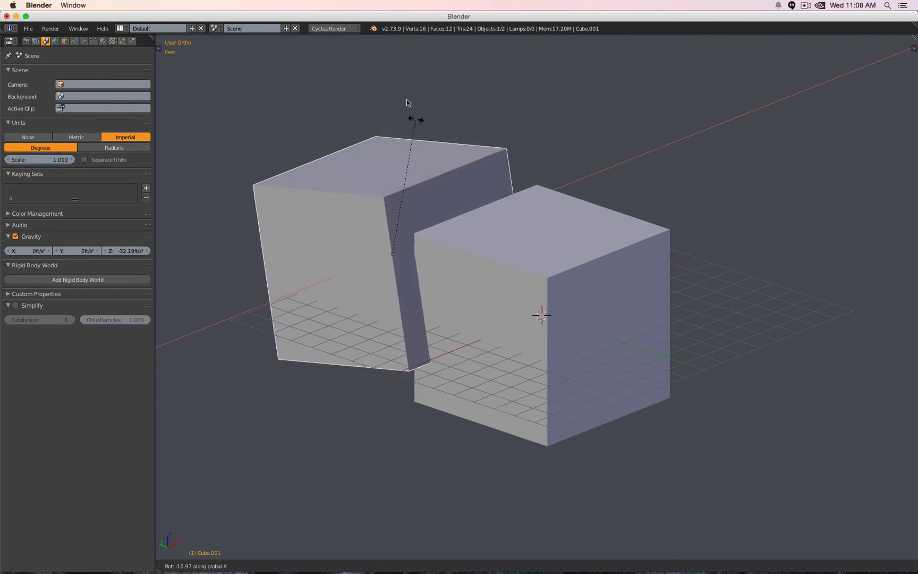
key(r)
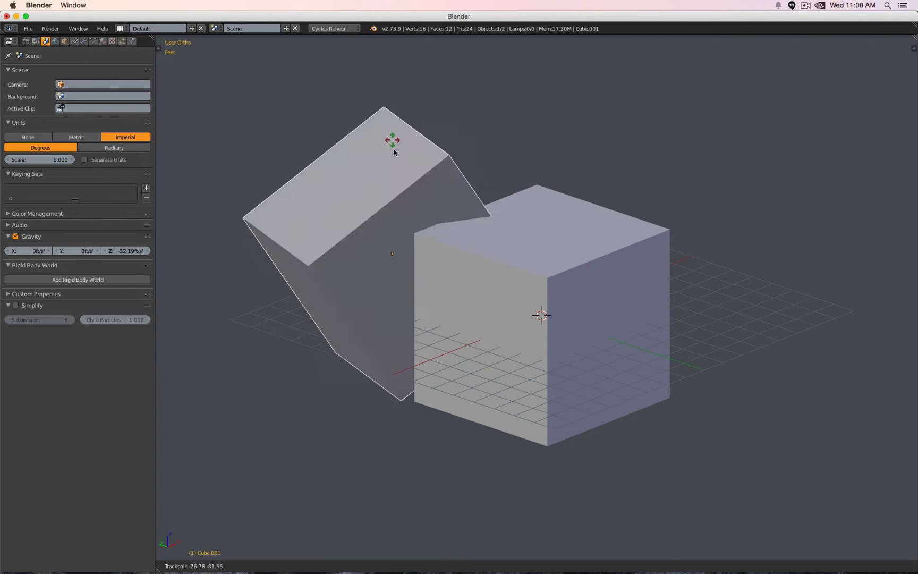
key(r)
key(y)
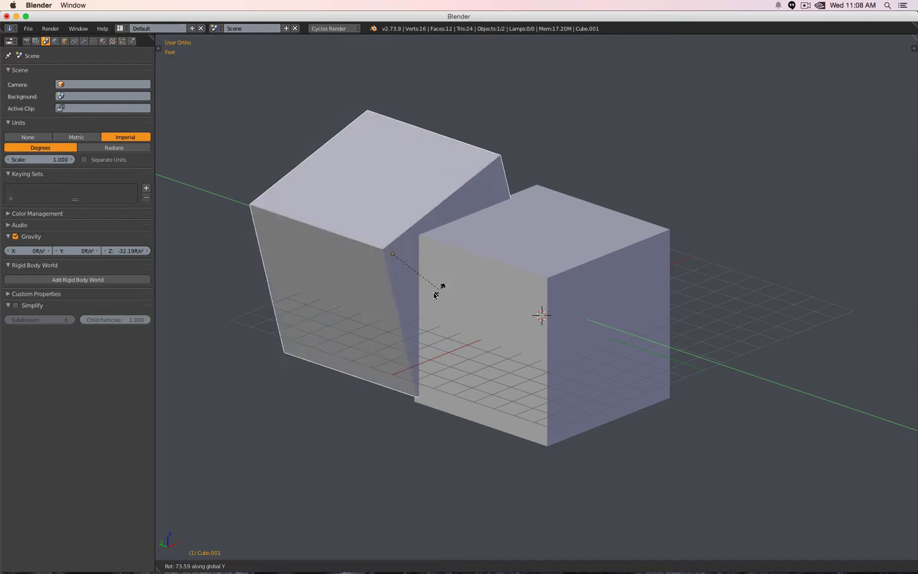
key(z)
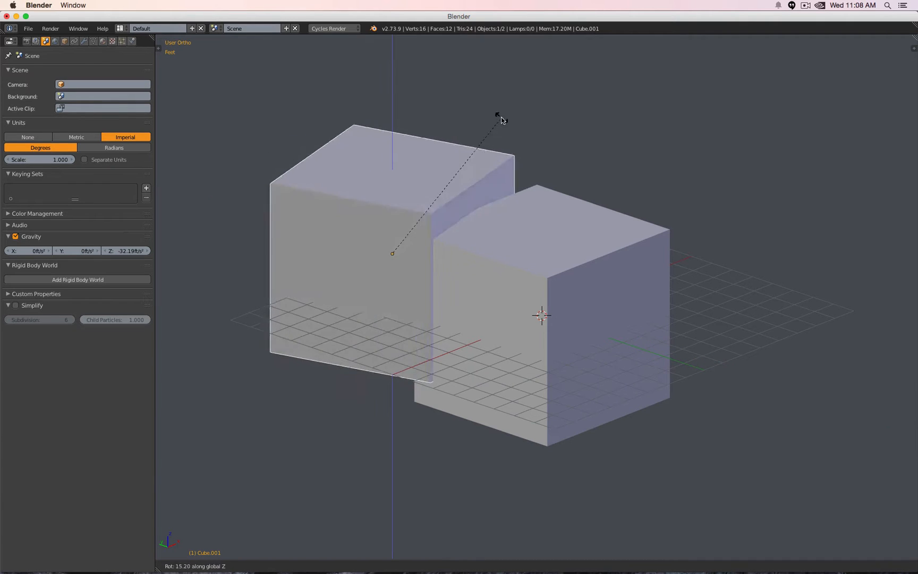
key(Escape)
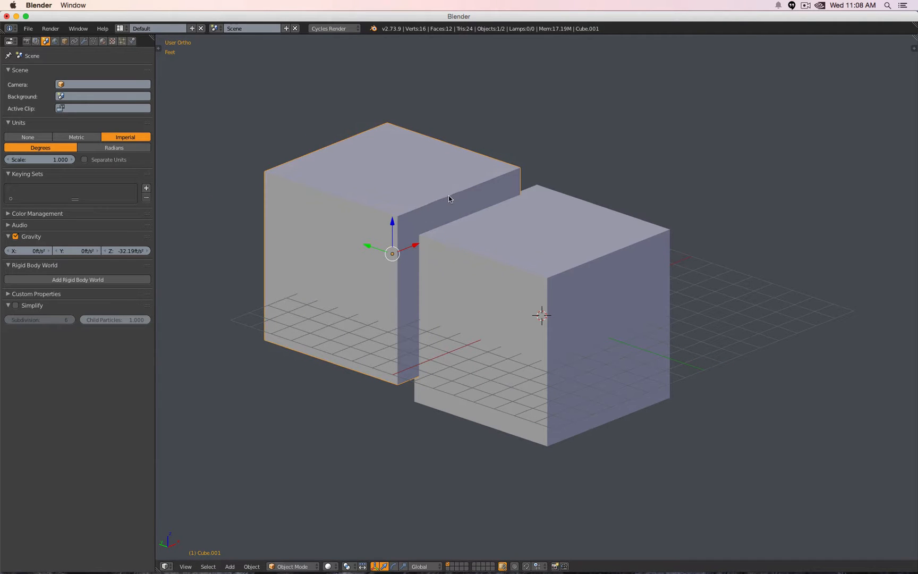
- Try scaling the duplicate cube uniformly and along the global Z, X and Y axes
key(s)
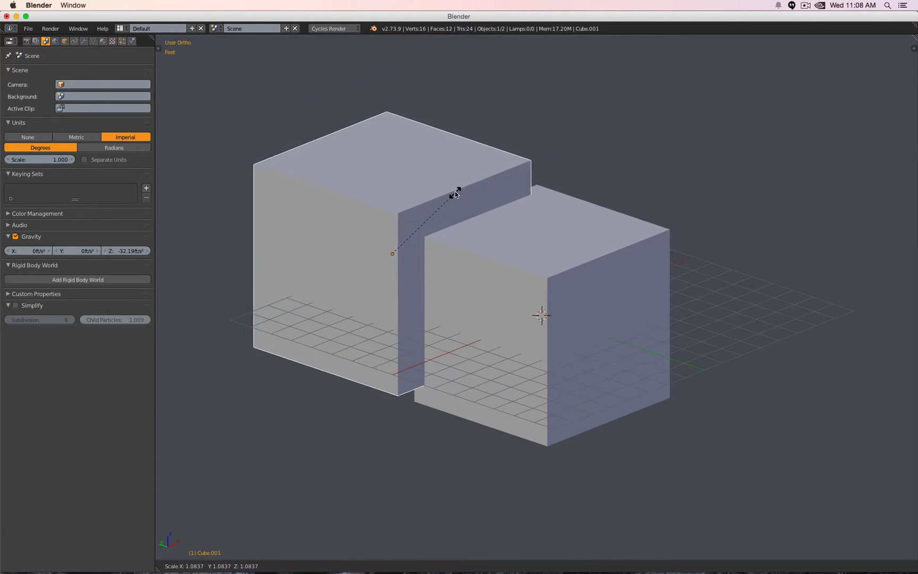
key(z)
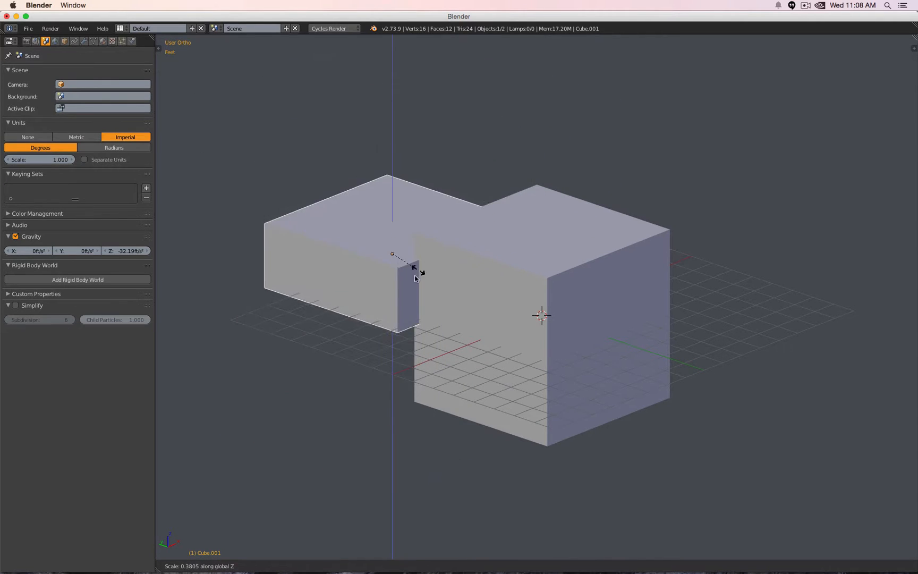
key(x)
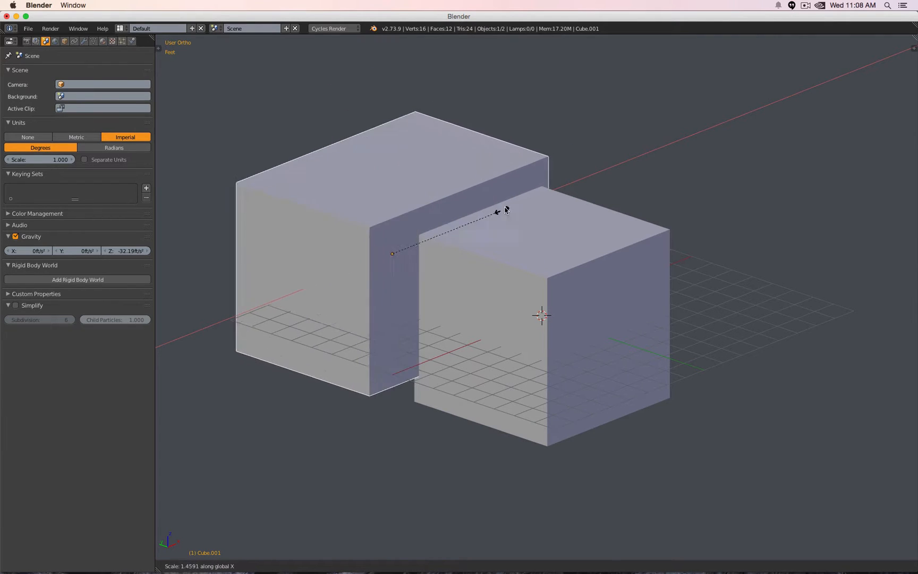
key(y)
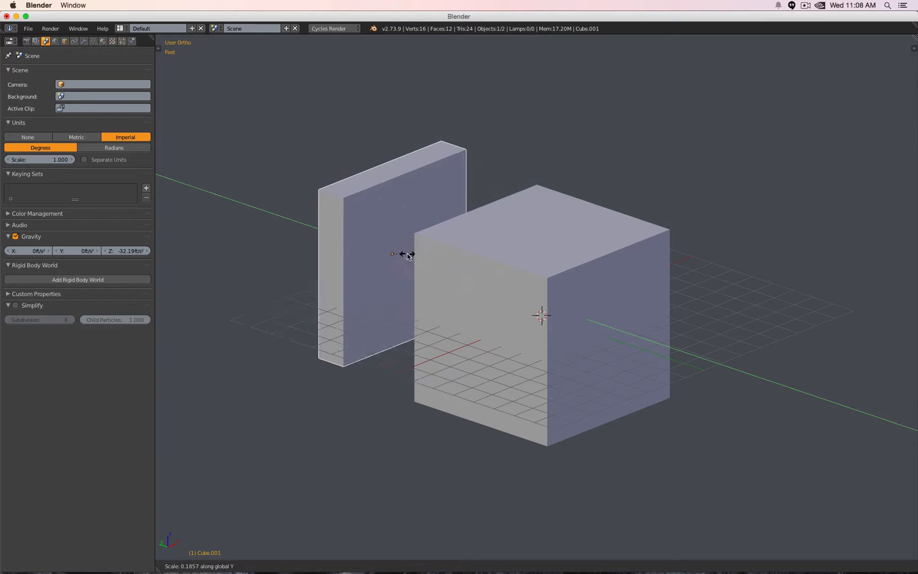
click(417, 275)
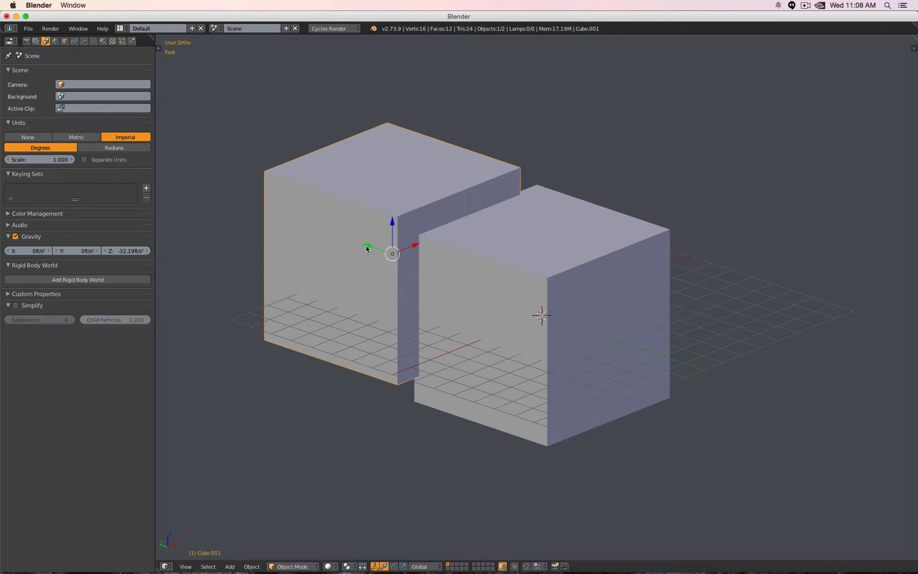
- Move the duplicate cube farther from the original along the Y axis and set the transform orientation to Local
drag(367, 248, 327, 234)
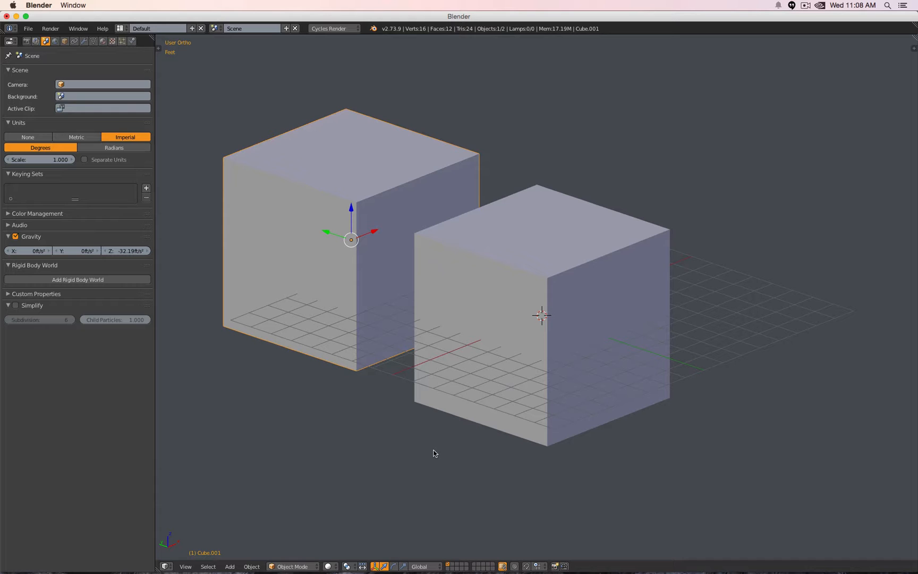
click(424, 567)
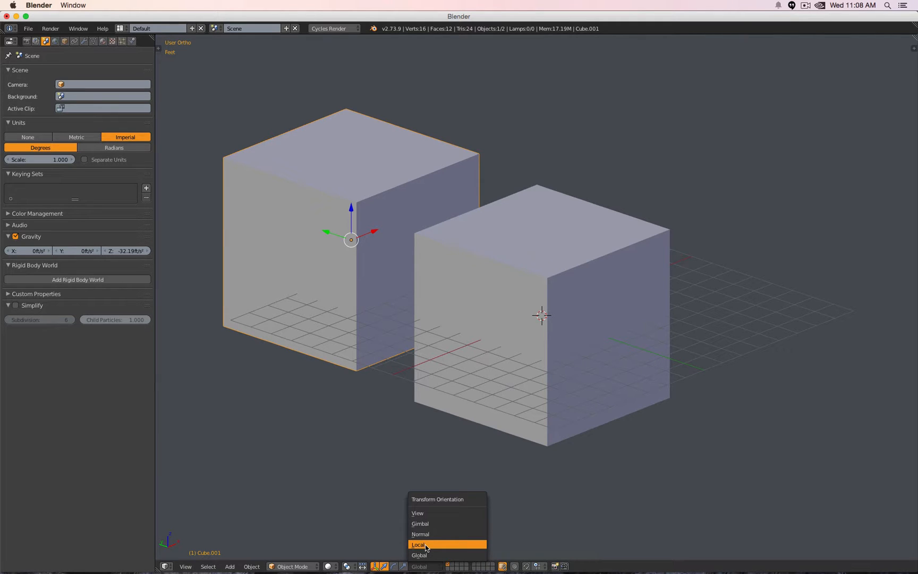
click(426, 547)
- Rotate the duplicate cube 25 degrees around the X axis and move it slightly along its local Z axis
key(r)
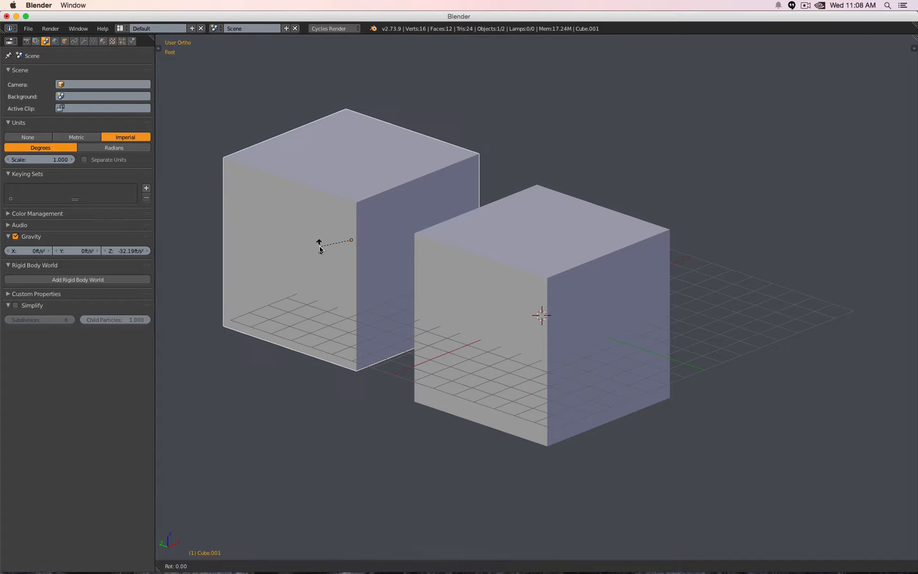
key(x)
text(25)
key(Return)
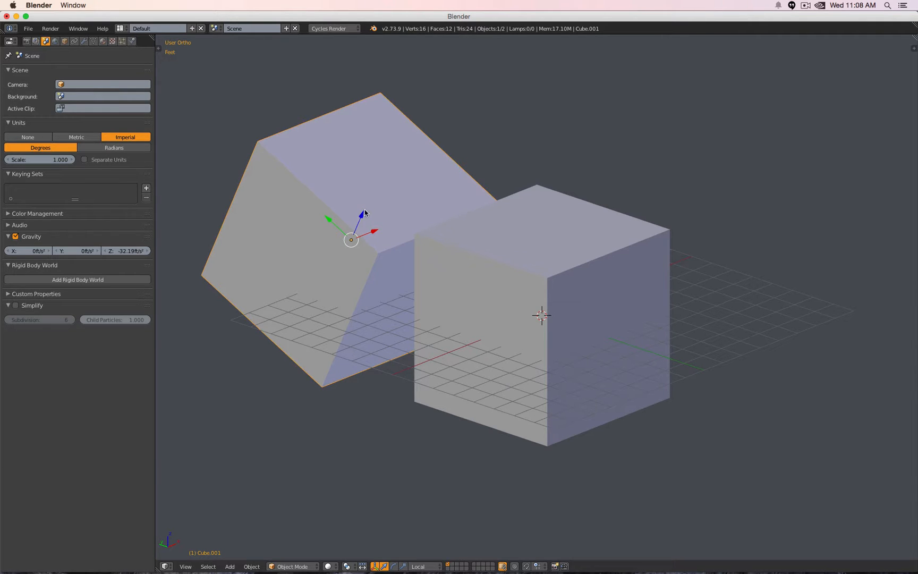
drag(362, 218, 402, 237)
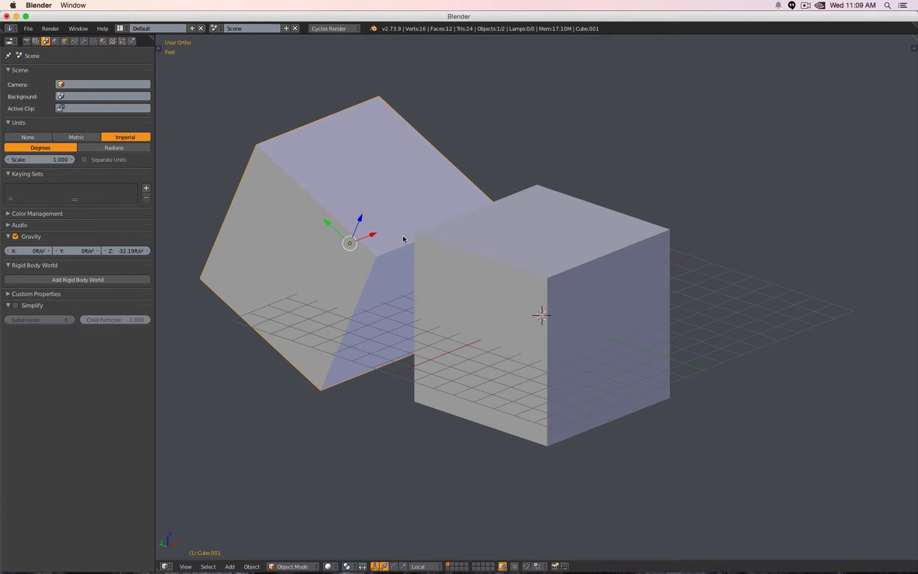
- Set the transform orientation to Global and move the tilted cube along the global Z axis
click(424, 566)
click(427, 551)
drag(350, 211, 383, 232)
right_click(350, 219)
- Set the transform orientation back to Local and try moving the tilted cube along its own axes
click(428, 566)
click(430, 546)
drag(336, 209, 307, 202)
right_click(307, 203)
mouse_move(380, 219)
mouse_down()
mouse_move(420, 203)
mouse_move(401, 225)
mouse_move(370, 223)
mouse_up()
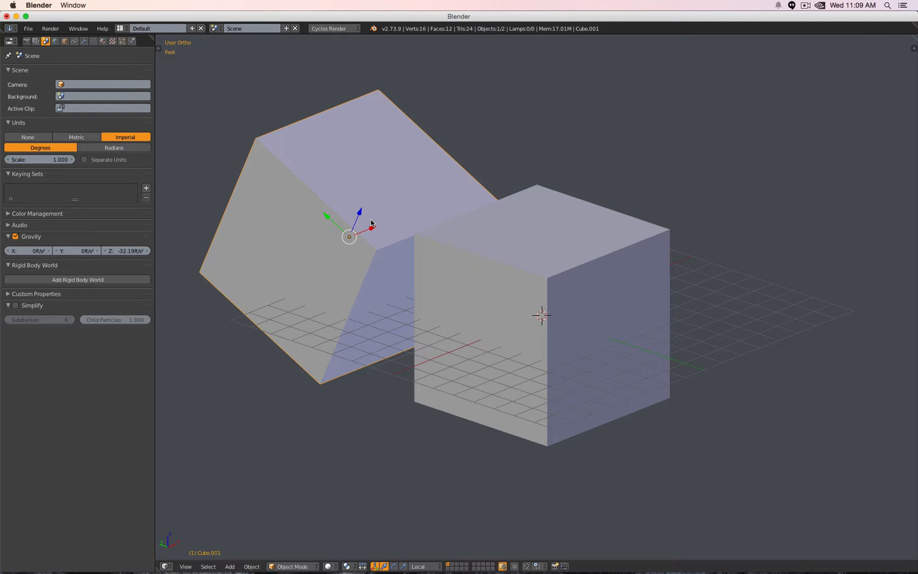
- Show and hide the object's transform properties several times, leaving them displayed
key(n)
key(n)
key(n)
key(n)
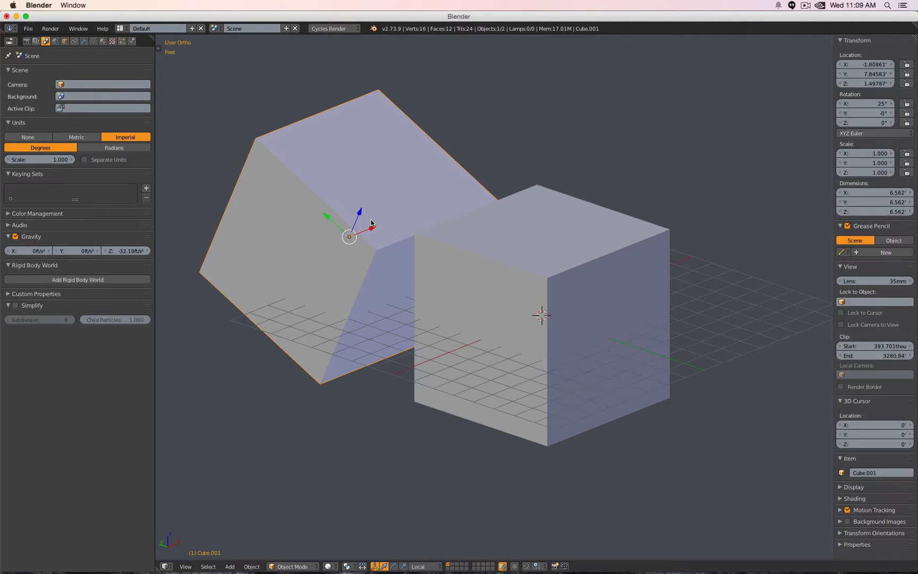
key(n)
key(n)
key(n)
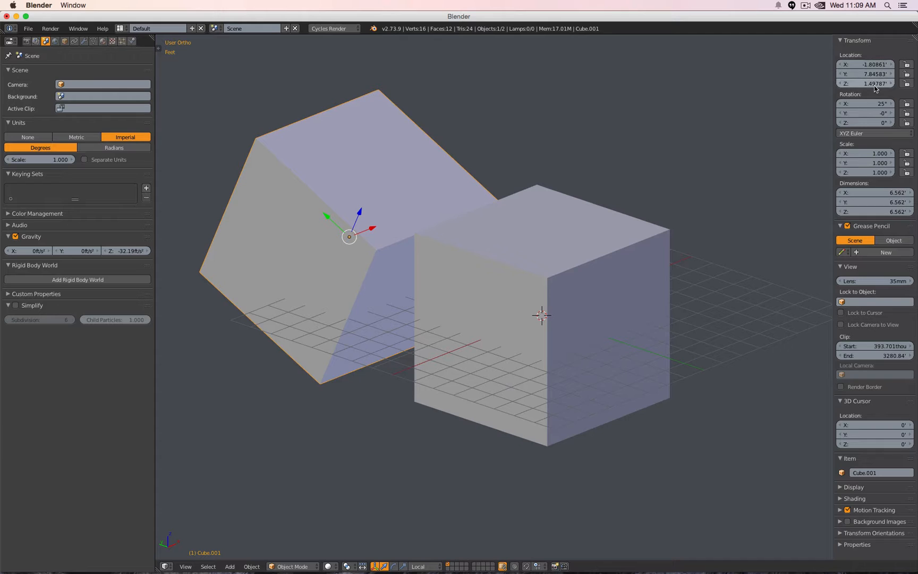
- Set the duplicate cube's X and Y rotation to 0 degrees and hide the transform properties
click(861, 105)
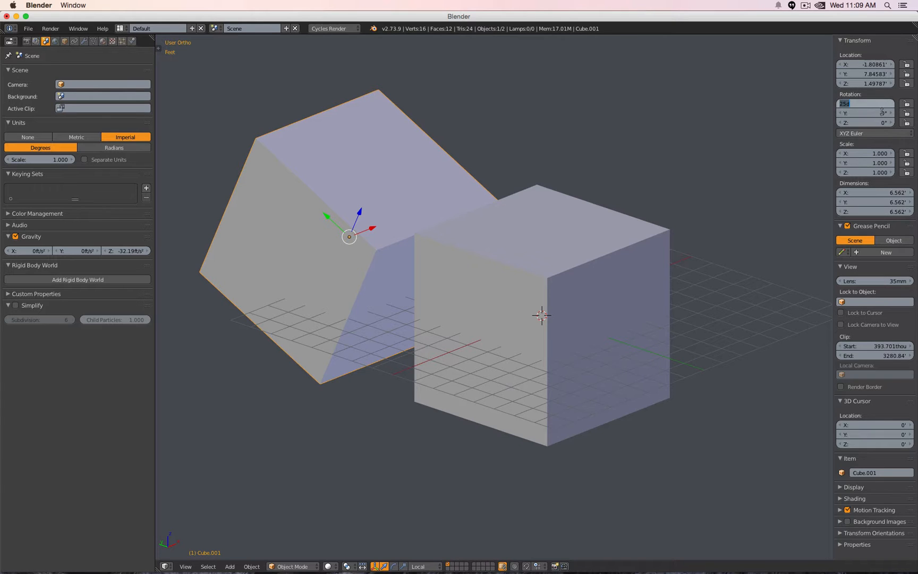
text(0)
key(Return)
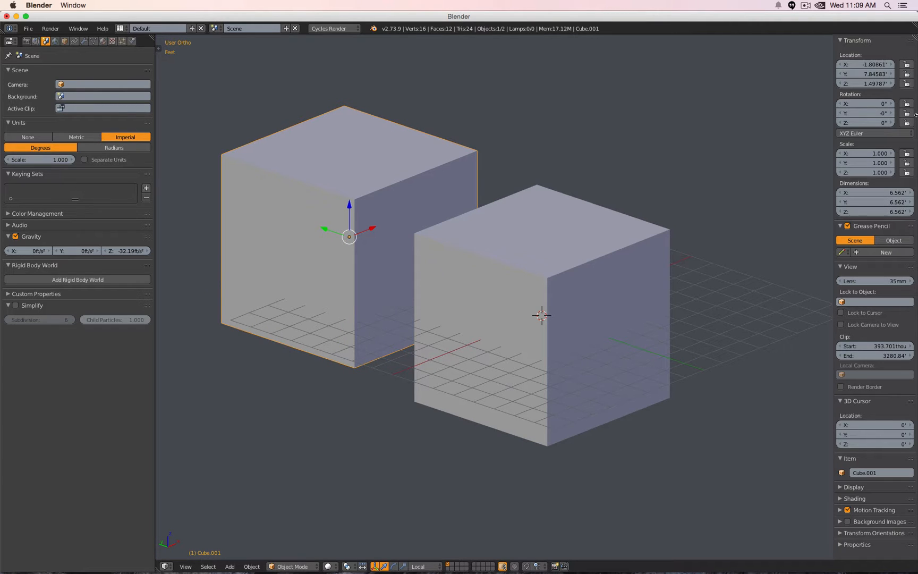
click(860, 112)
text(0)
key(Return)
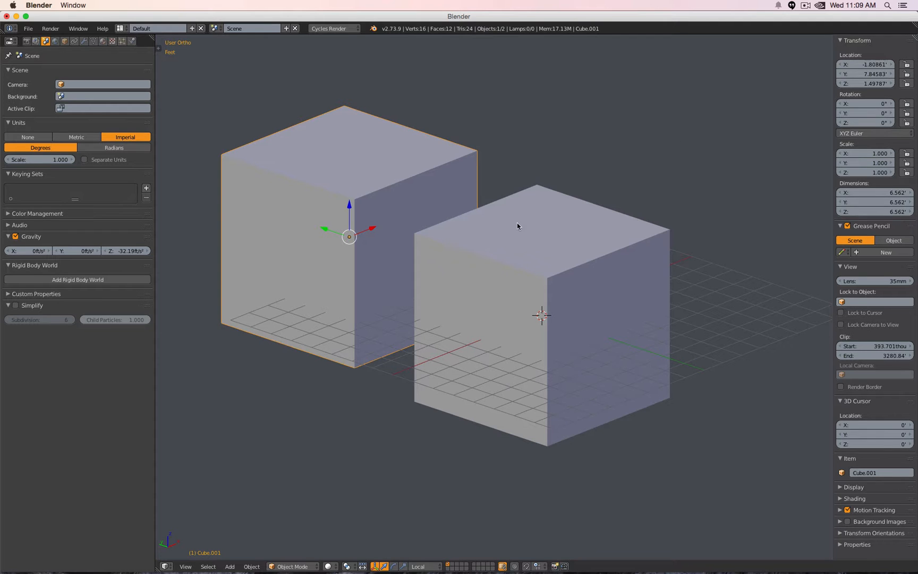
key(n)
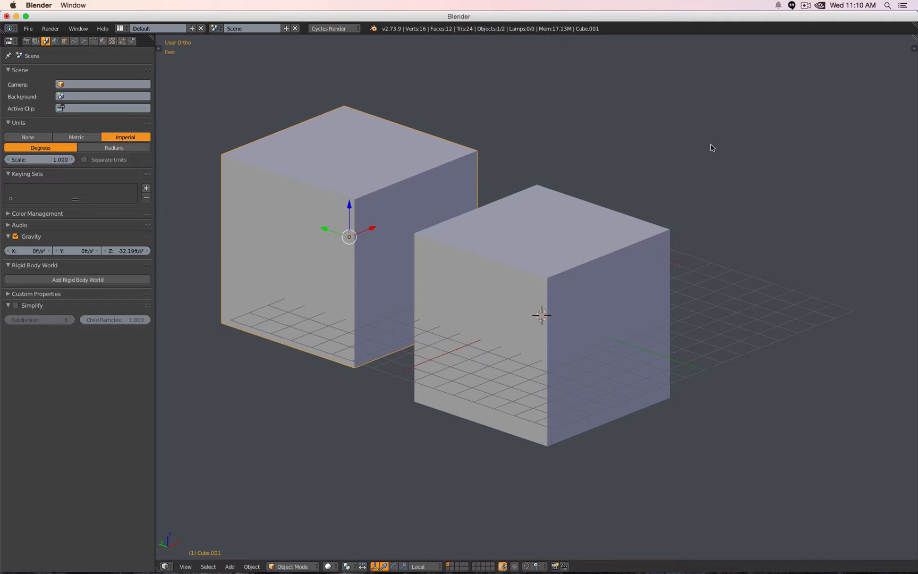
- Practise selecting the original and duplicate cubes alternately, select both together, and clear the selection
right_click(564, 209)
right_click(446, 155)
right_click(539, 199)
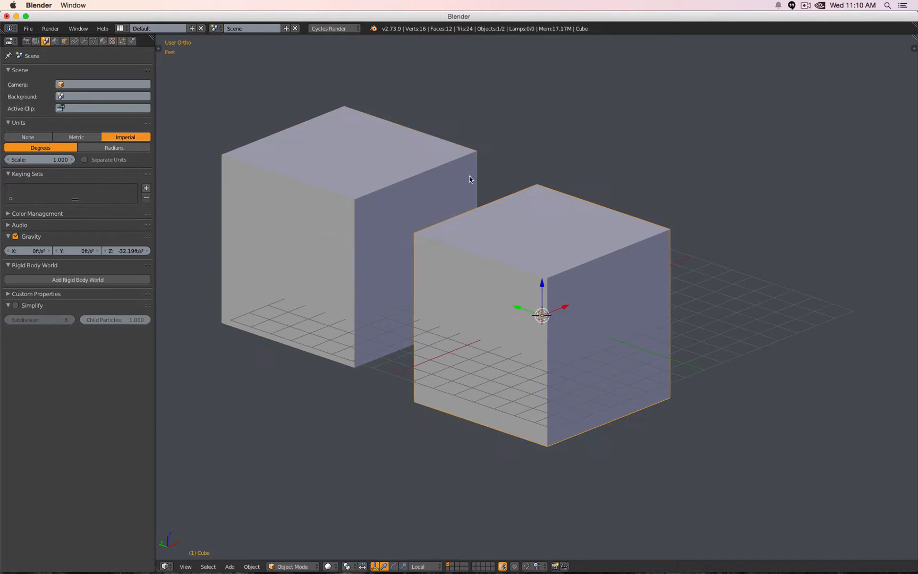
right_click(435, 164)
right_click(541, 217)
right_click(454, 181)
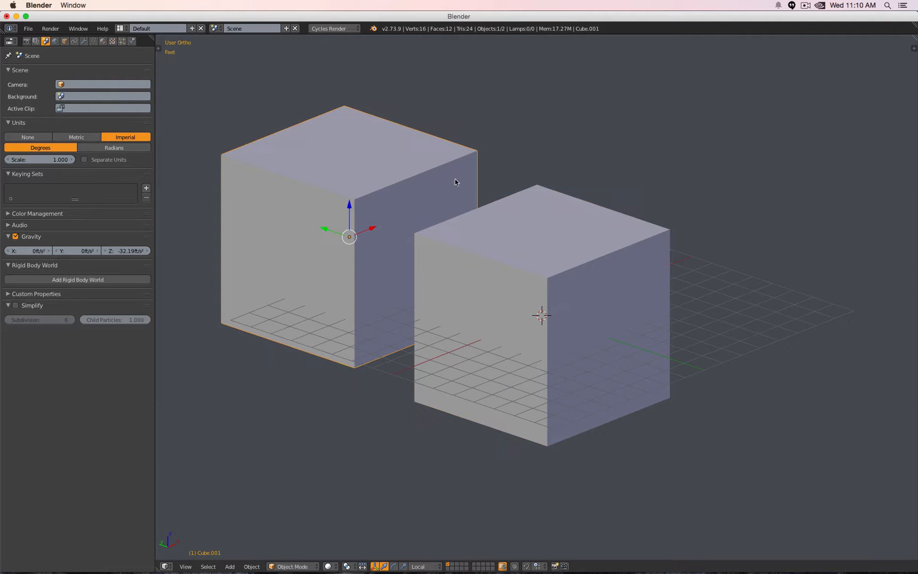
right_click(536, 215)
right_click(412, 172)
shift+right_click(593, 224)
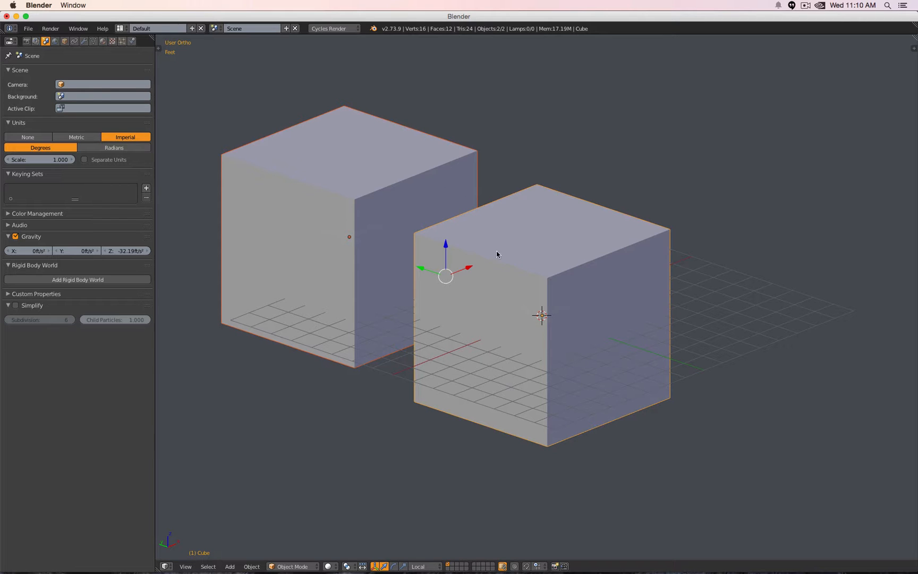
key(a)
- Select both cubes and duplicate them, placing the copies about 11.8 ft away along the local X axis
right_click(482, 251)
shift+right_click(471, 193)
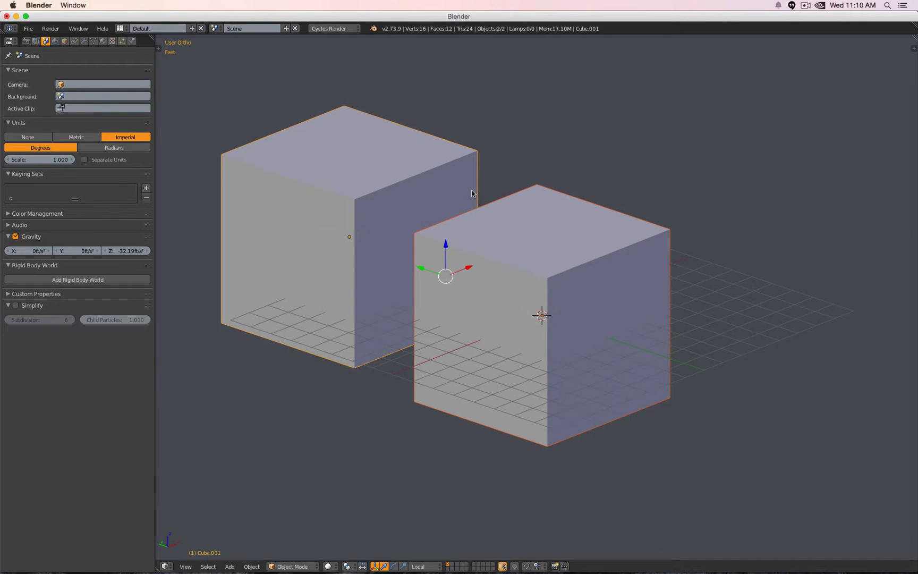
key(shift+d)
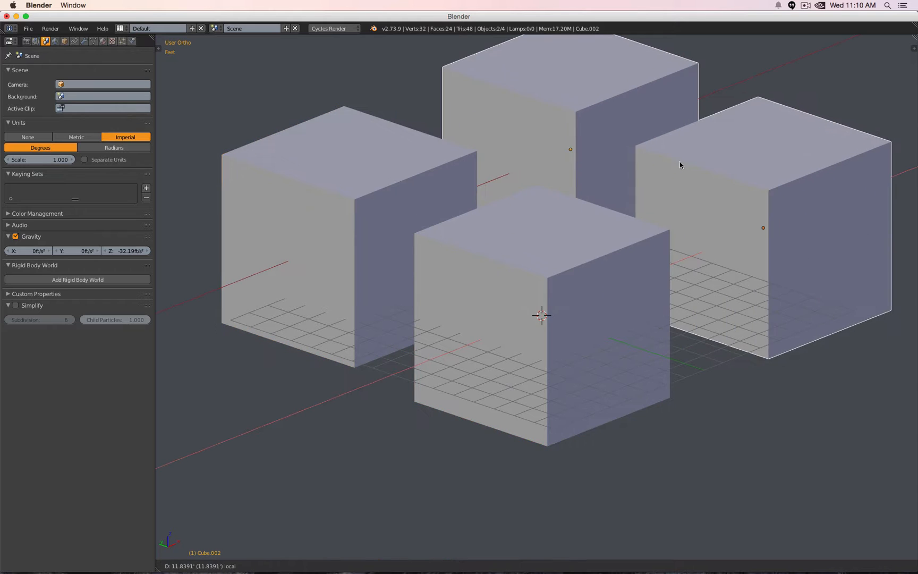
click(679, 162)
scroll(650, 165, down, 3)
- Clear the selection and add the four cubes to a new selection one at a time
key(a)
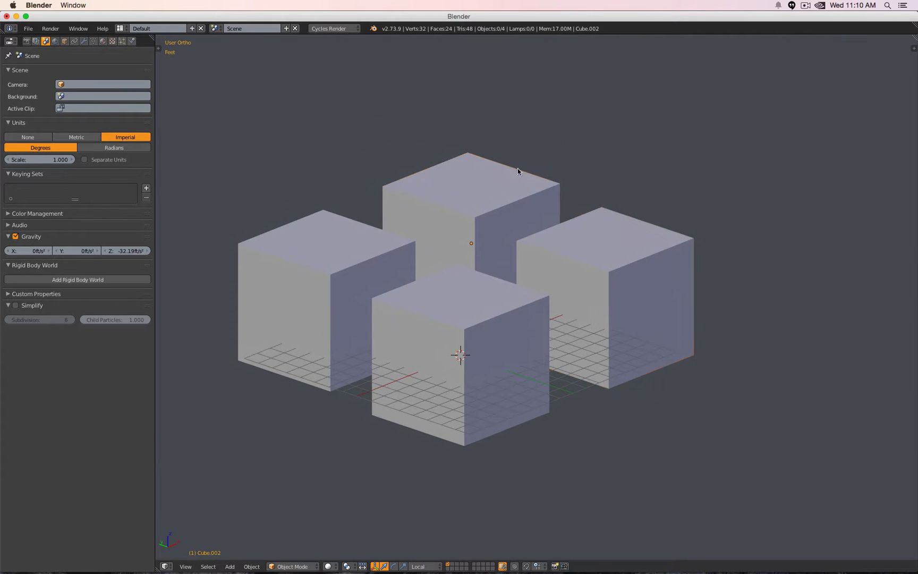
right_click(512, 182)
shift+right_click(345, 238)
shift+right_click(402, 310)
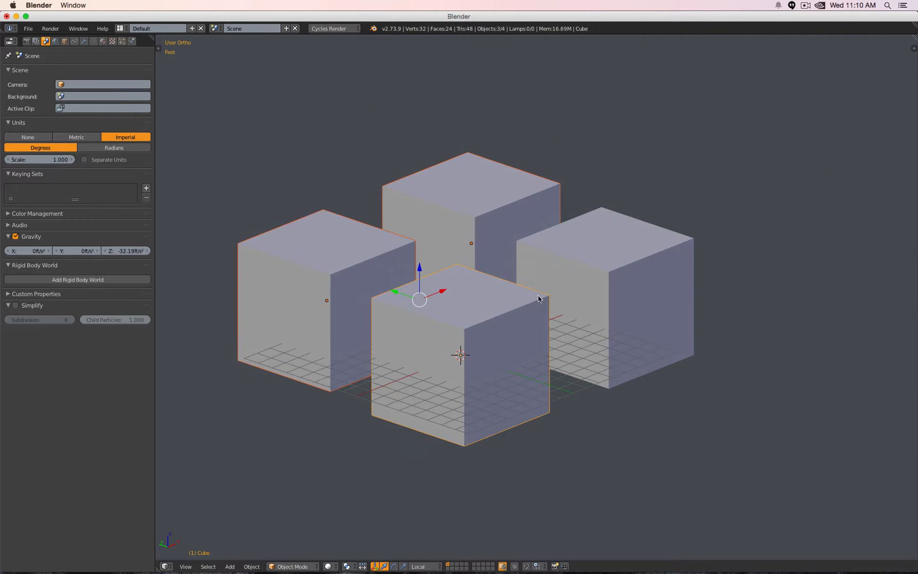
shift+right_click(639, 250)
- Make each of the four selected cubes the active object in turn
shift+right_click(487, 183)
shift+right_click(352, 247)
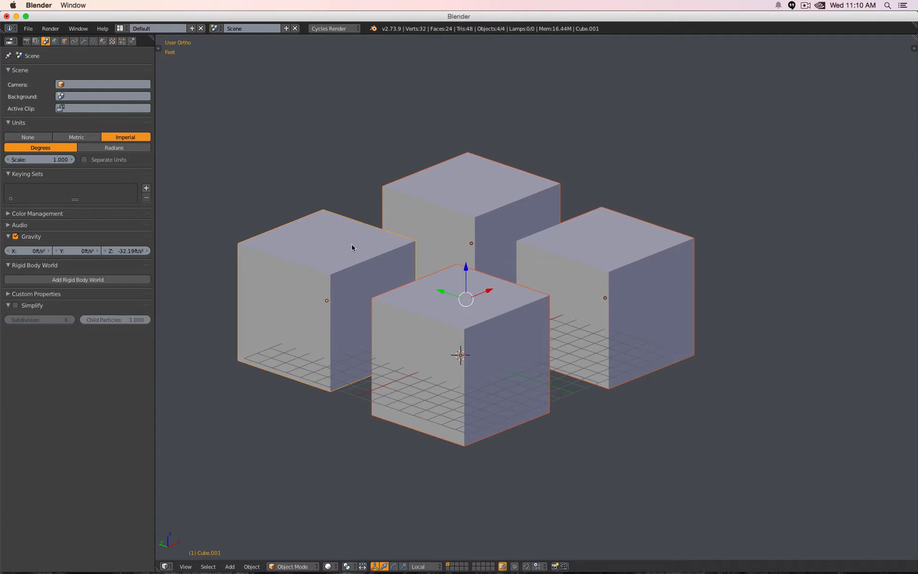
shift+right_click(415, 309)
shift+right_click(593, 262)
shift+right_click(463, 190)
shift+right_click(349, 243)
- Toggle the leftmost cube out of and back into the selection repeatedly, ending with it deselected
shift+right_click(290, 235)
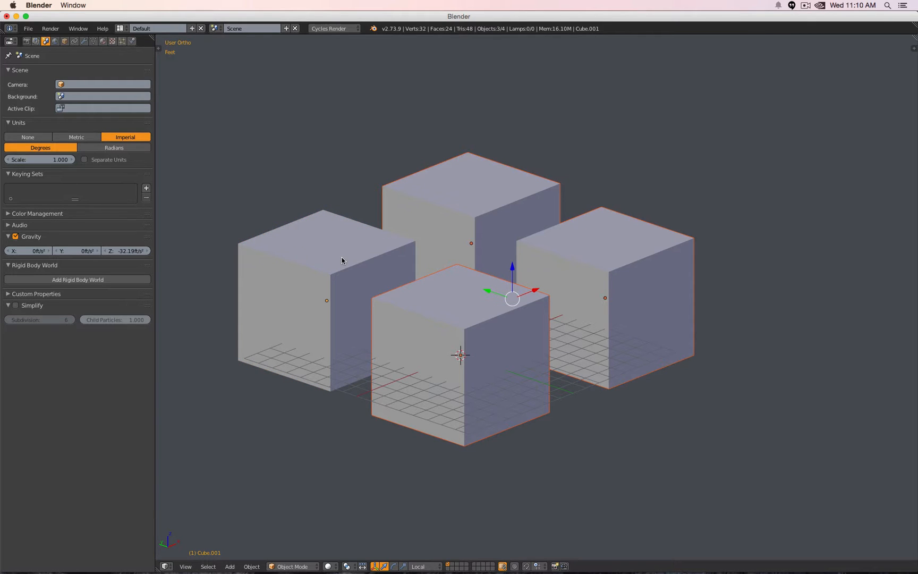
shift+right_click(326, 263)
shift+right_click(327, 267)
shift+right_click(328, 267)
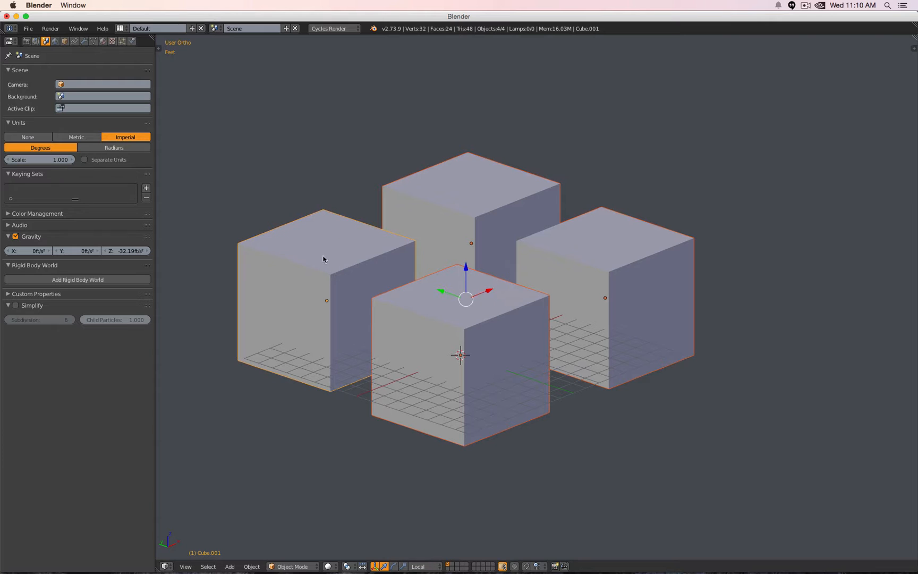
shift+right_click(313, 258)
shift+right_click(319, 259)
shift+right_click(321, 261)
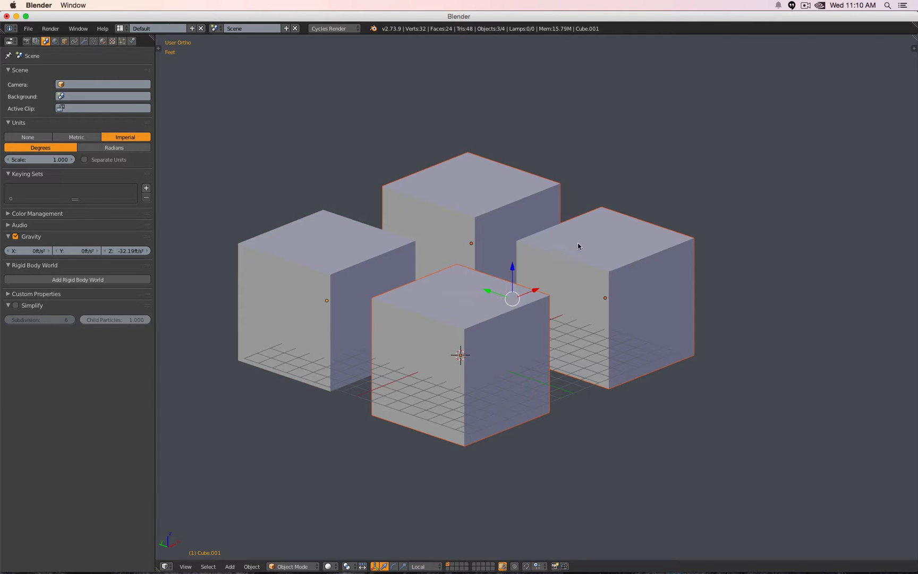
- Clear the selection and box-select all four cubes
key(a)
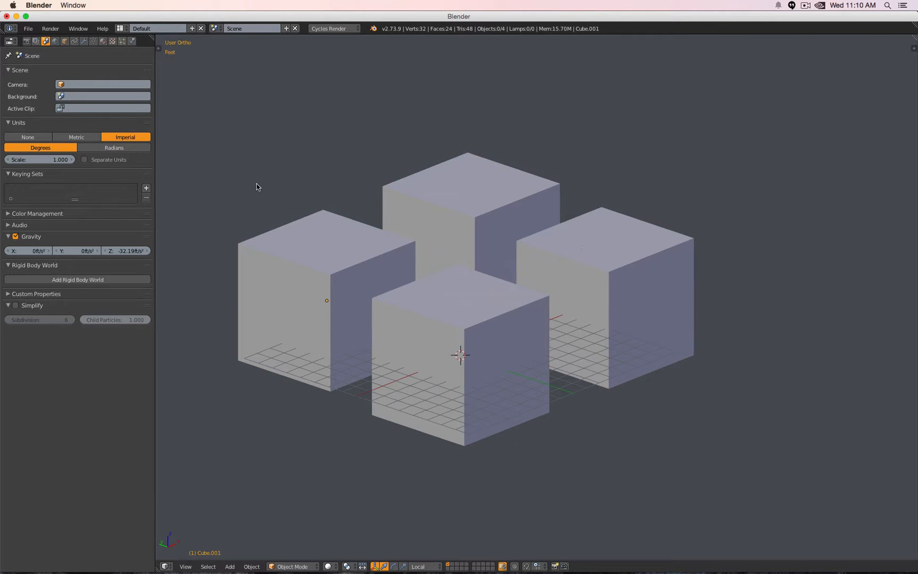
key(b)
drag(196, 88, 754, 498)
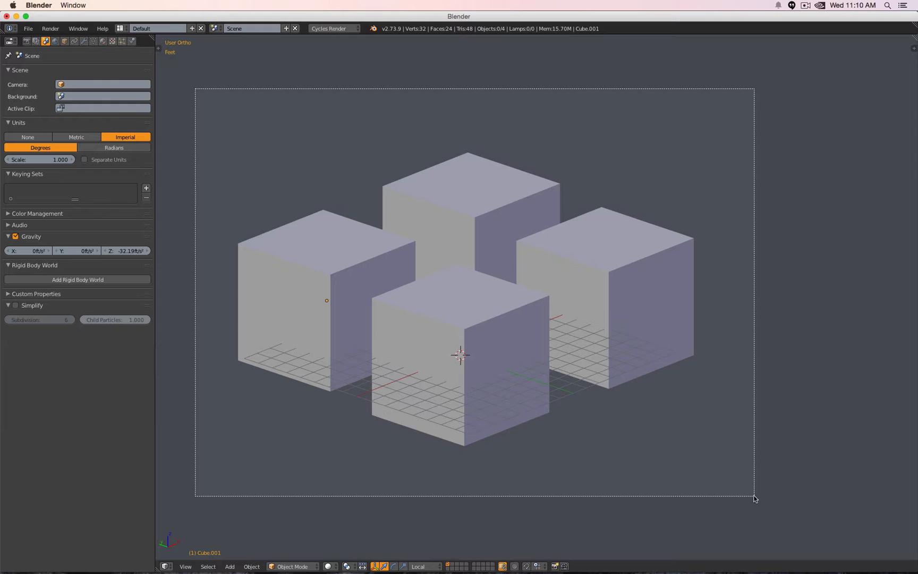
drag(754, 498, 766, 504)
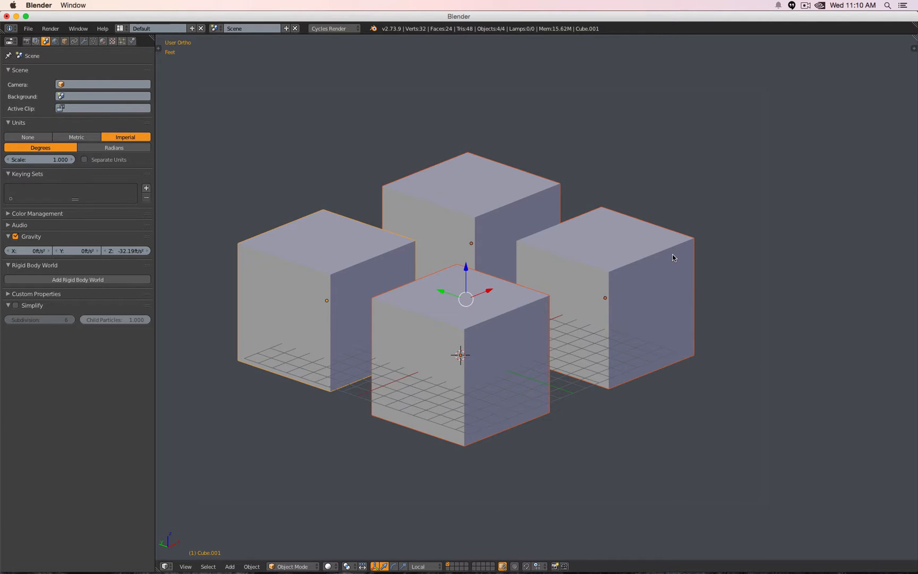
- Repeat the box selection around all four cubes twice, clearing the selection before each
key(a)
key(b)
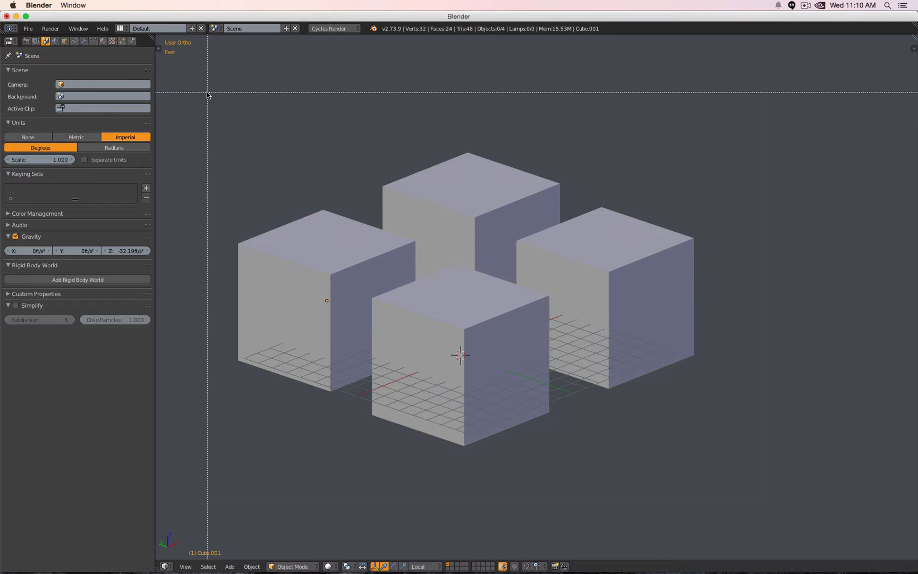
drag(182, 72, 757, 505)
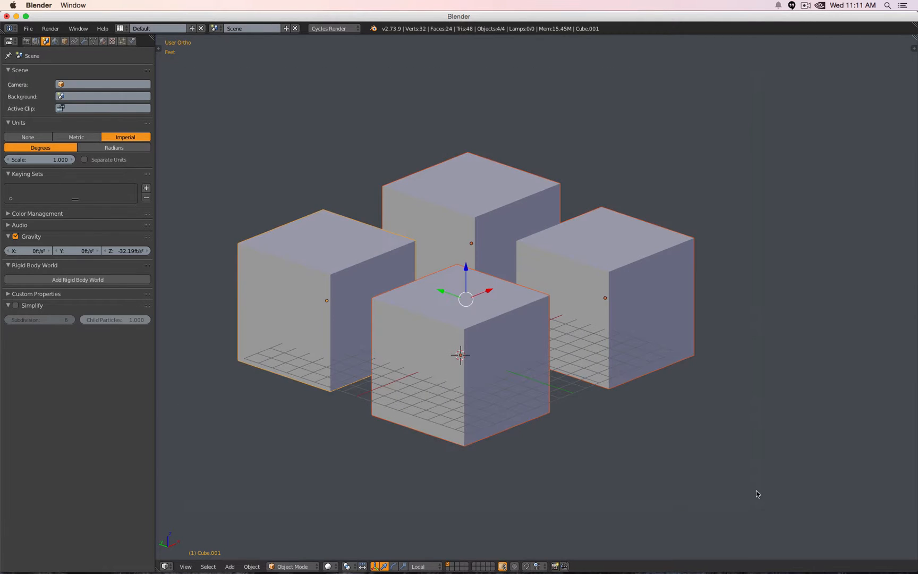
key(a)
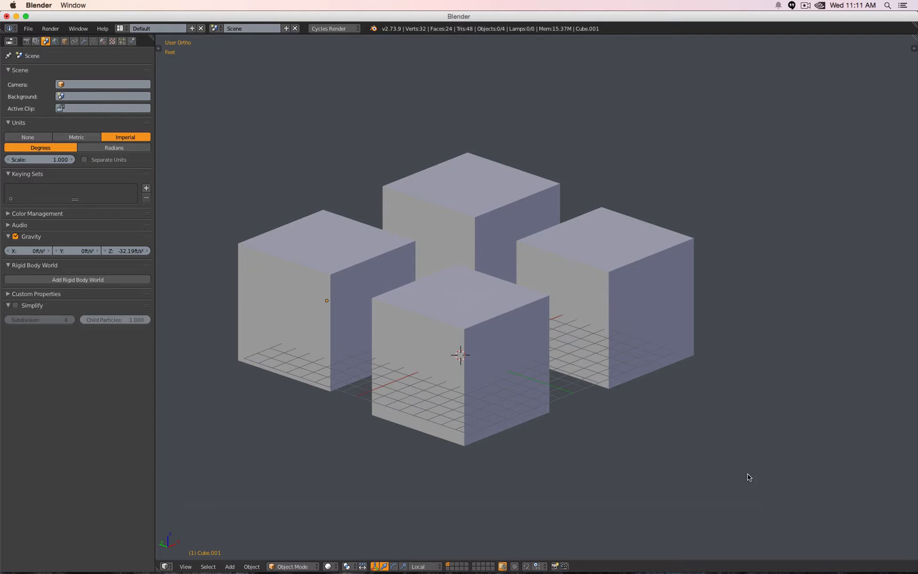
key(b)
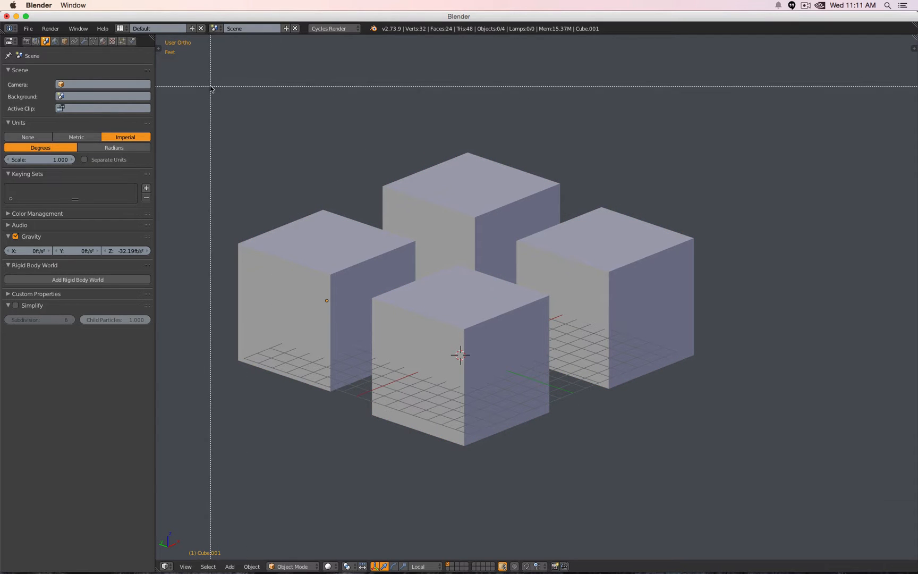
drag(201, 72, 640, 419)
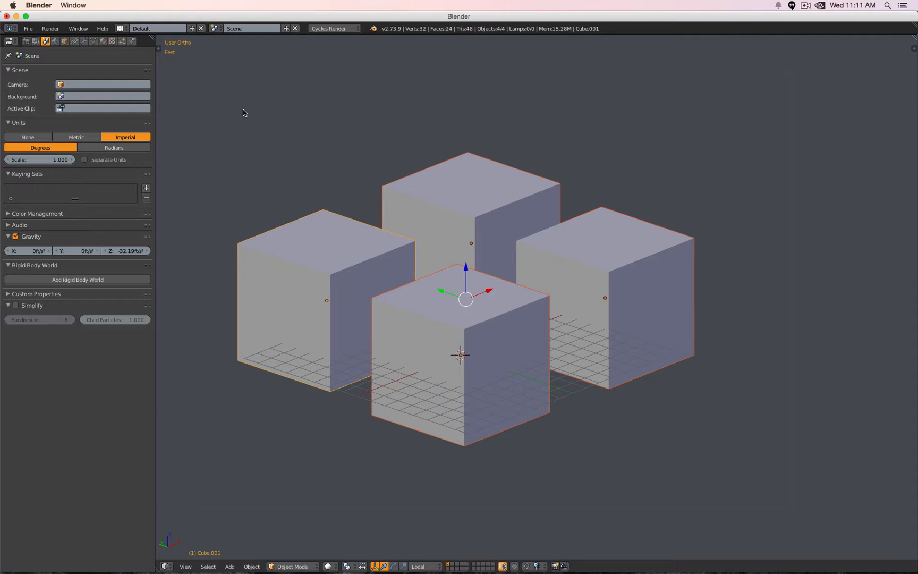
- Remove only the leftmost cube from the selection with a box deselection and look at the selection commands
key(b)
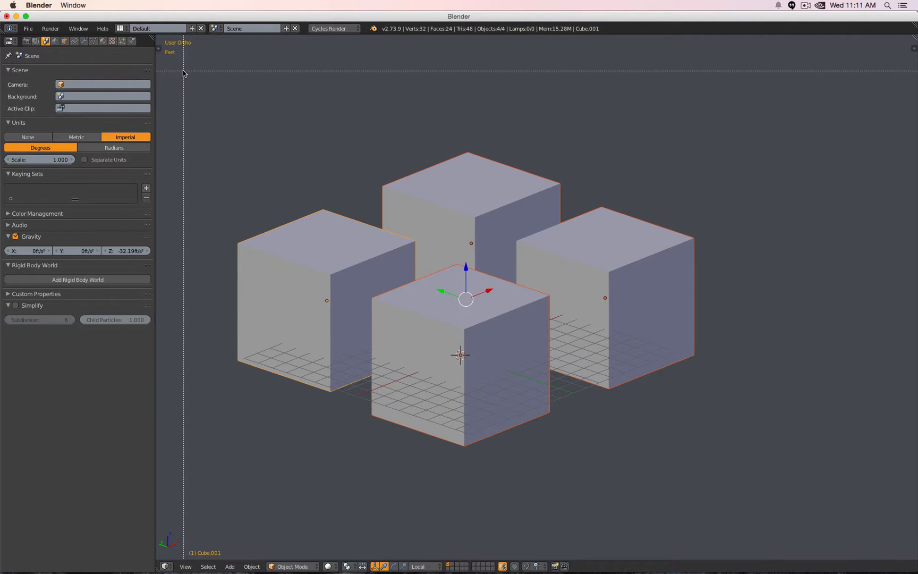
drag(184, 70, 366, 463)
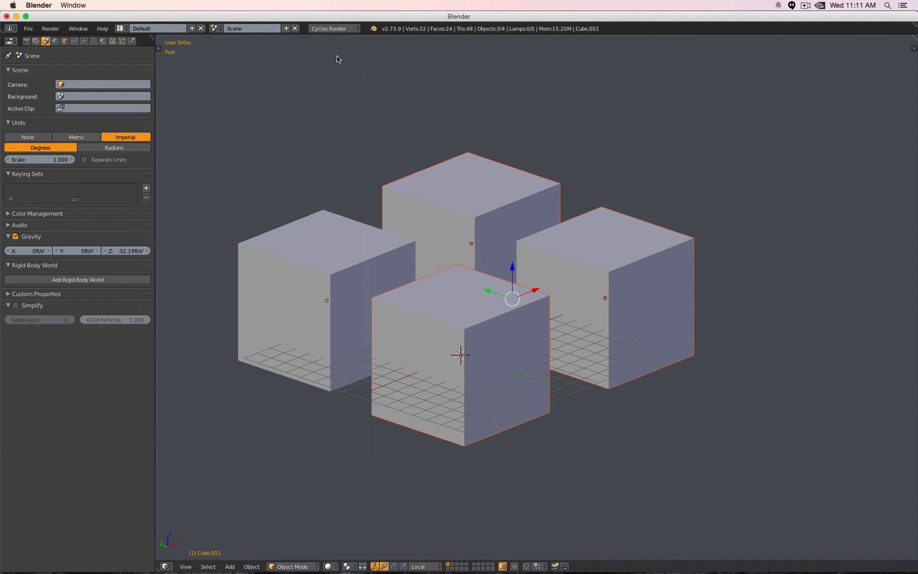
click(208, 567)
- Toggle the selection of all four cubes on and off repeatedly, ending with nothing selected
key(a)
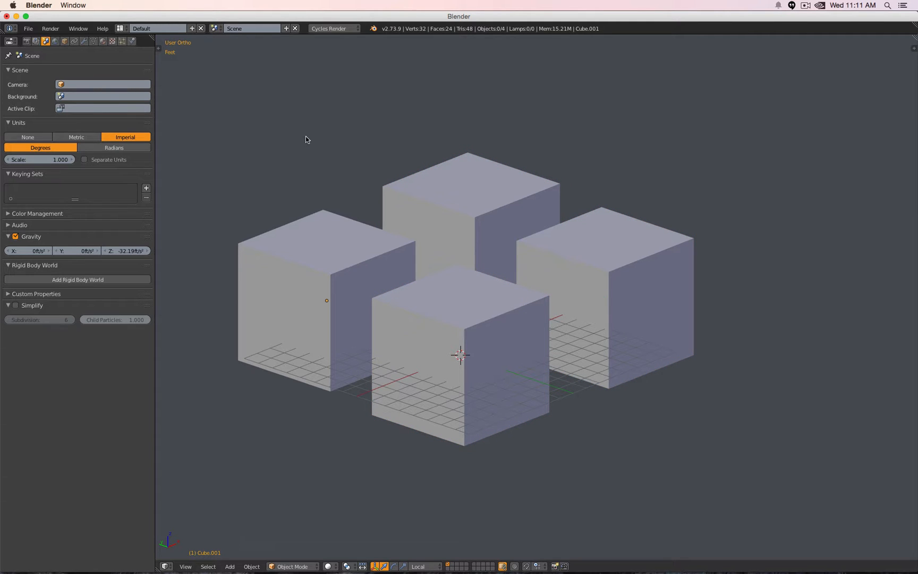
key(a)
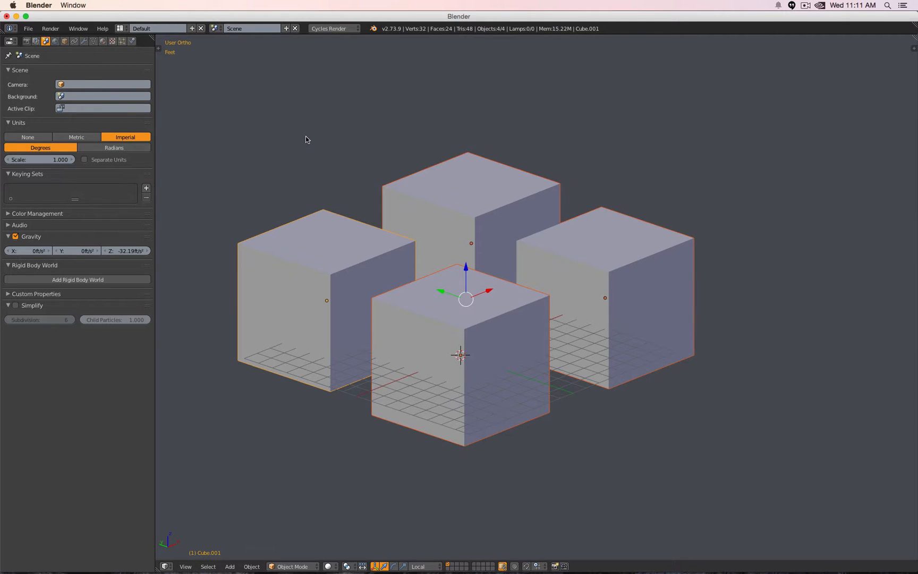
key(a)
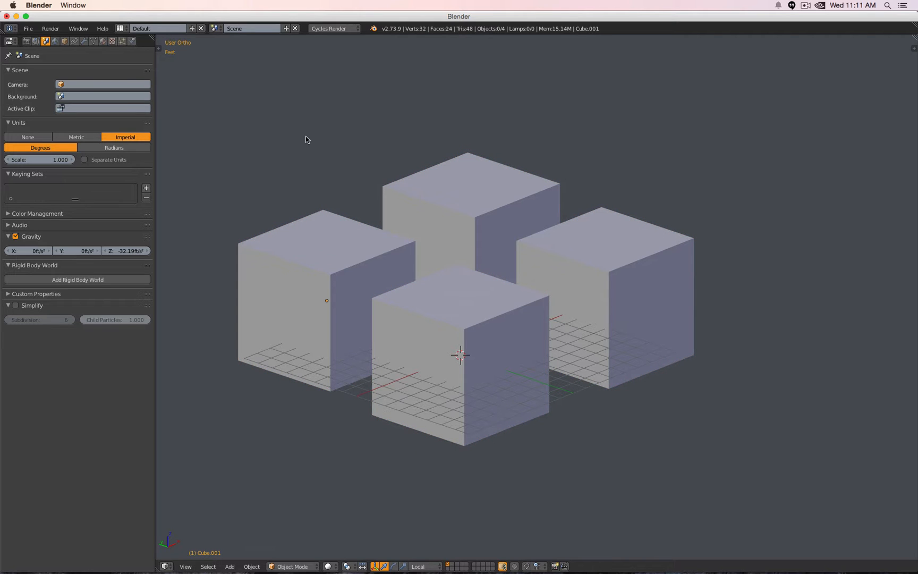
key(a)
key(a)
key(a)
key(a)
key(a)
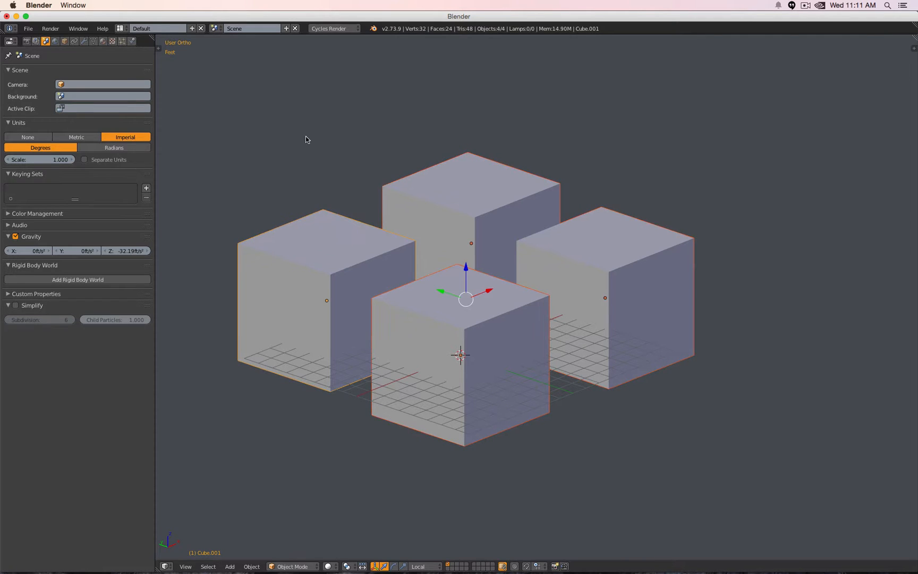
key(a)
key(a)
key(a)
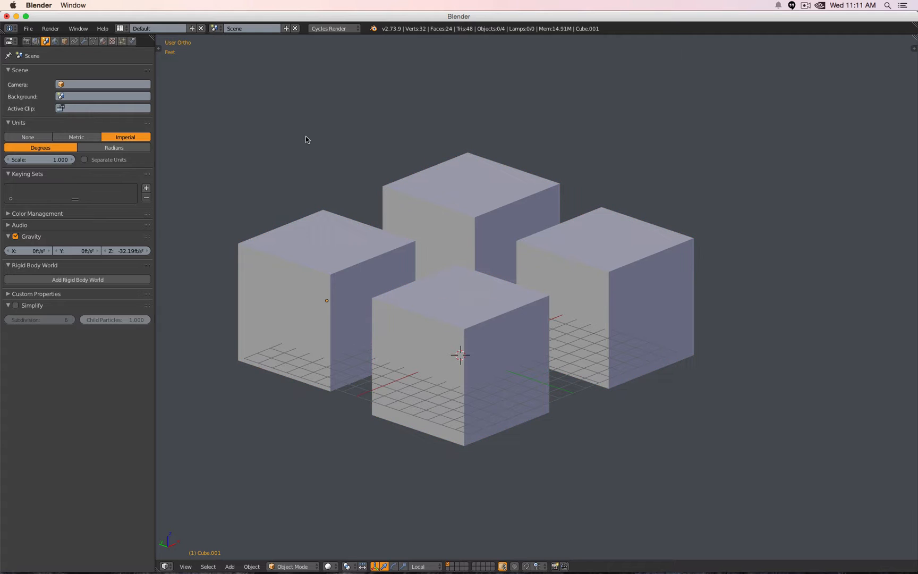
key(a)
key(a)
key(a)
key(a)
key(a)
key(a)
- Select all four cubes and delete them
key(a)
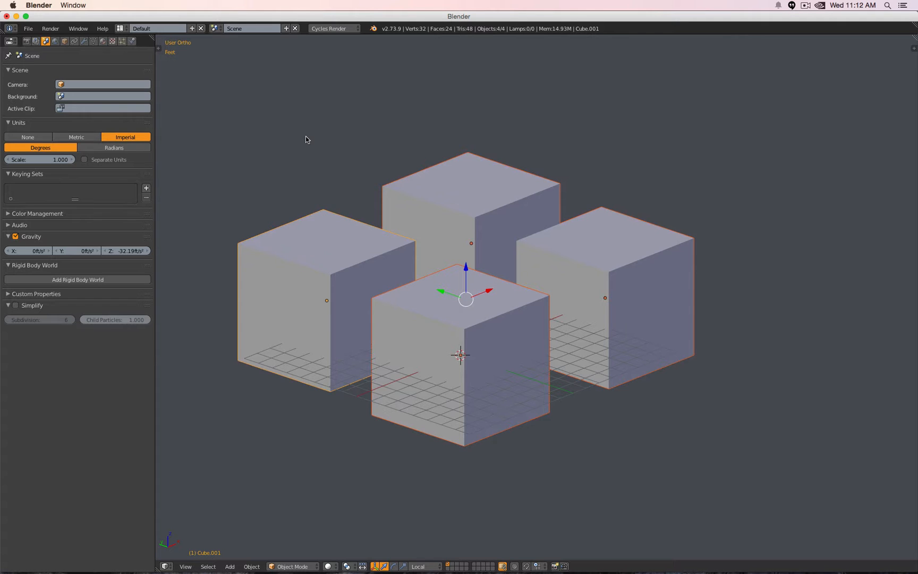
key(x)
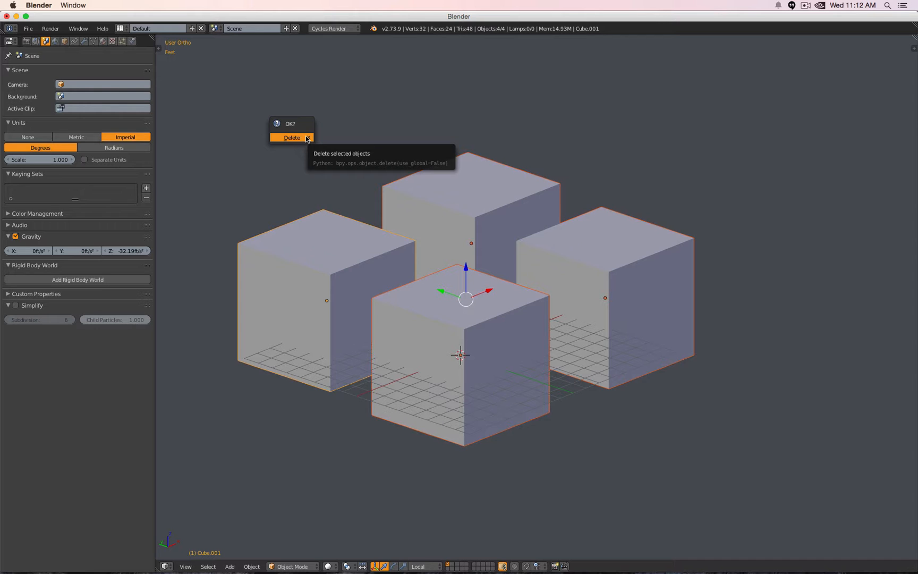
click(291, 139)
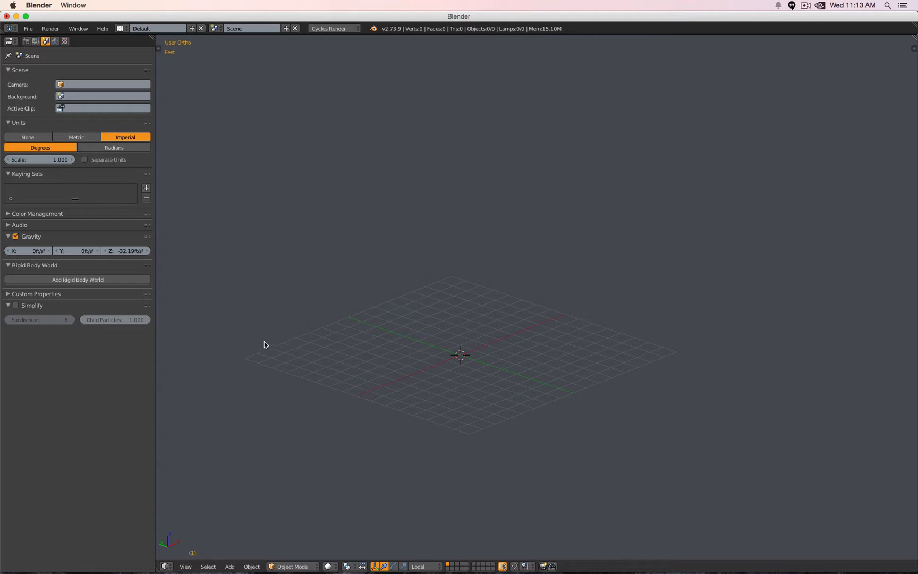
- Place the 3D cursor at eight different points in the empty space around and on the edge of the grid
click(551, 235)
click(307, 446)
click(255, 364)
click(357, 253)
click(497, 233)
click(616, 240)
click(769, 238)
click(757, 428)
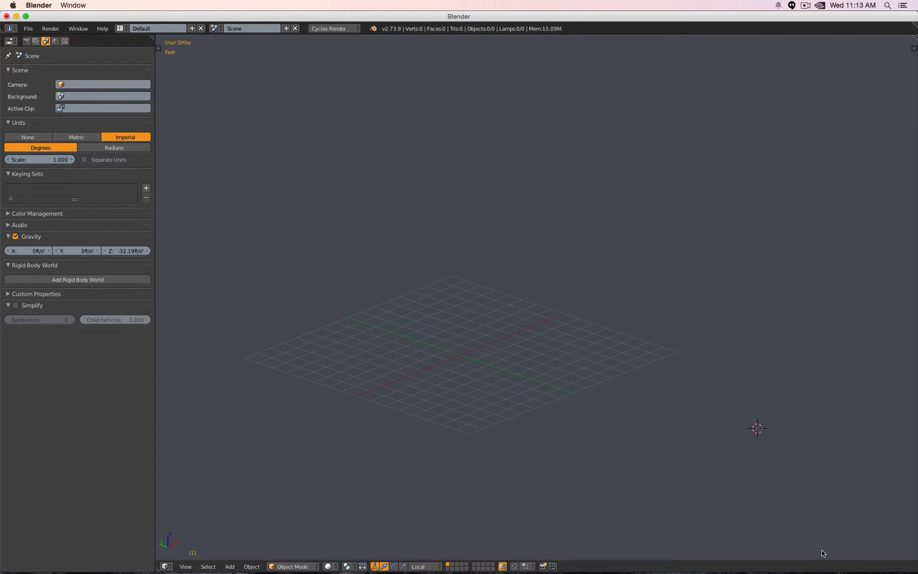
- Place the 3D cursor far off the grid, toward the viewport's lower-right corner, and add a plane mesh there
click(891, 539)
click(230, 566)
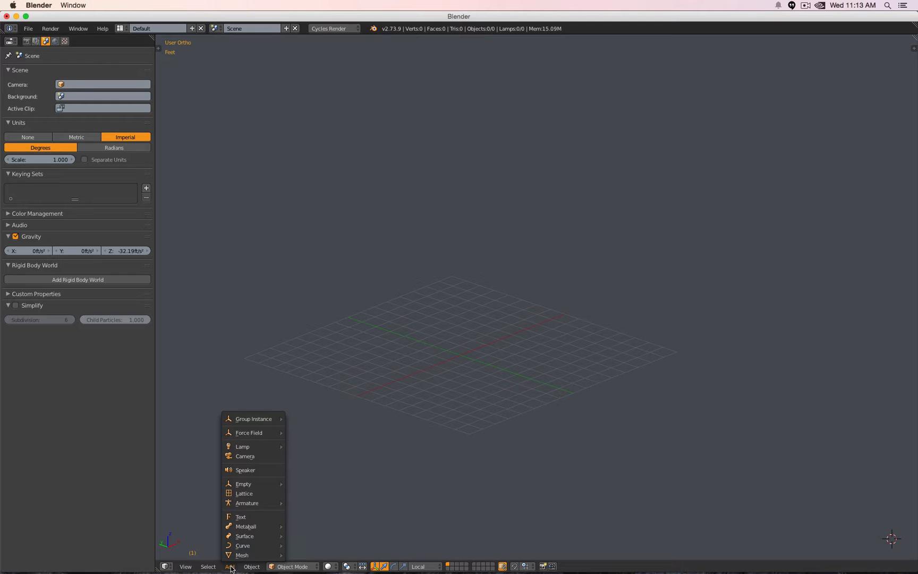
mouse_move(243, 555)
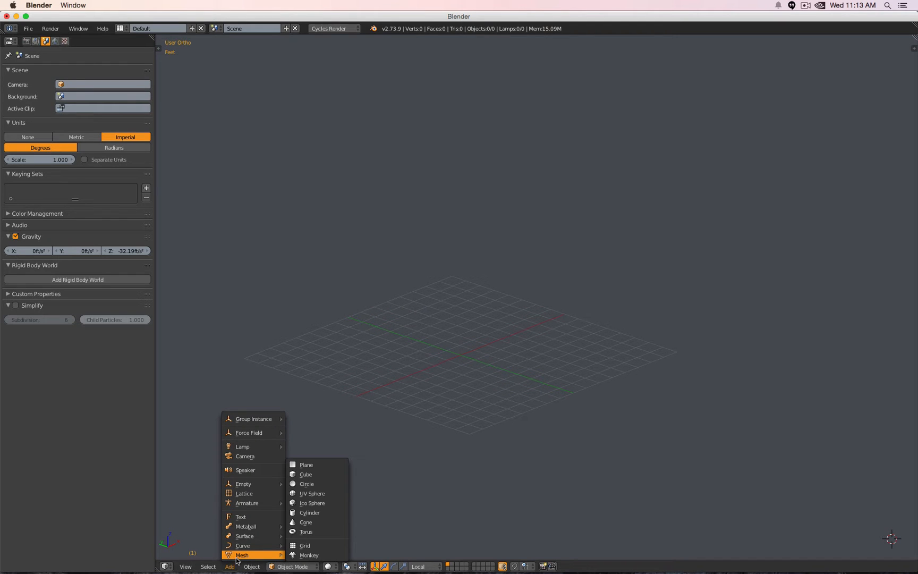
click(318, 465)
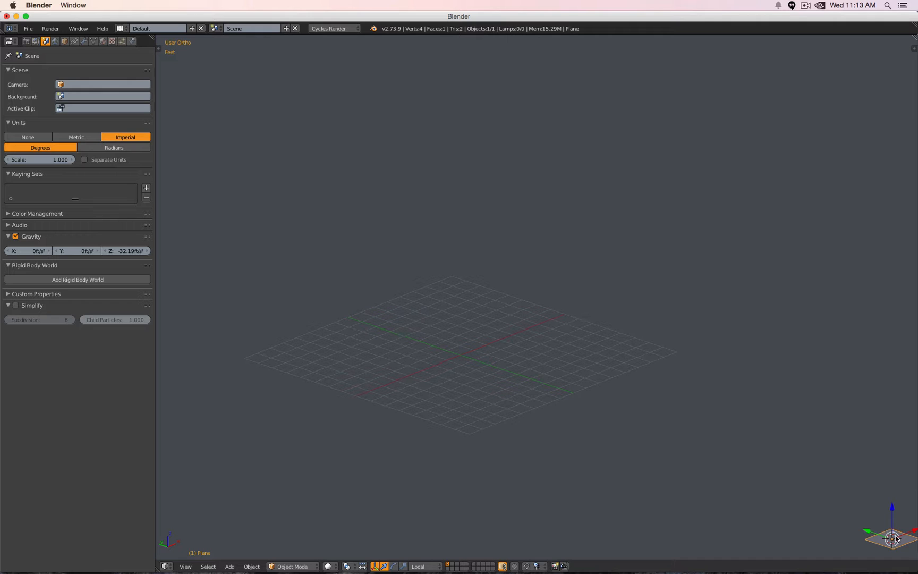
- Place the 3D cursor near the centre of the grid and add a second plane there
click(447, 353)
click(252, 566)
click(230, 566)
mouse_move(241, 555)
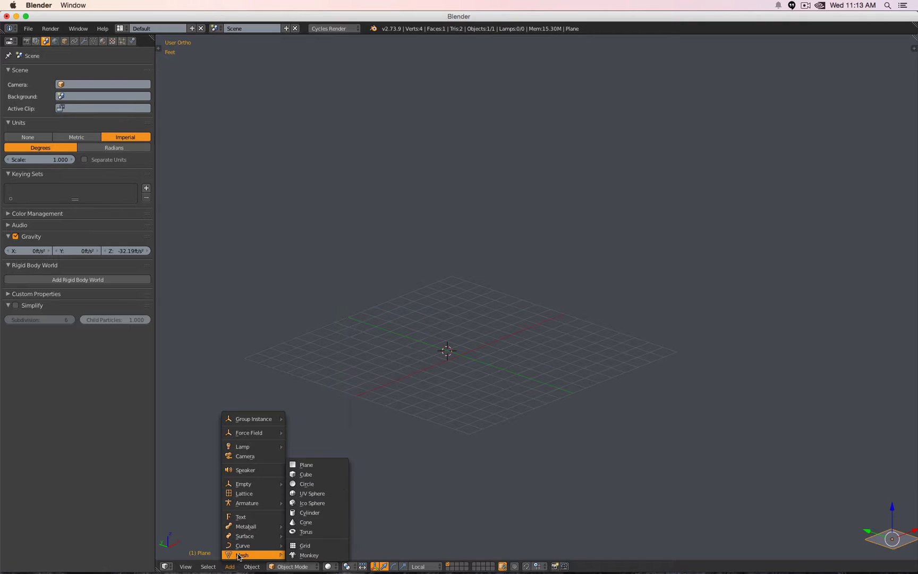
click(320, 463)
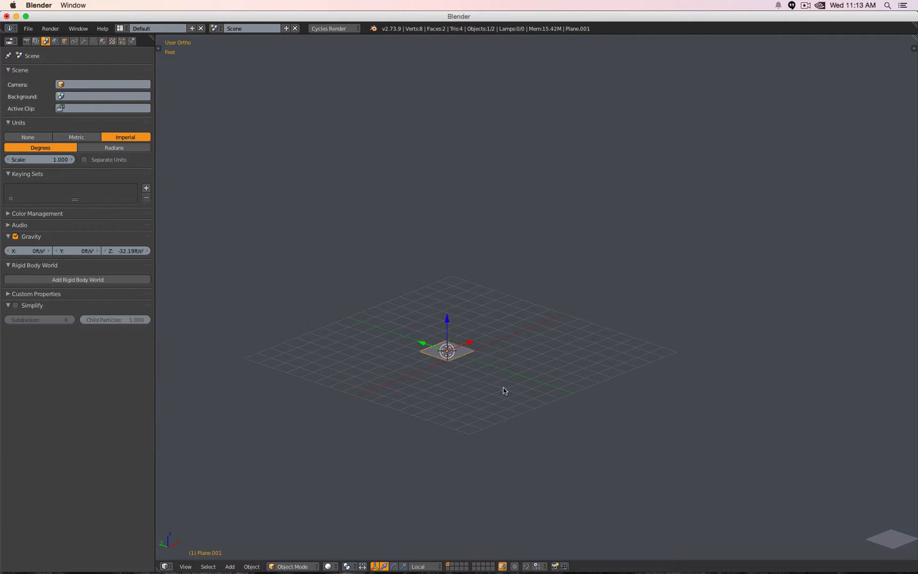
- Delete both the plane near the grid's centre and the one beyond its edge
middle_drag(459, 412, 528, 414)
key(a)
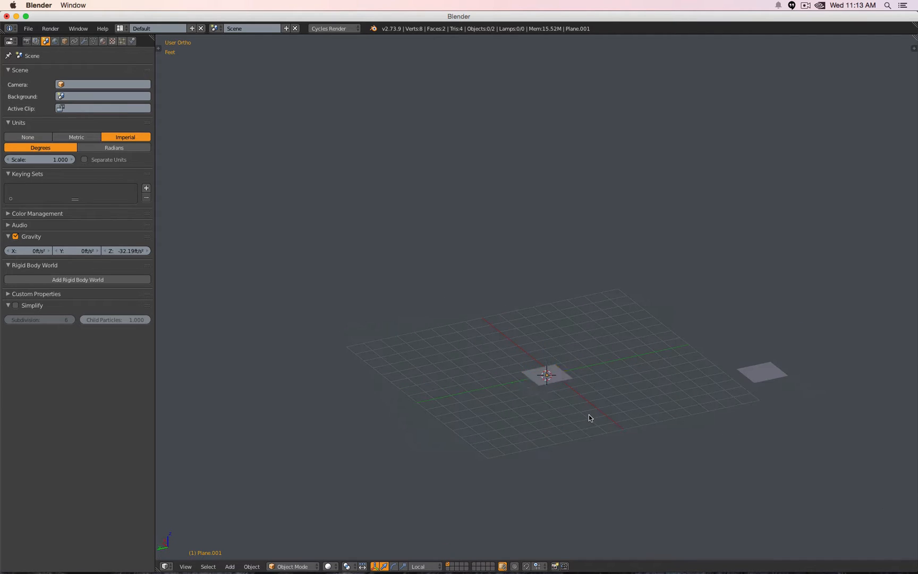
key(a)
key(x)
click(579, 415)
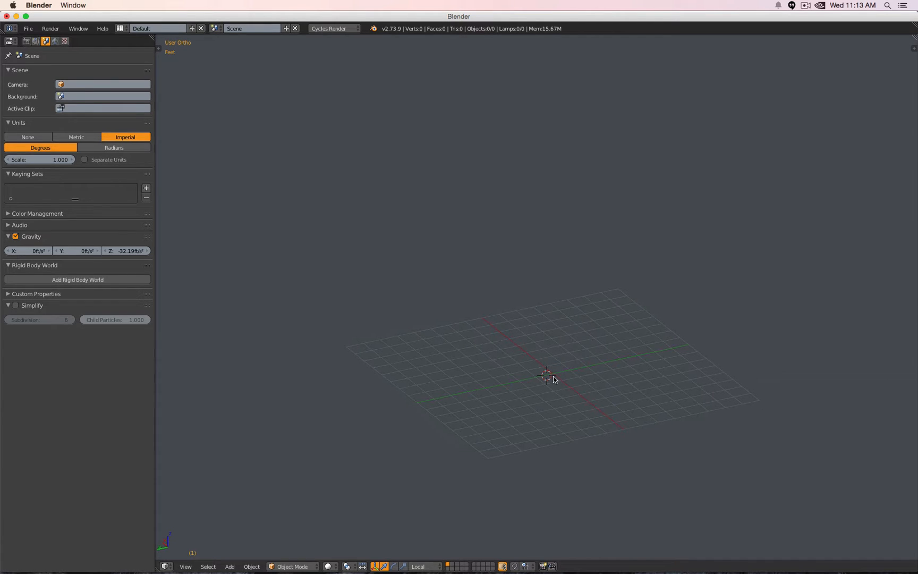
- Position the 3D cursor close to the world origin using the top and front views, and add a plane there
key(KP_7)
click(451, 272)
key(KP_1)
click(452, 217)
click(451, 344)
key(shift+a)
mouse_move(490, 342)
click(523, 340)
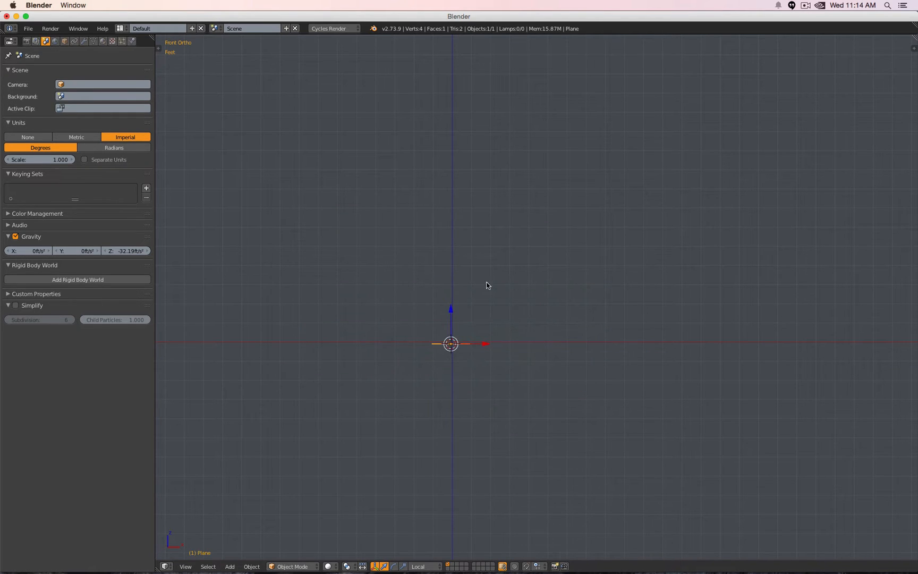
- In front view, place the 3D cursor about 8 ft above the first plane and add a second plane there
click(459, 189)
key(shift+a)
mouse_move(487, 217)
click(520, 216)
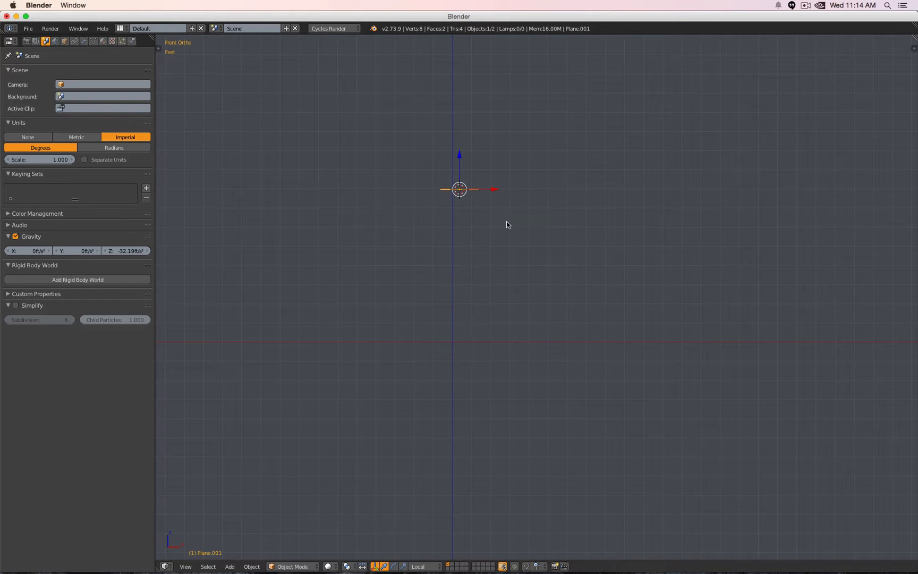
- Select both the ground-level plane and the raised plane and delete them
middle_drag(506, 223, 551, 248)
key(a)
key(a)
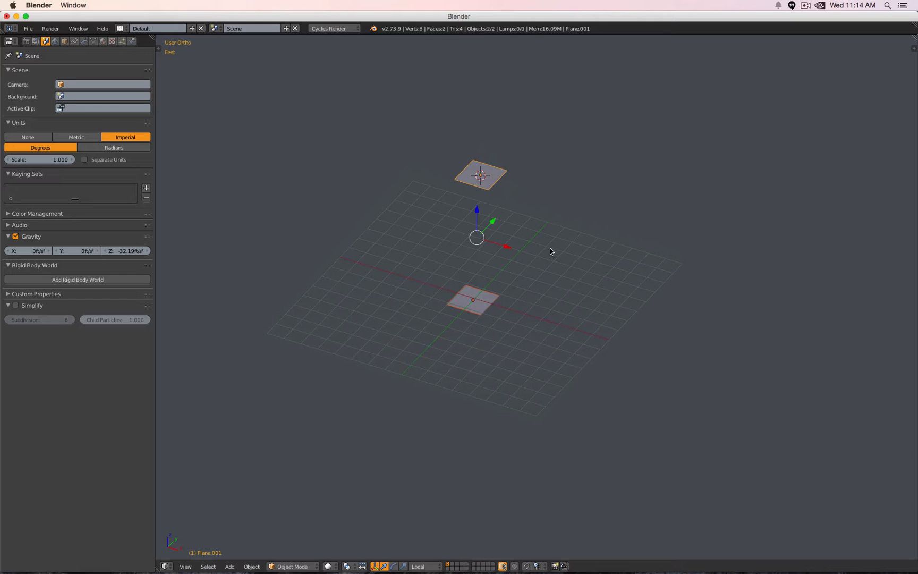
key(x)
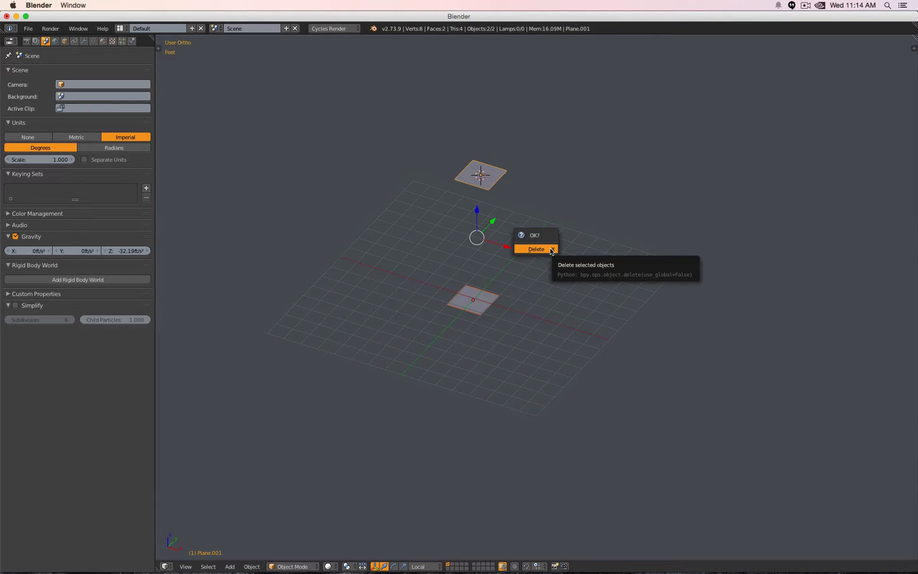
click(550, 249)
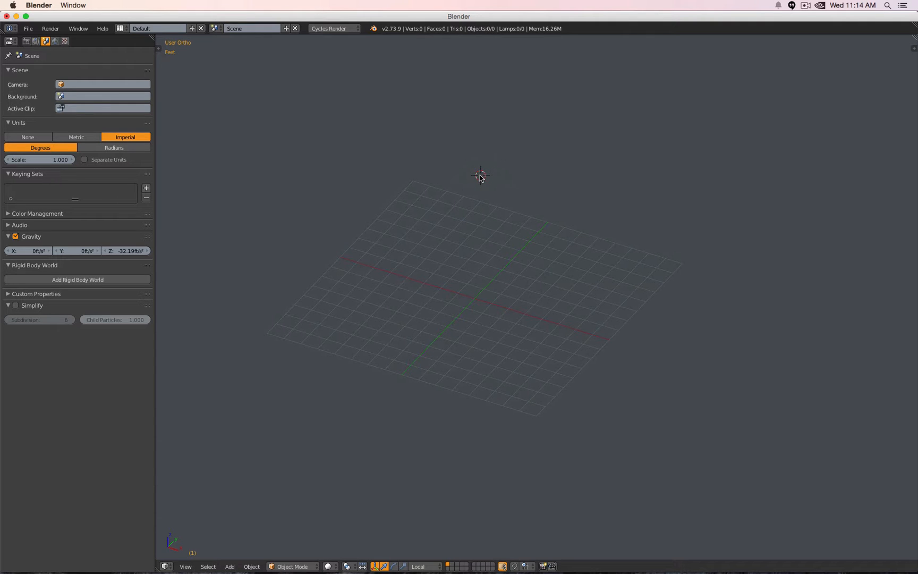
- Set the 3D cursor's location numerically to X 0, Y 0 and Z 9 ft
key(n)
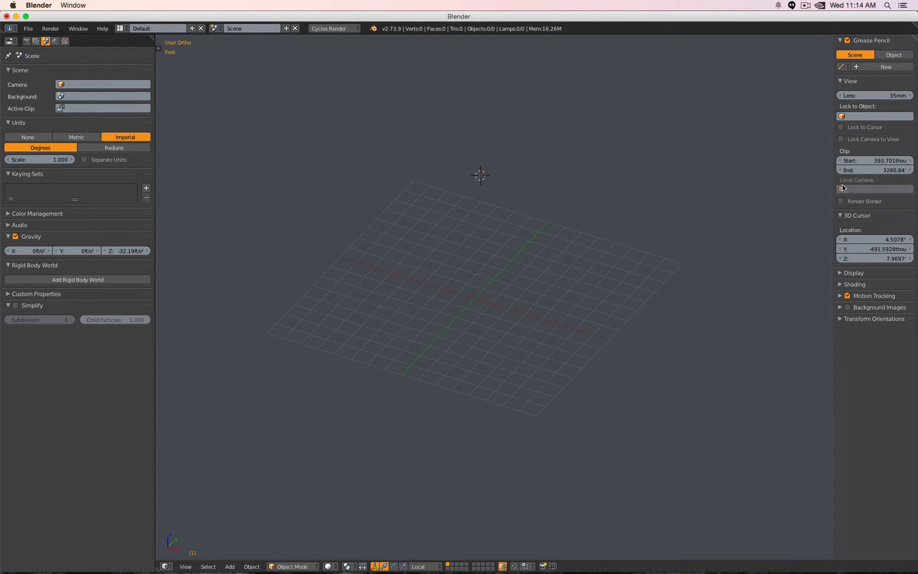
click(881, 241)
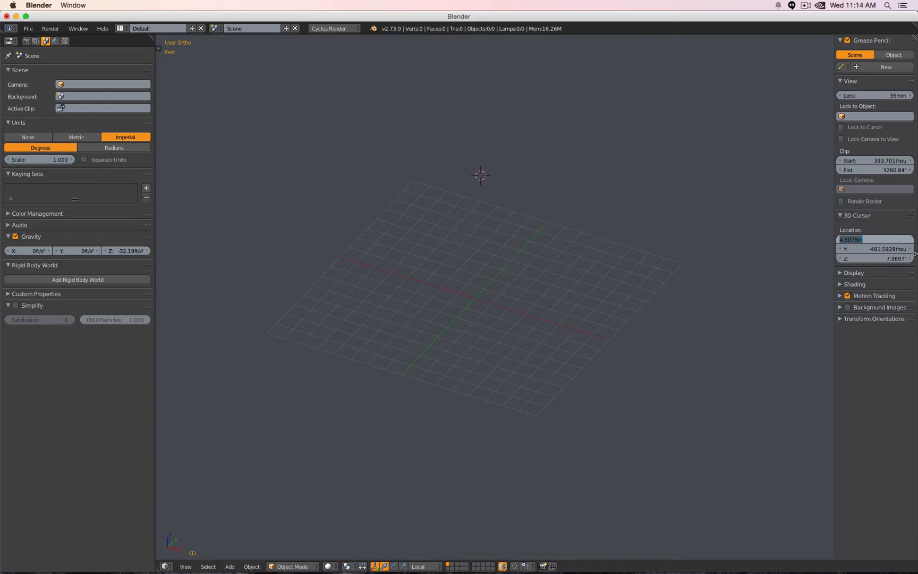
text(0)
key(Tab)
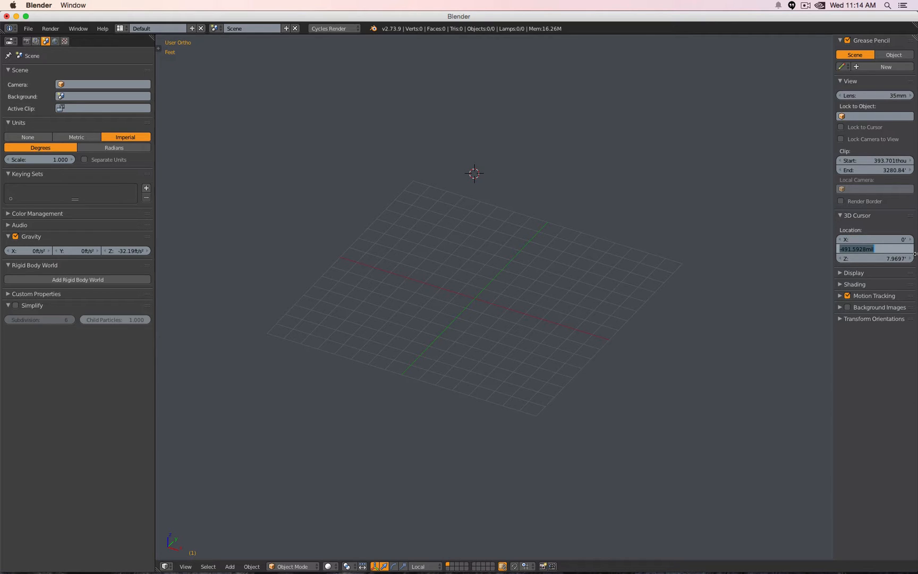
text(0)
key(Tab)
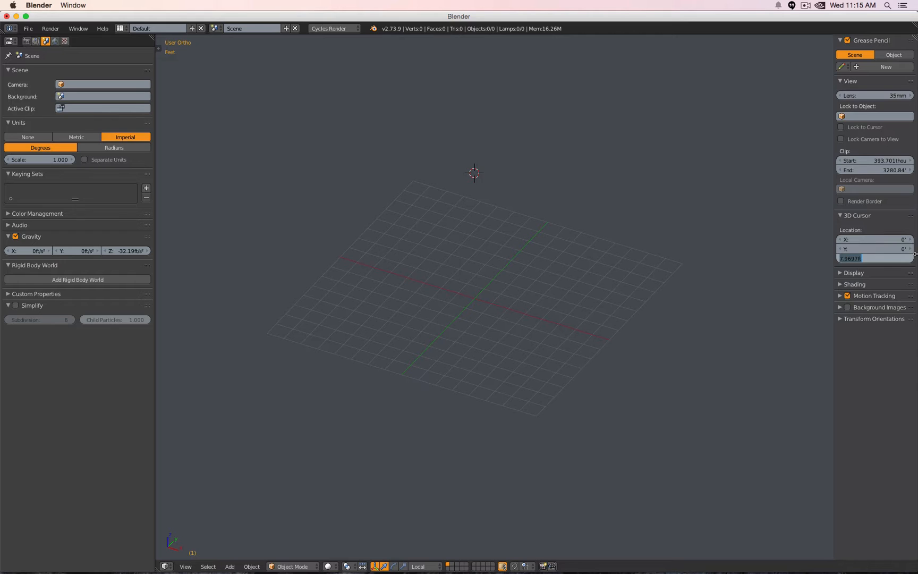
text(9)
key(Return)
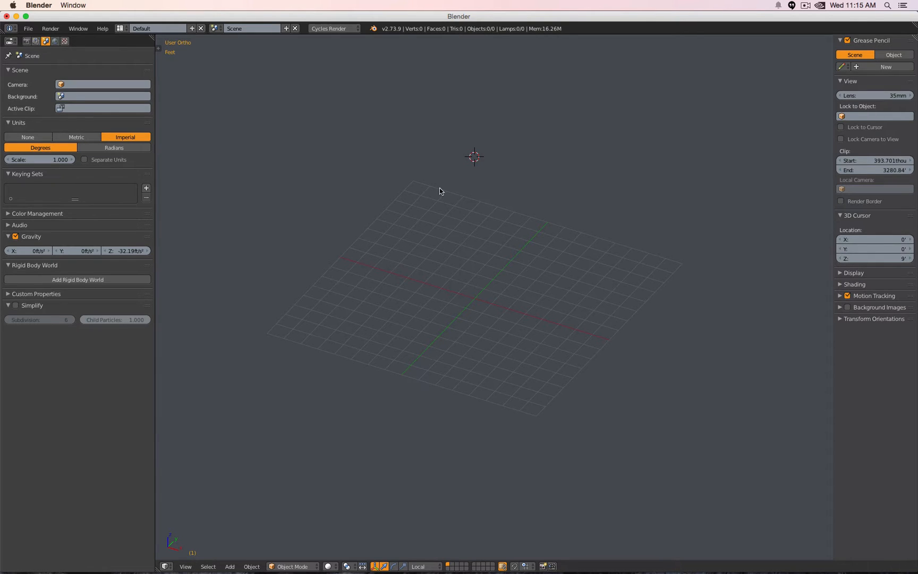
- Add a plane mesh at the 3D cursor above the grid
key(shift+a)
mouse_move(441, 190)
click(485, 191)
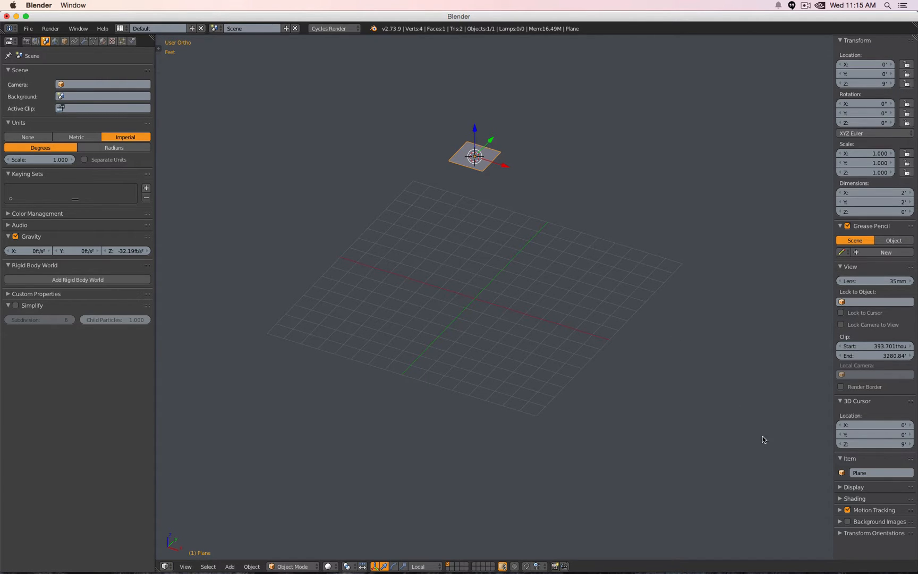
- Set the plane's Z location to 0
click(864, 83)
text(0)
key(Return)
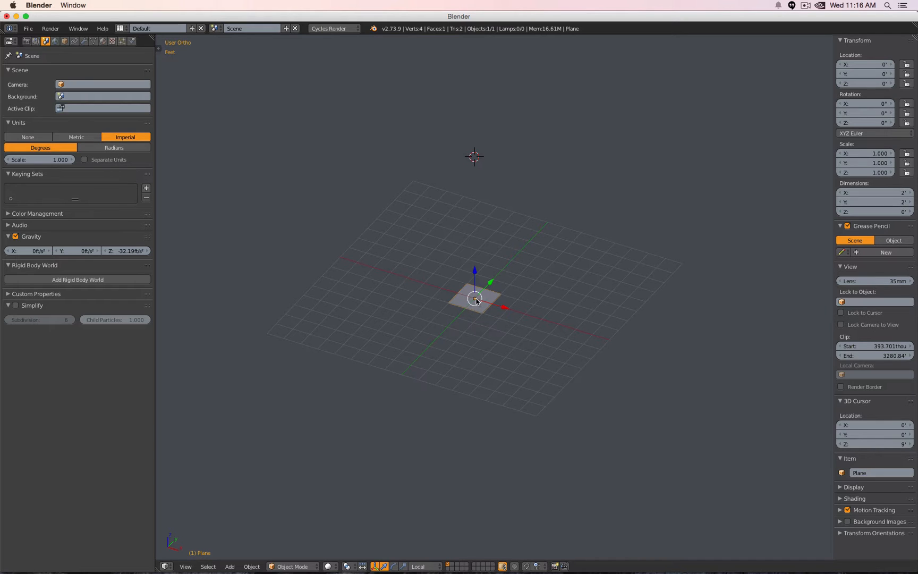
- Set the plane's X and Y dimensions to 20 ft each
click(871, 192)
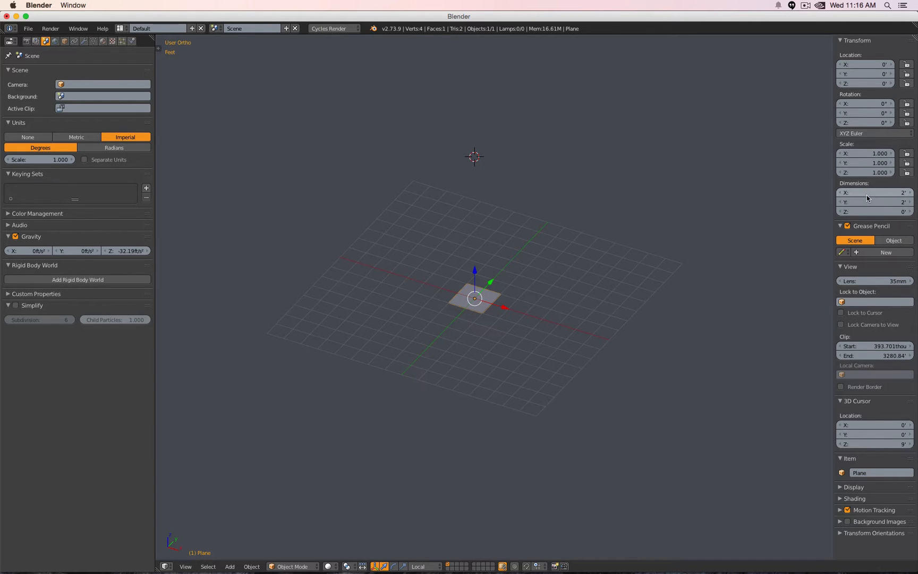
text(20)
key(Tab)
text(20)
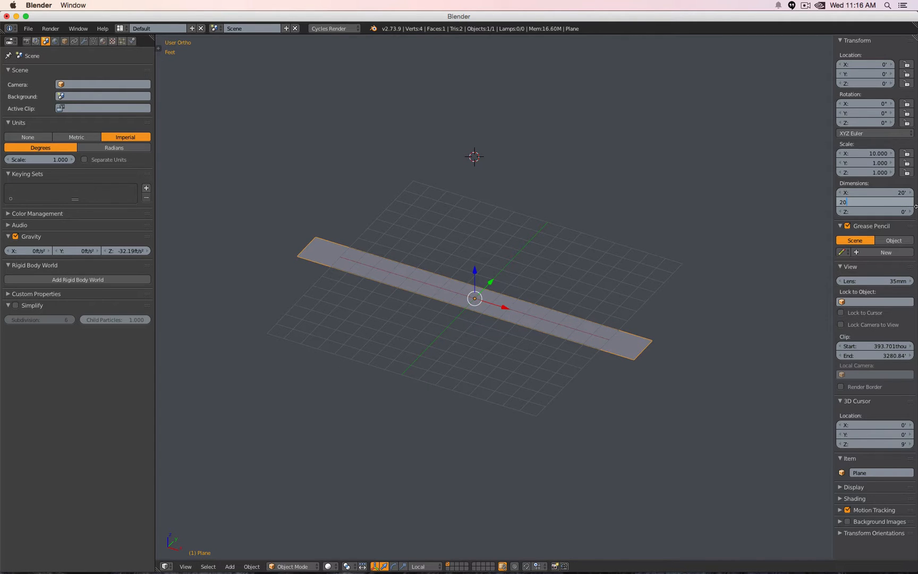
key(Return)
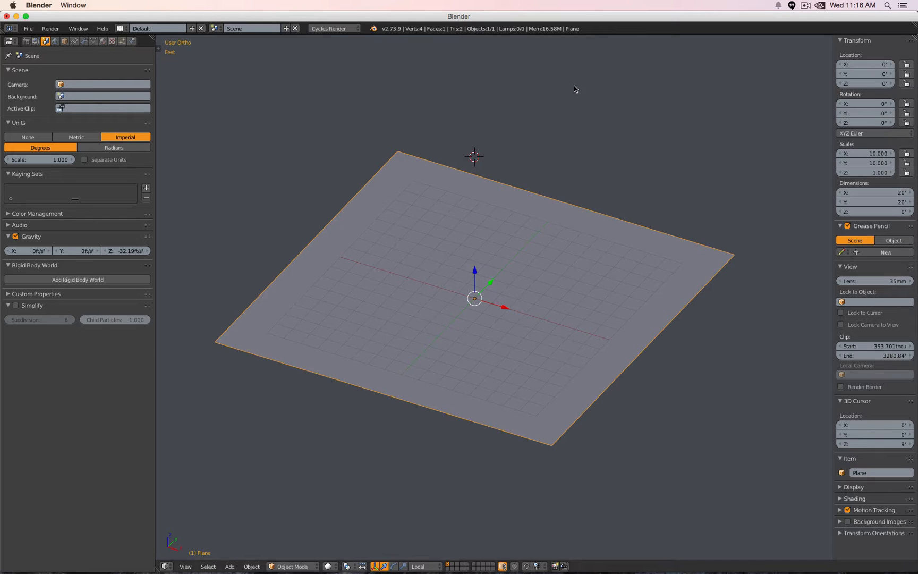
- Add a cube mesh at the 3D cursor above the plane
key(shift+a)
mouse_move(511, 121)
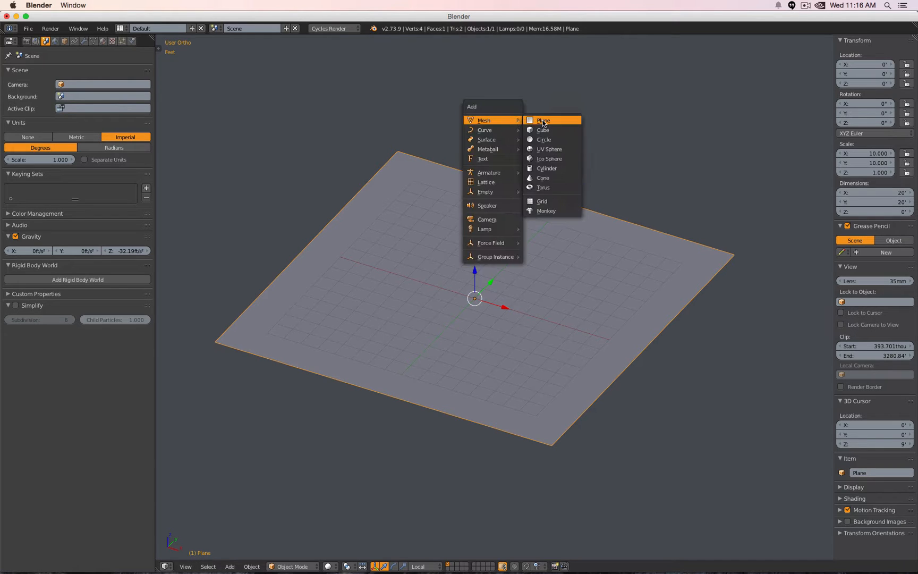
click(554, 133)
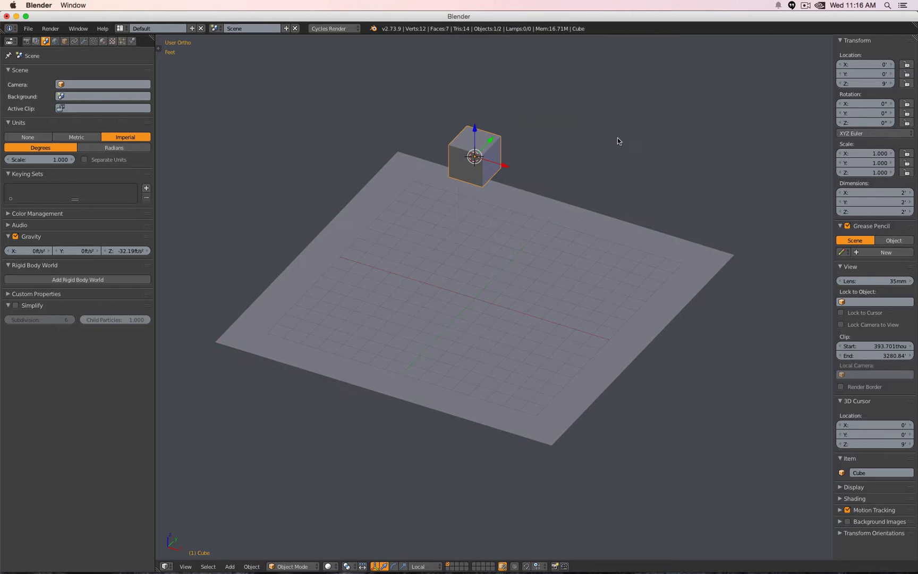
- Set the cube's dimensions to Z 6 ft, Y 4 ft and X 8 inches
click(868, 211)
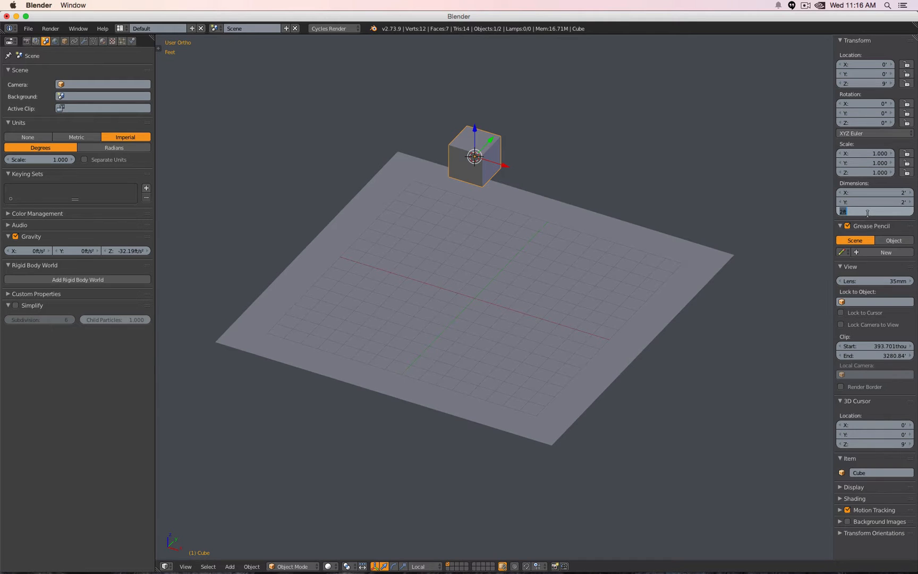
text(6)
key(Return)
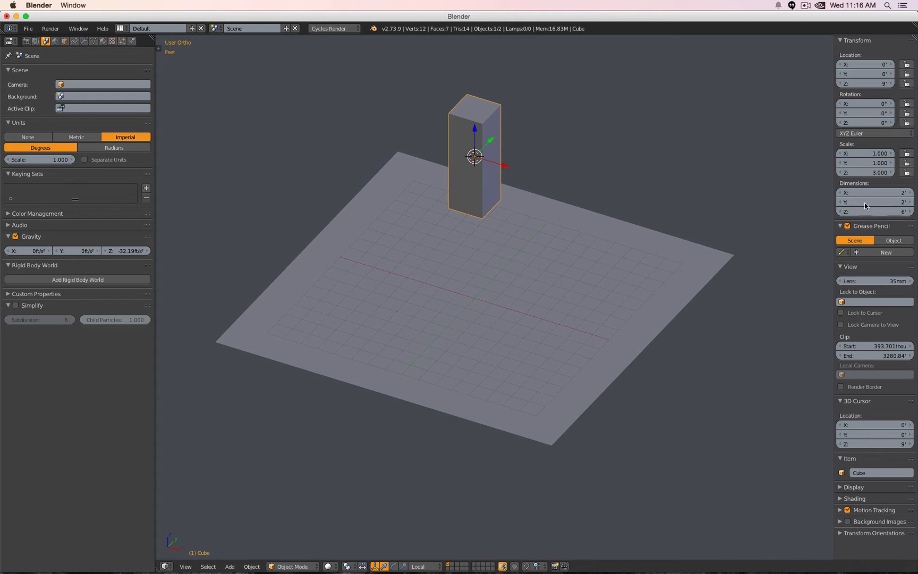
click(865, 203)
text(4)
key(Return)
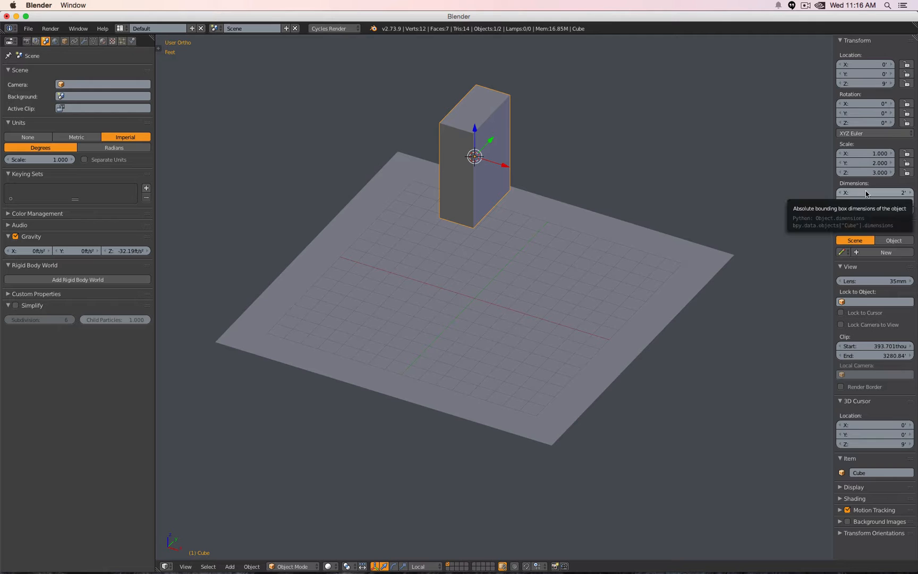
click(864, 193)
text(8)
key(Return)
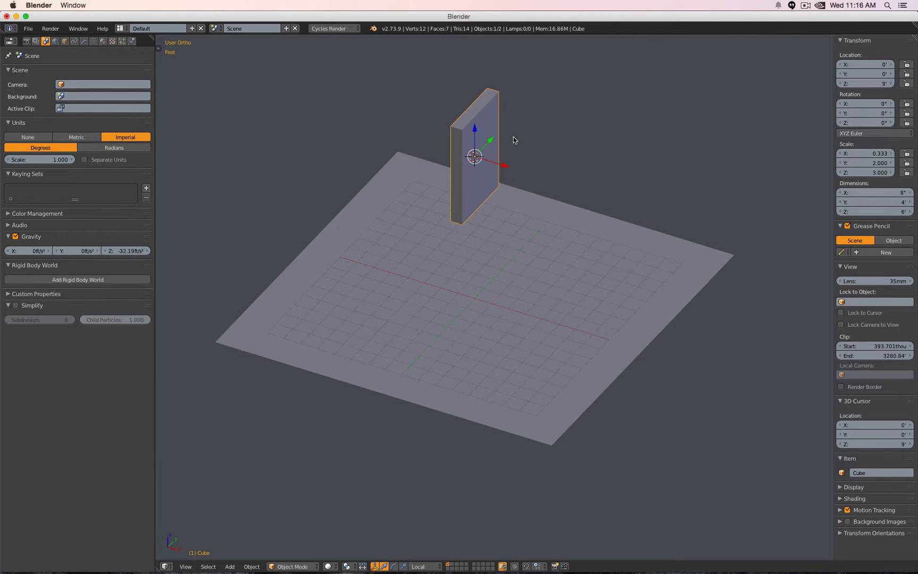
- Examine the cube and plane from the front and at an angle, alternating between solid and wireframe shading
key(KP_1)
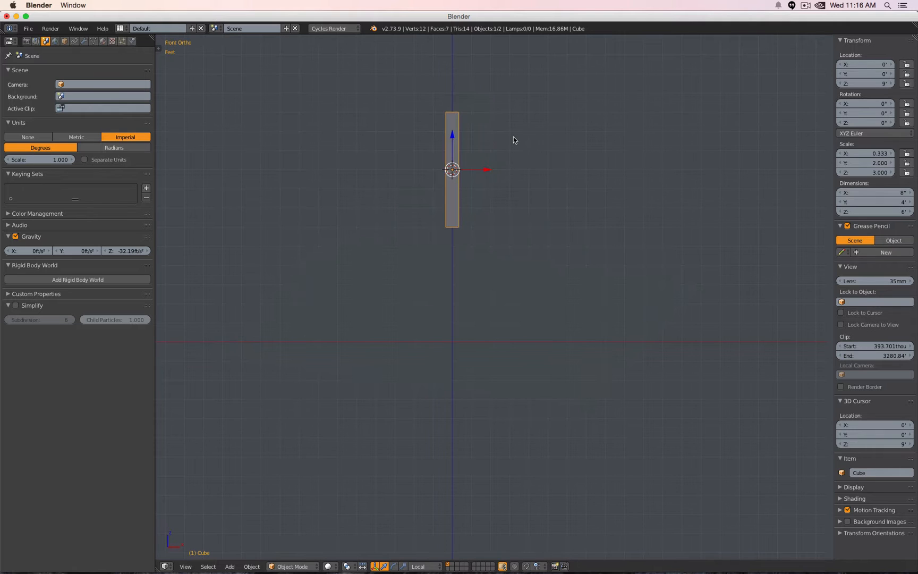
key(a)
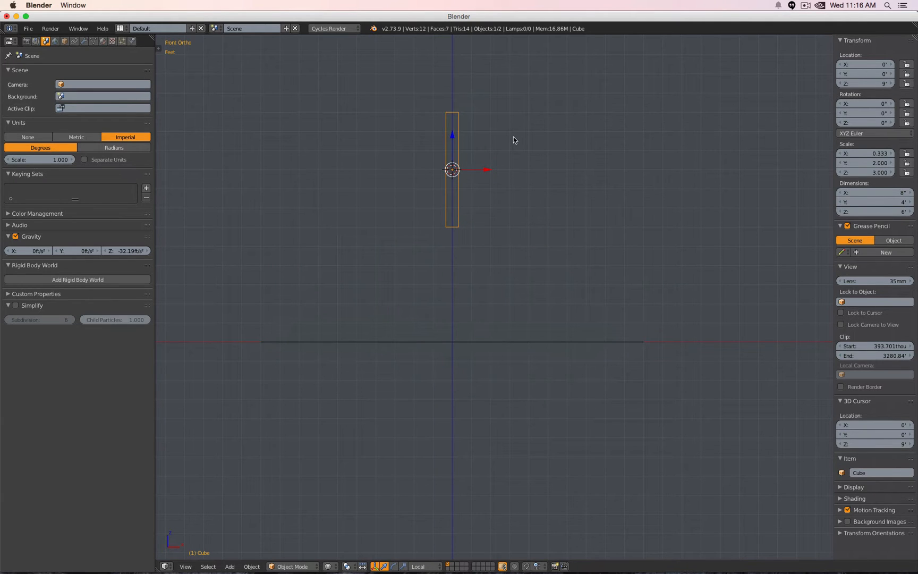
key(a)
key(z)
key(z)
key(z)
middle_drag(534, 225, 501, 259)
key(z)
key(z)
key(z)
key(z)
key(z)
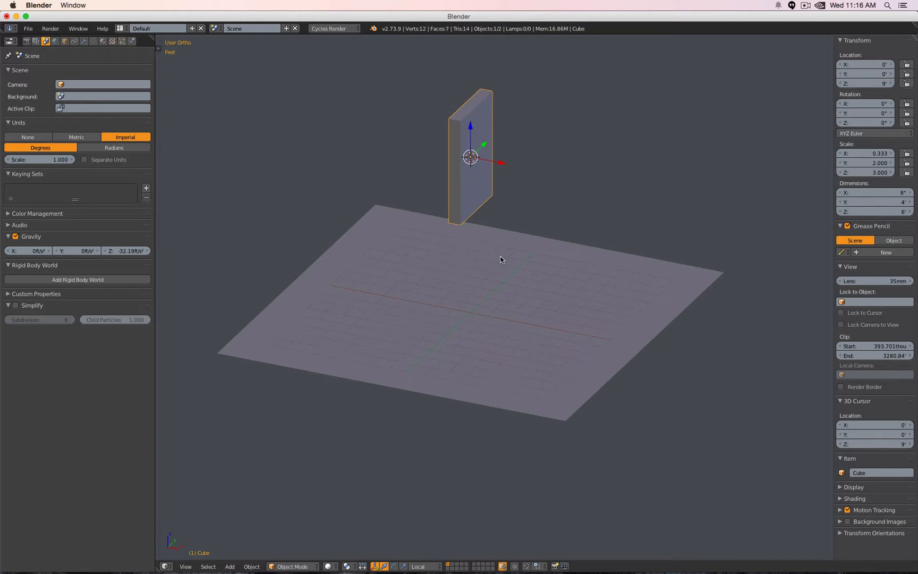
key(z)
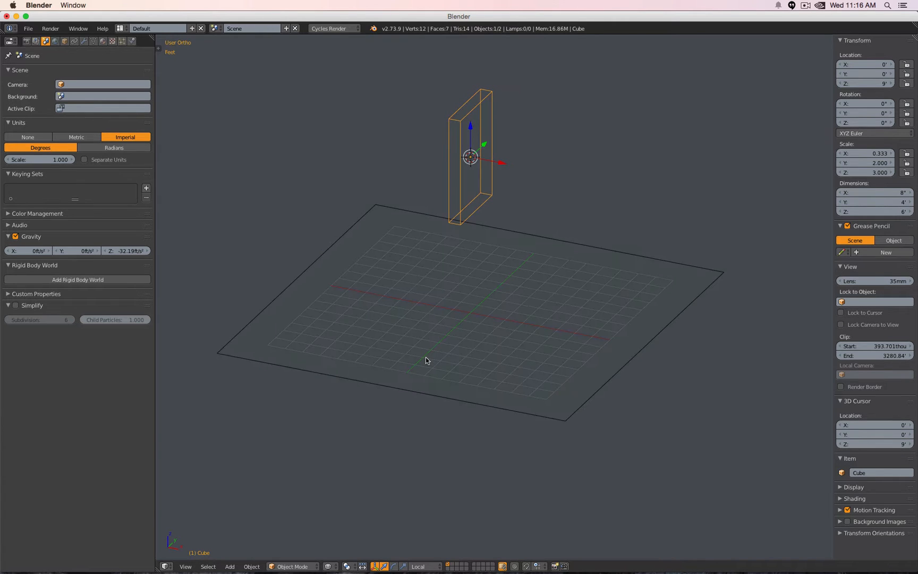
- Look through the available viewport shading modes and compare wireframe with solid display at the angled view
click(330, 566)
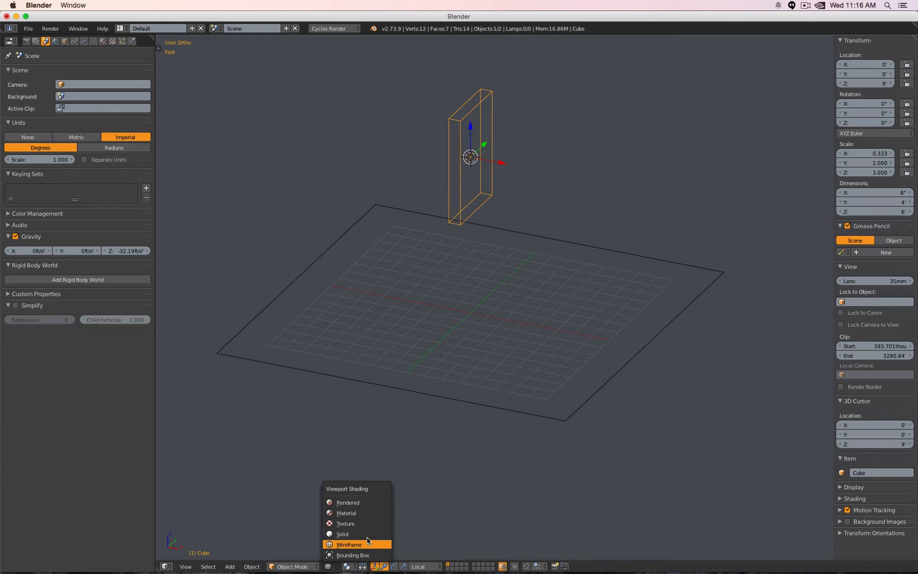
key(z)
key(z)
key(z)
key(z)
key(z)
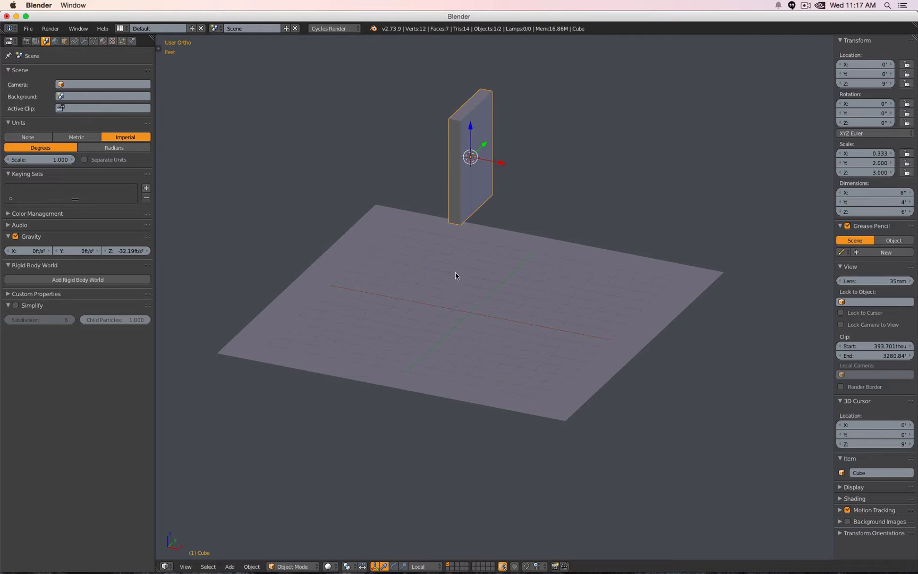
- In wireframe front view, lower the cube freehand along Z to about 3.002 ft, with its base close to the plane
key(z)
key(KP_1)
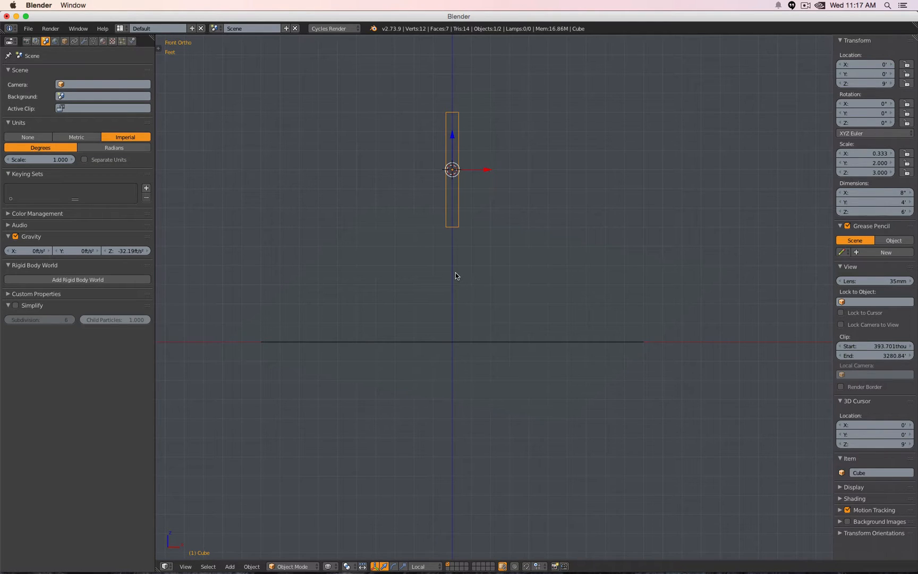
drag(454, 136, 459, 253)
scroll(446, 345, up, 15)
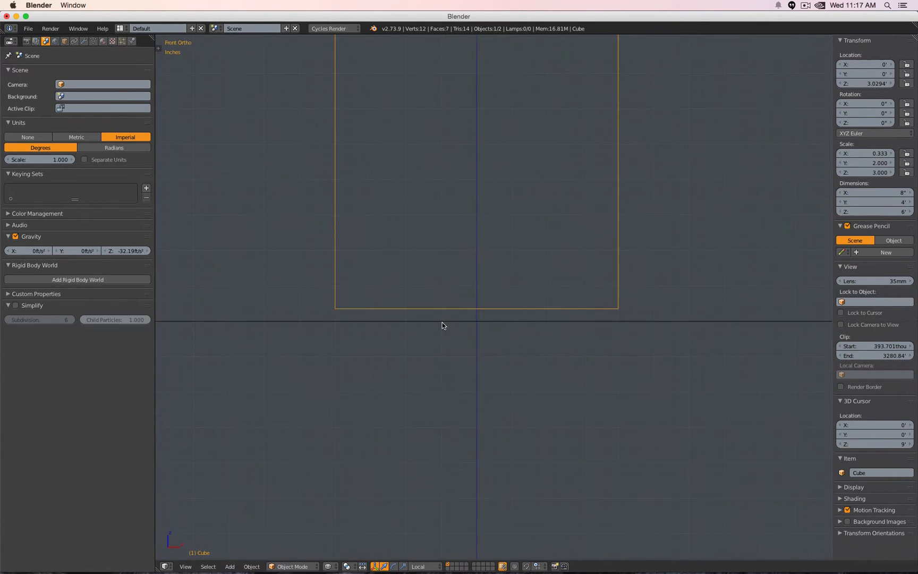
scroll(434, 290, up, 5)
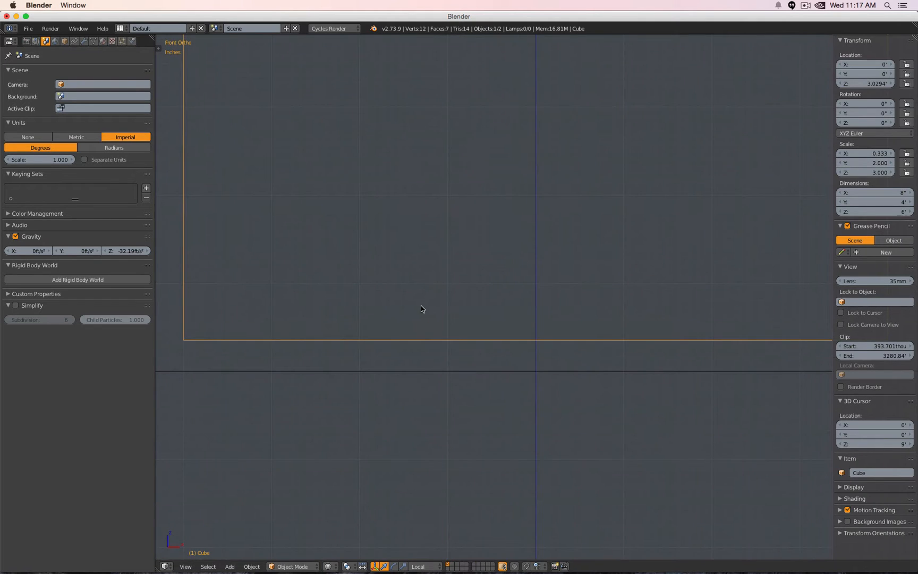
key(g)
key(z)
click(423, 334)
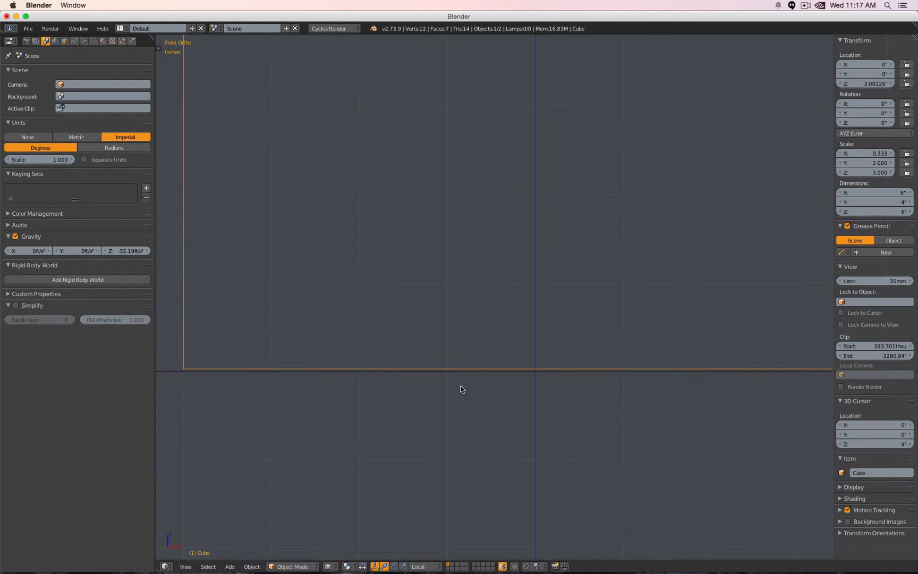
scroll(461, 385, up, 6)
scroll(504, 287, down, 15)
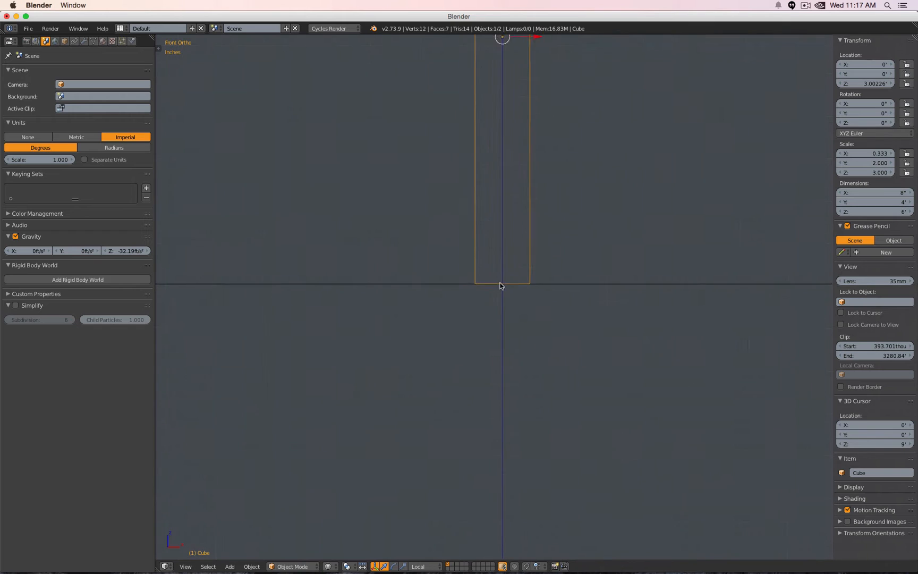
middle_drag(504, 273, 479, 289)
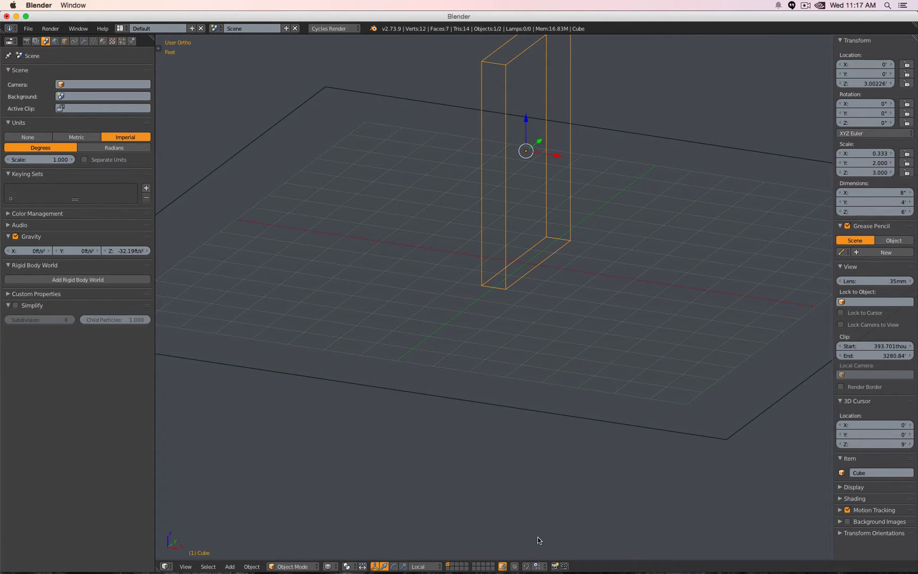
- Set the snap element to Edge and raise the cube along Z to about 3.87 ft
click(538, 566)
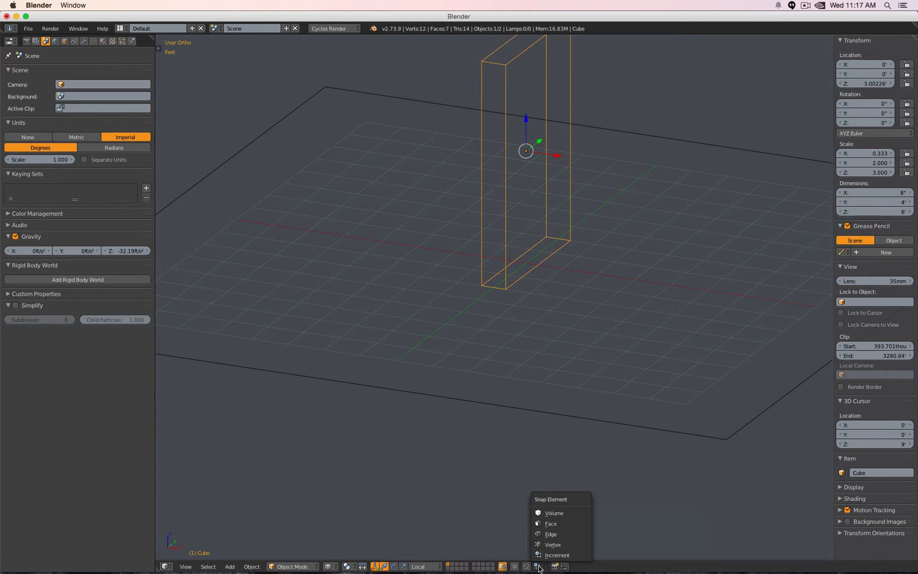
click(553, 534)
key(g)
key(z)
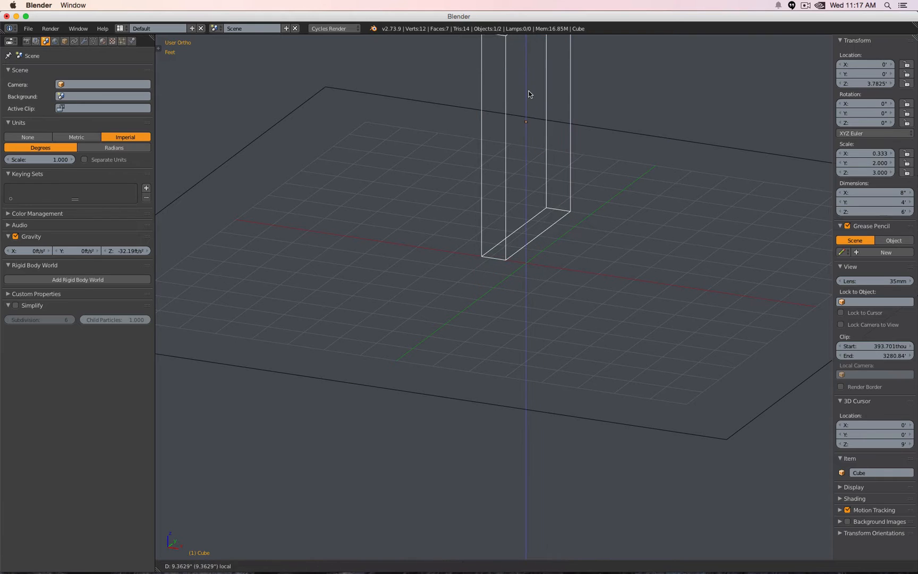
click(530, 92)
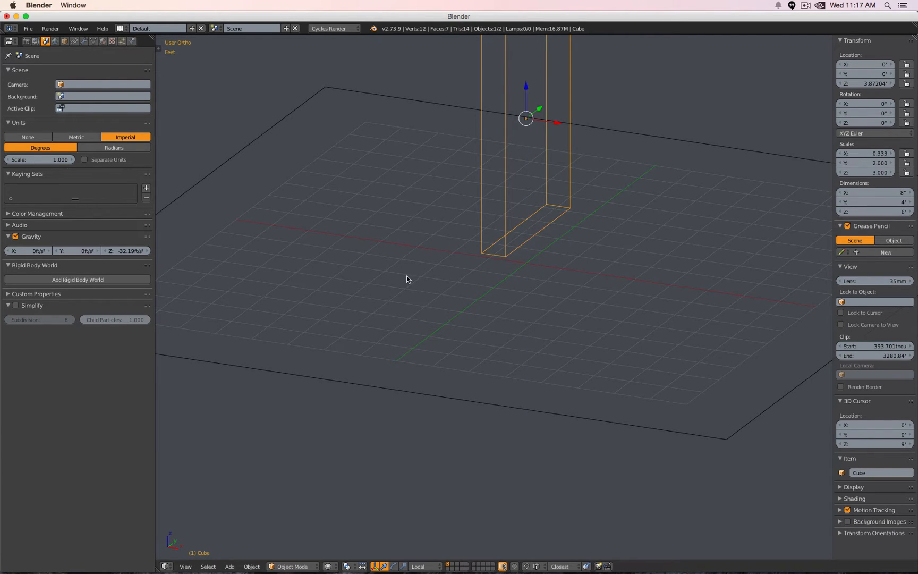
- Lower the cube along Z with snapping to the plane's near edge, placing it at Z 3 ft
key(g)
key(z)
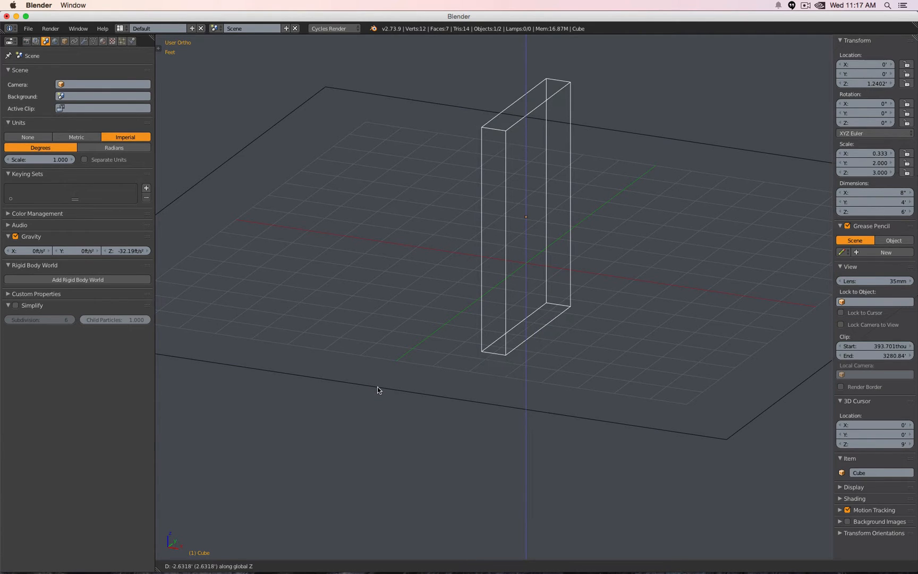
key(ctrl)
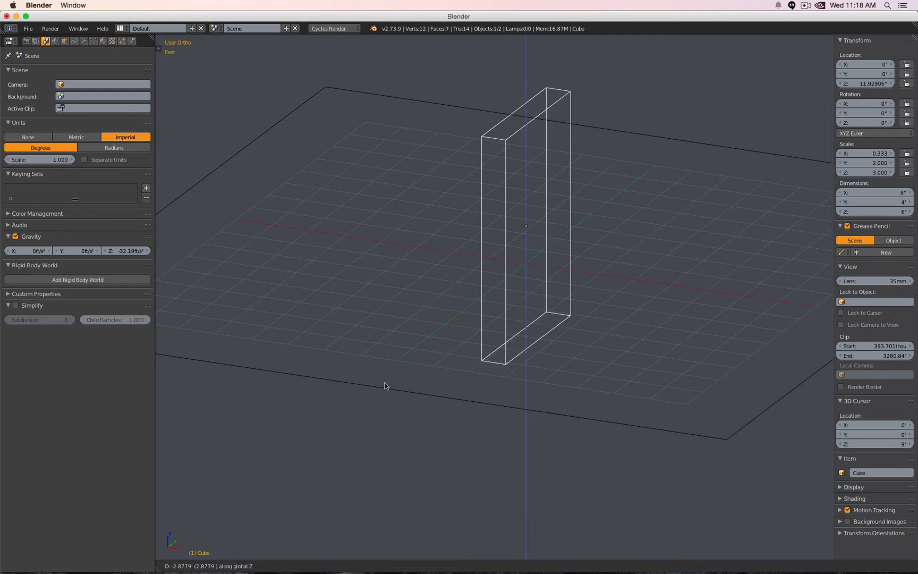
key(ctrl)
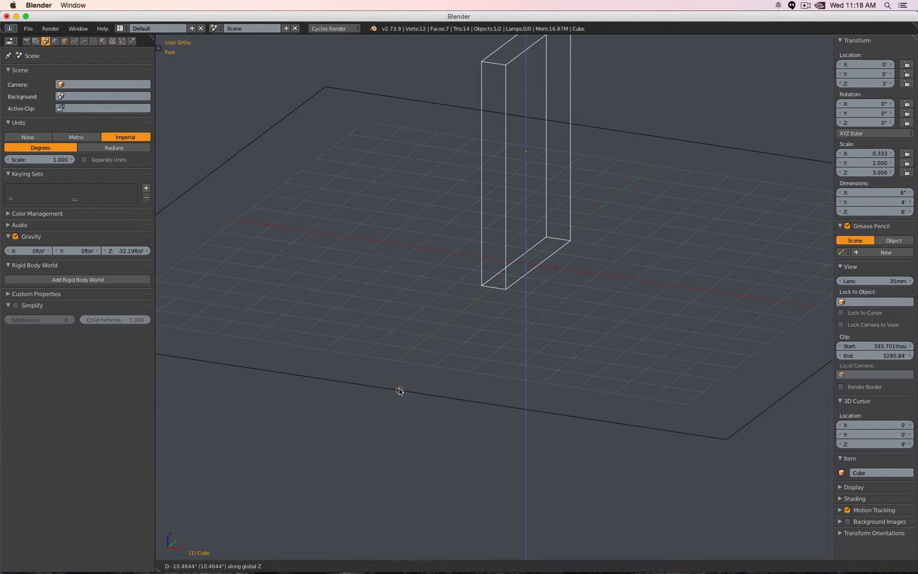
key(ctrl)
click(389, 388)
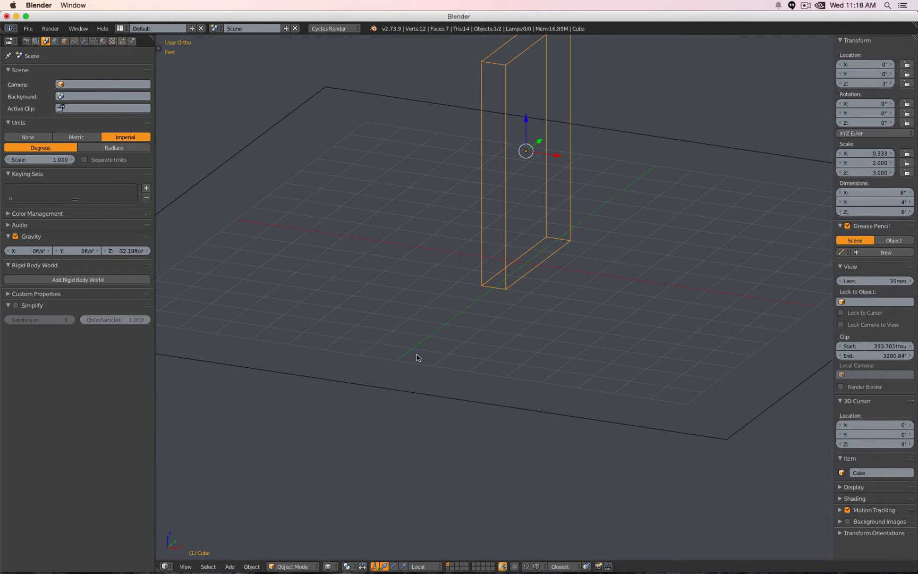
- In front view, raise the cube along Z to about 3.28 ft and try to move it back down to the plane
key(KP_1)
scroll(482, 271, up, 10)
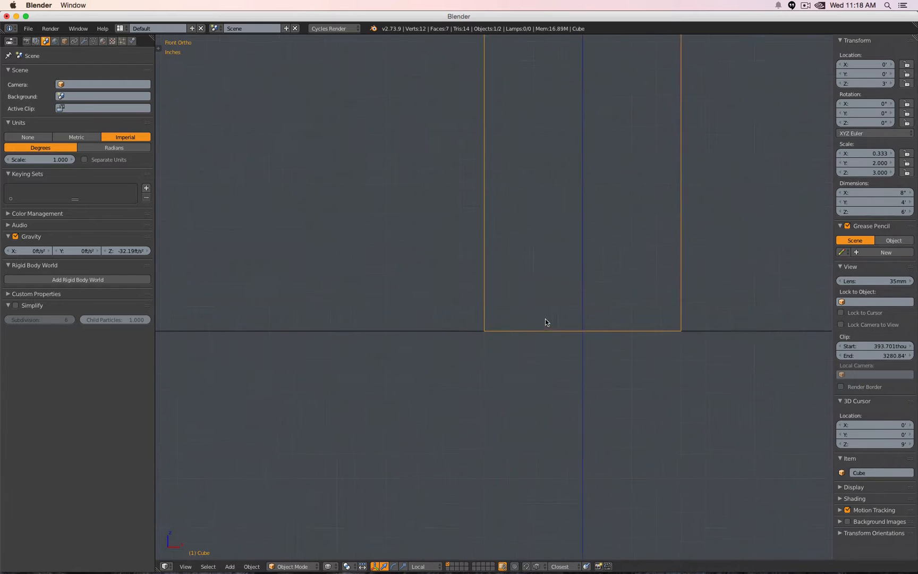
key(g)
key(z)
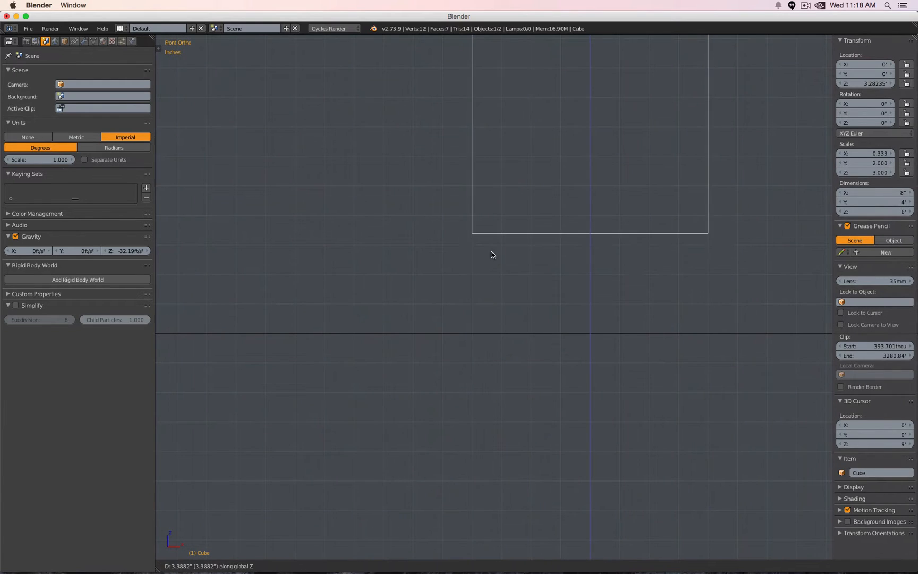
click(388, 209)
key(g)
key(z)
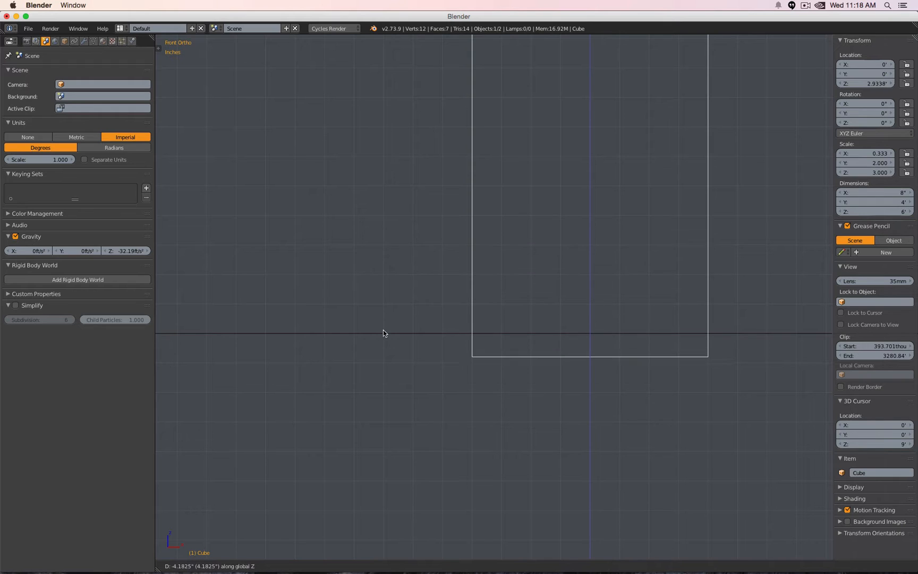
right_click(426, 330)
- Switch to perspective view and lower the cube along Z, snapping it to the plane's edge at Z 3 ft
key(KP_5)
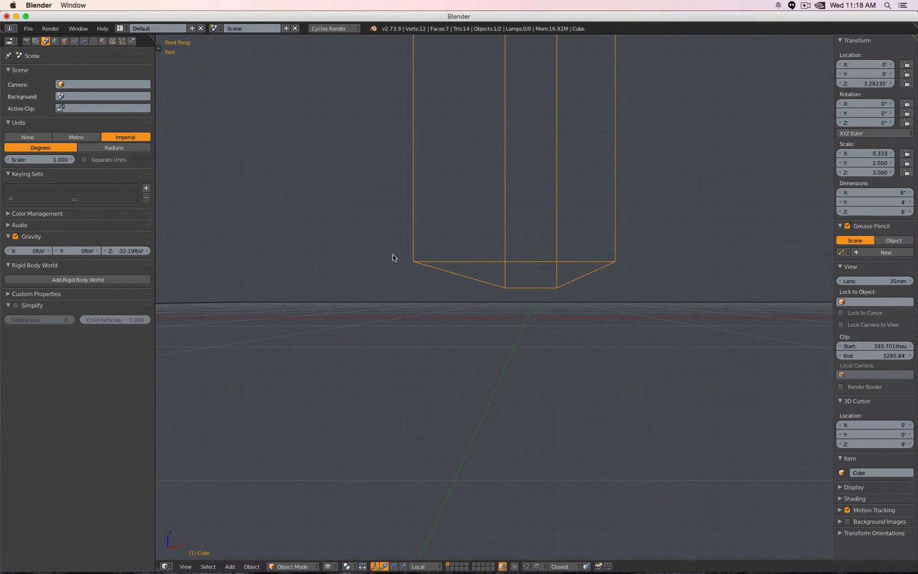
key(g)
key(z)
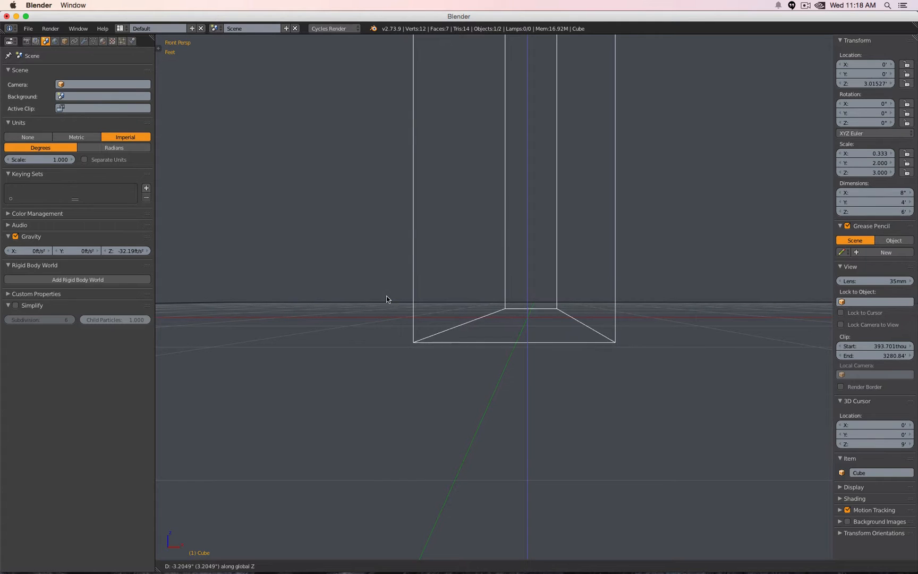
click(386, 303)
scroll(386, 298, down, 3)
middle_drag(390, 283, 510, 336)
scroll(377, 294, down, 4)
scroll(525, 262, up, 2)
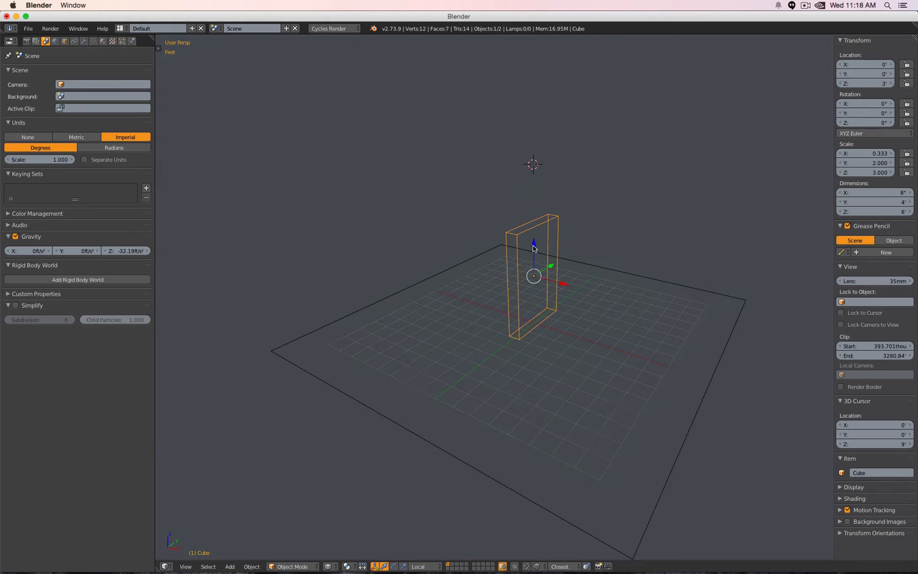
- Raise the cube along Z and lower it again with snapping to the plane's edge, placing it at Z 3 ft
drag(533, 245, 535, 145)
key(g)
key(z)
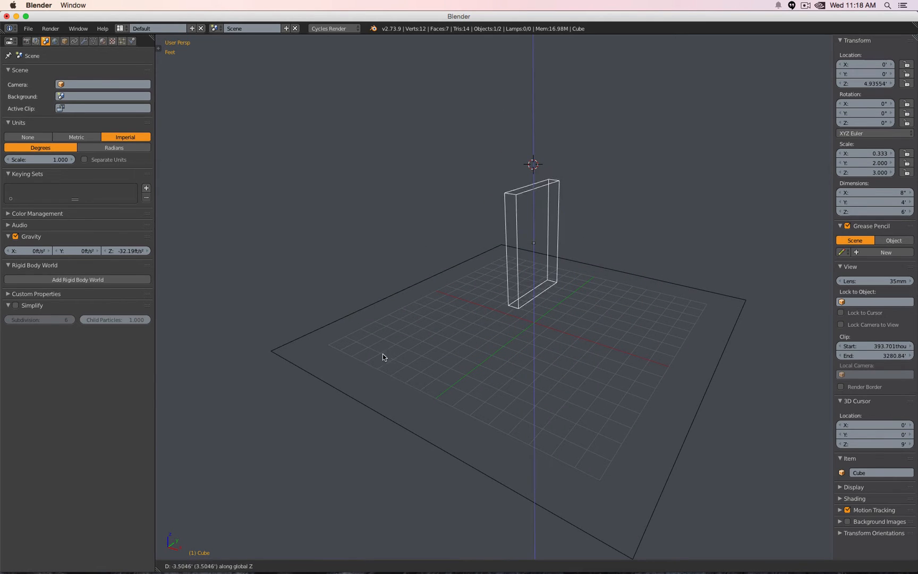
click(365, 406)
- In front orthographic view, examine closely where the cube's base meets the ground plane
key(KP_1)
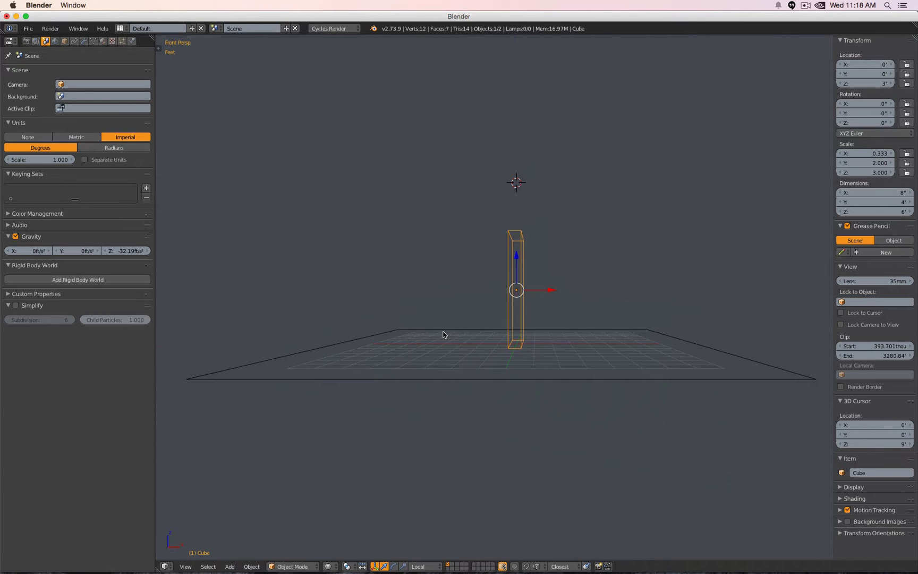
scroll(491, 362, up, 12)
scroll(638, 342, down, 6)
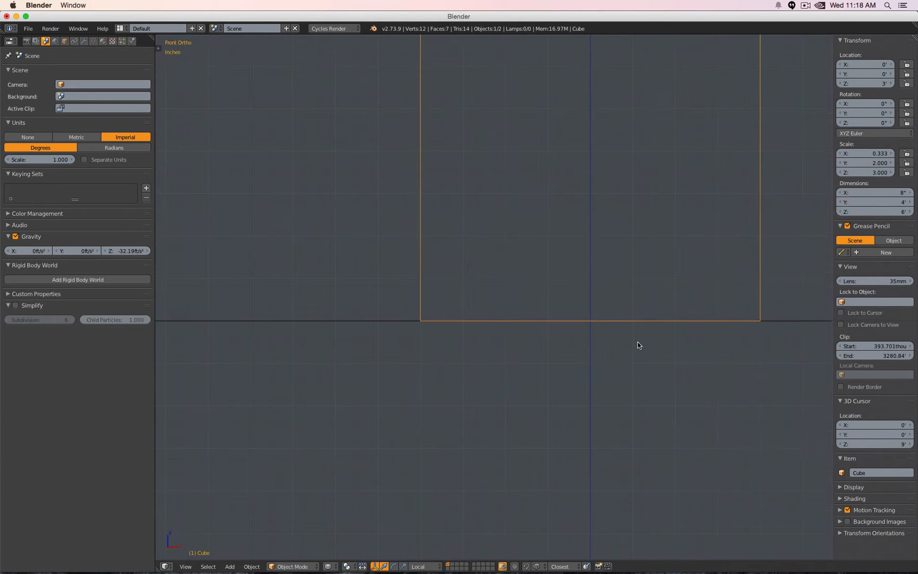
scroll(635, 342, down, 2)
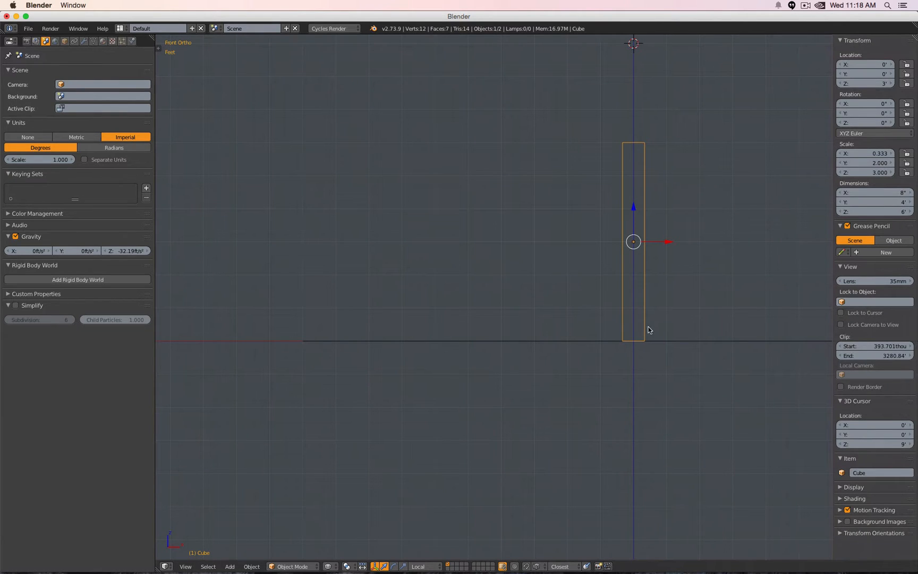
mouse_move(659, 324)
middle_down()
mouse_move(631, 344)
mouse_move(641, 329)
mouse_move(504, 325)
middle_up()
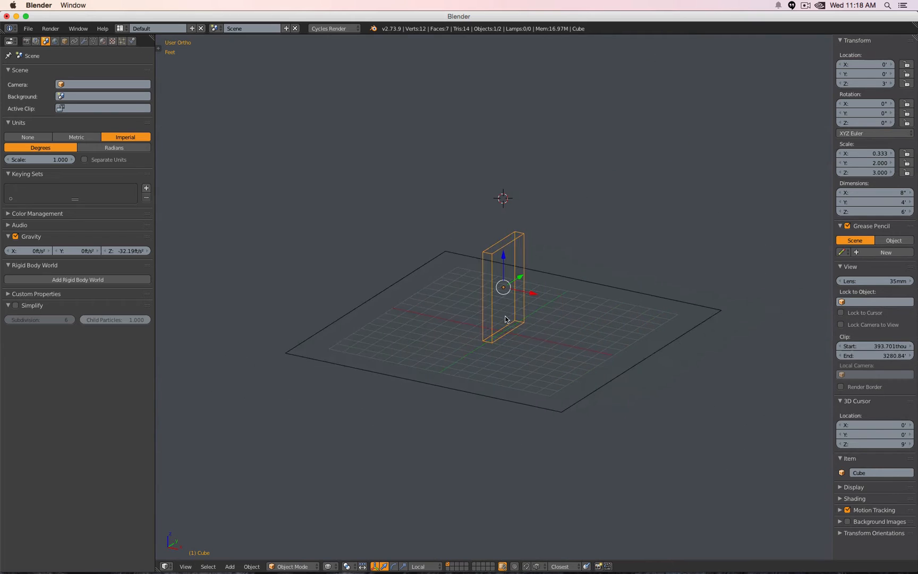
- Switch the viewport to solid shading and orbit to an angled orthographic view of the cube on the plane
key(z)
key(KP_1)
key(KP_3)
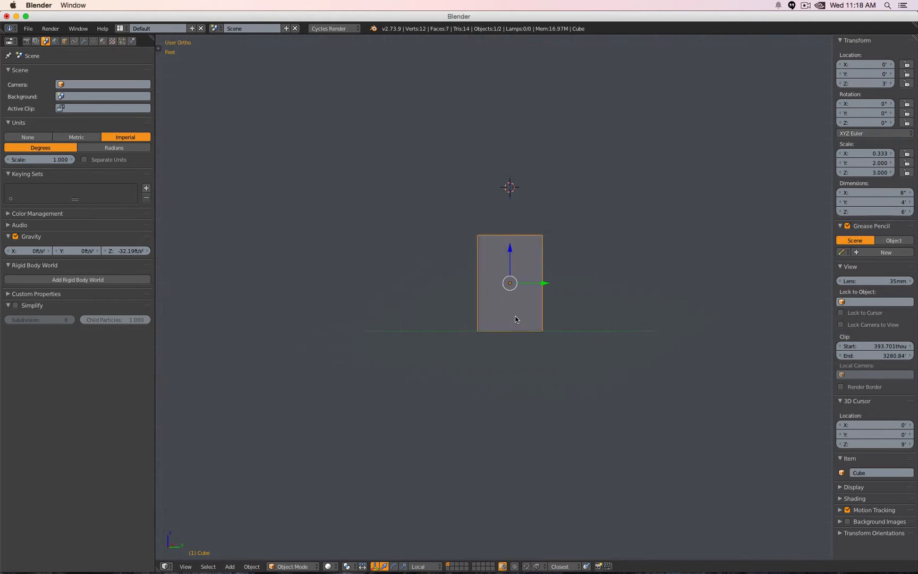
key(KP_1)
key(KP_8)
key(KP_8)
key(KP_4)
key(KP_4)
key(KP_4)
key(KP_4)
key(KP_4)
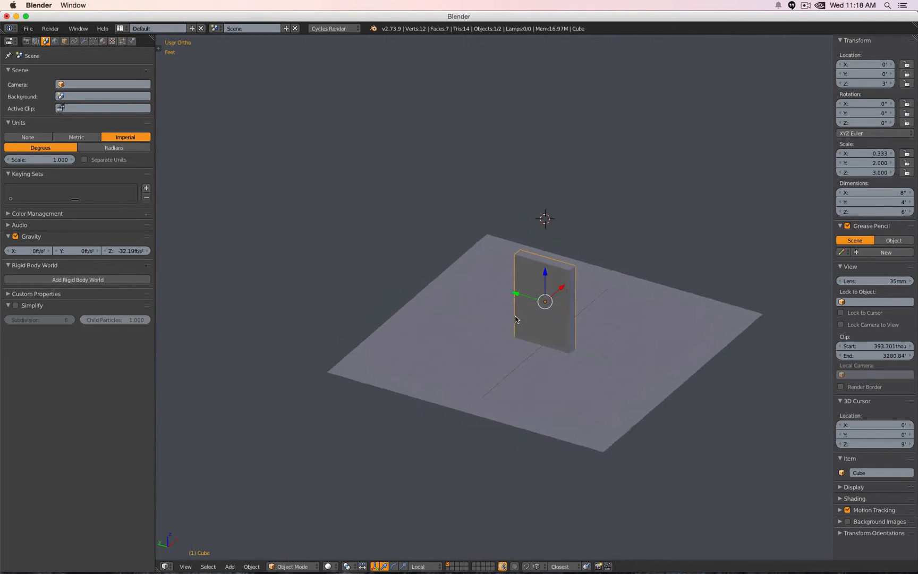
key(KP_6)
key(KP_6)
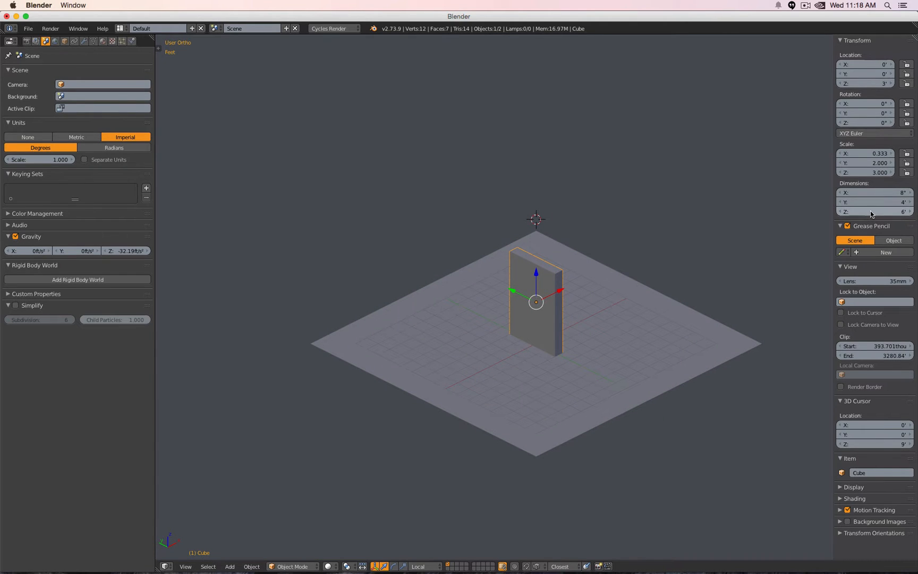
- Set the cube's Z dimension to 4 ft and lower it along Z with snapping onto the plane, at Z 2 ft
click(866, 210)
text(4)
key(Return)
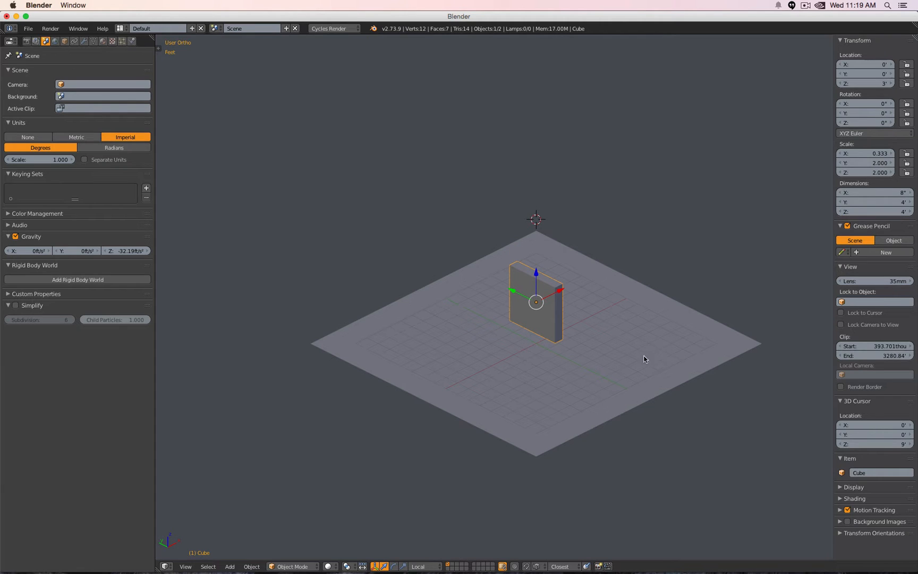
key(g)
key(z)
ctrl+click(650, 395)
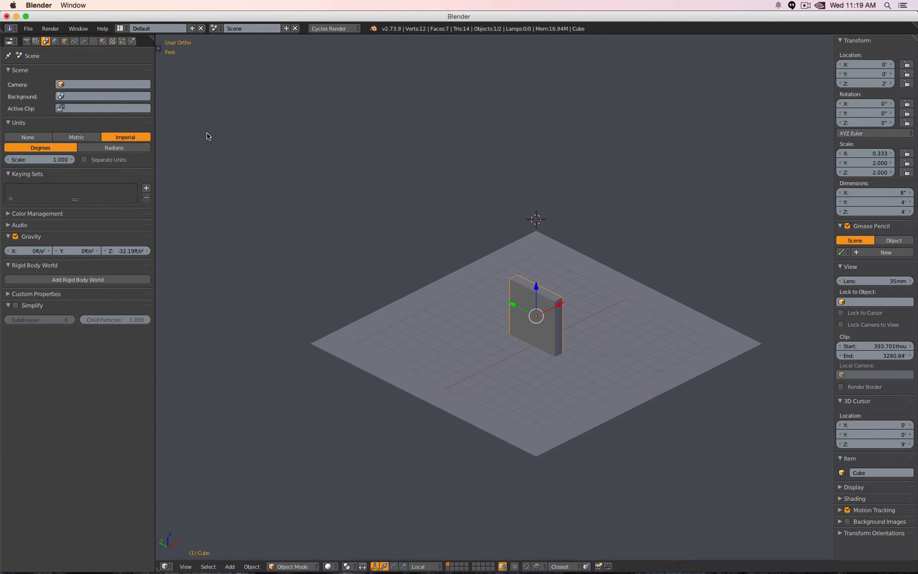
- Add a point lamp at the 3D cursor and move it along X to about -9.38 ft
click(230, 566)
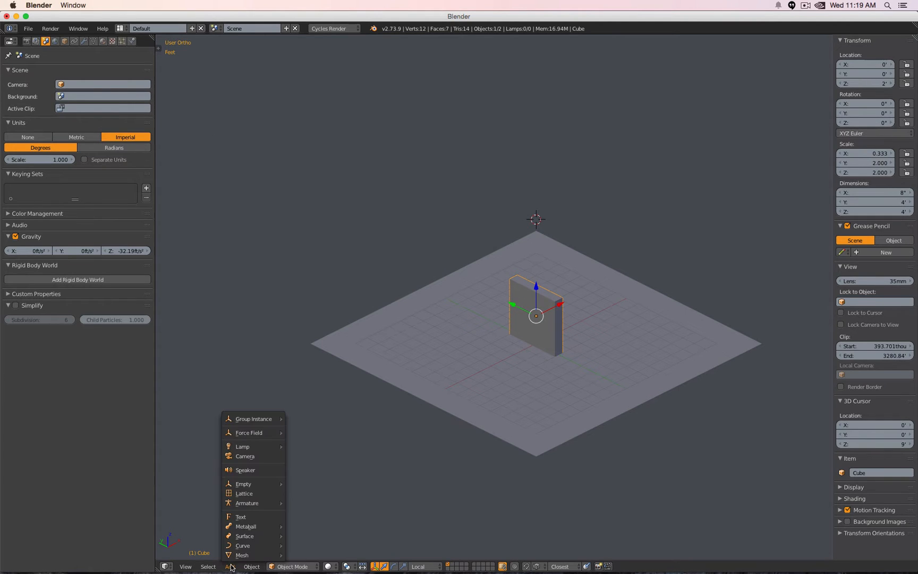
mouse_move(264, 447)
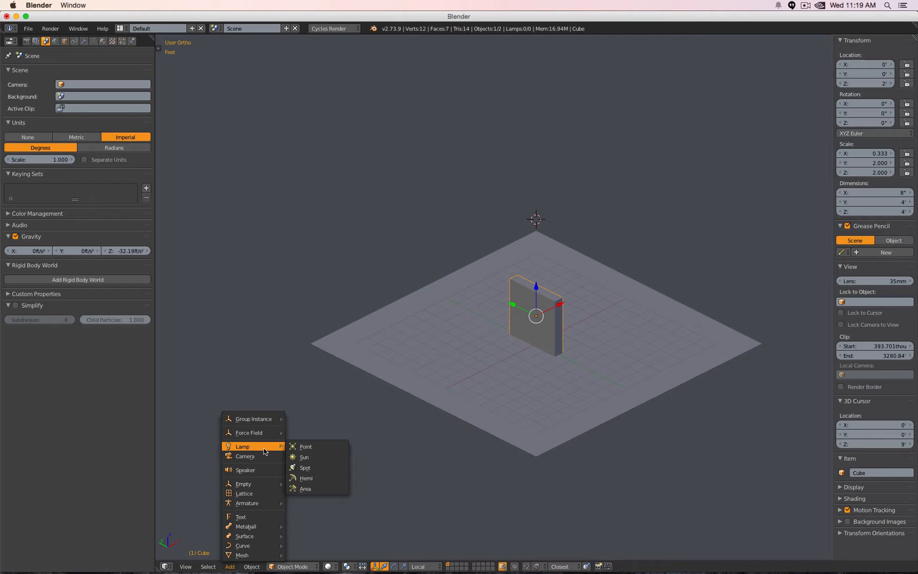
click(322, 449)
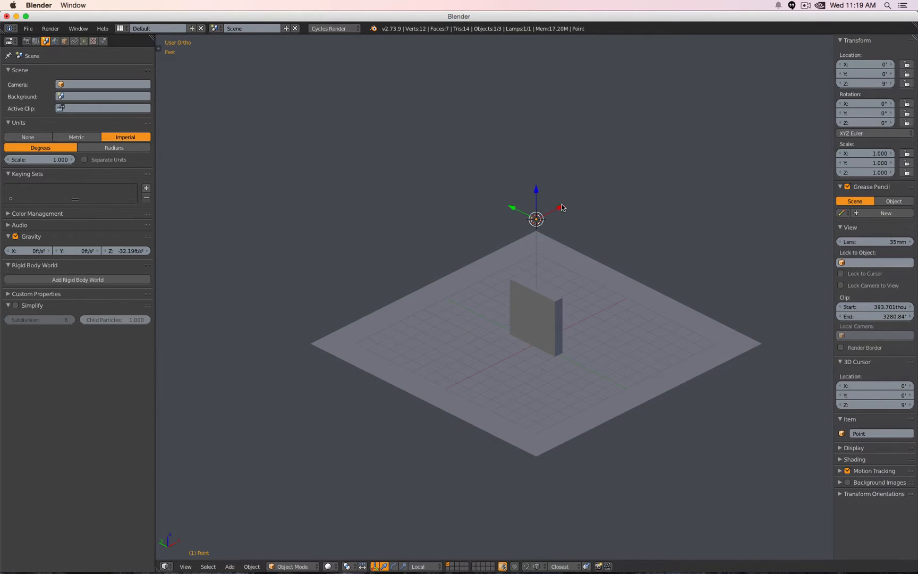
key(g)
key(x)
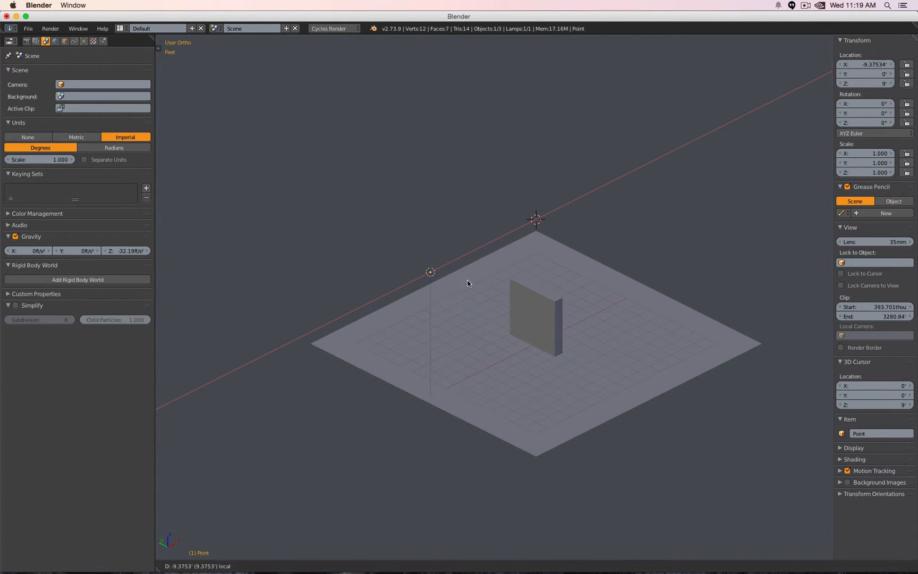
click(535, 284)
shift+middle_drag(578, 329, 539, 338)
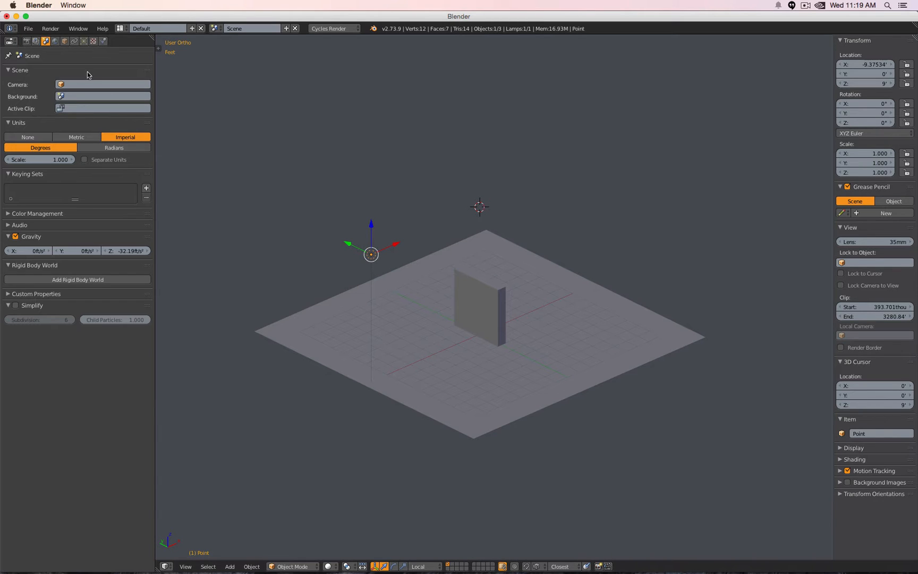
- Show the point lamp's data properties and enable Multiple Importance for it
click(8, 42)
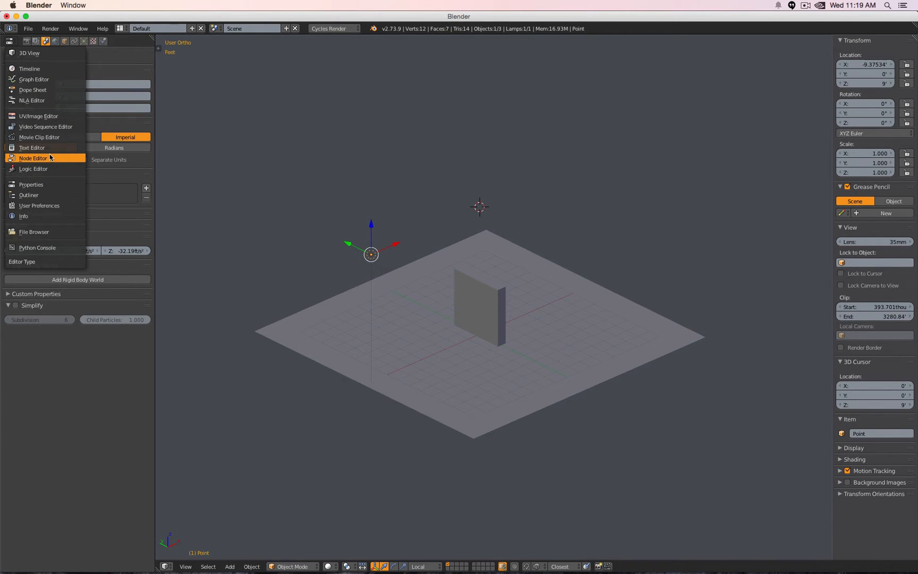
click(50, 187)
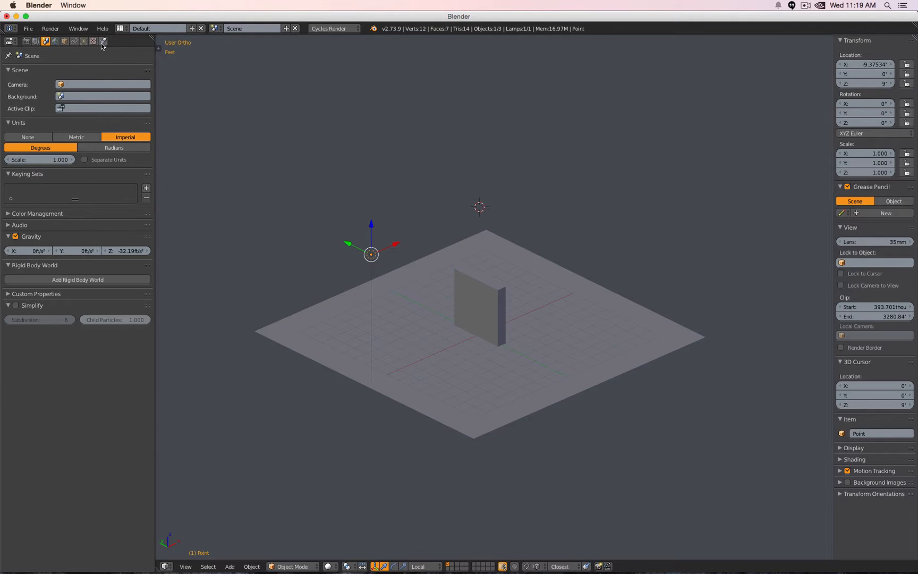
right_click(465, 282)
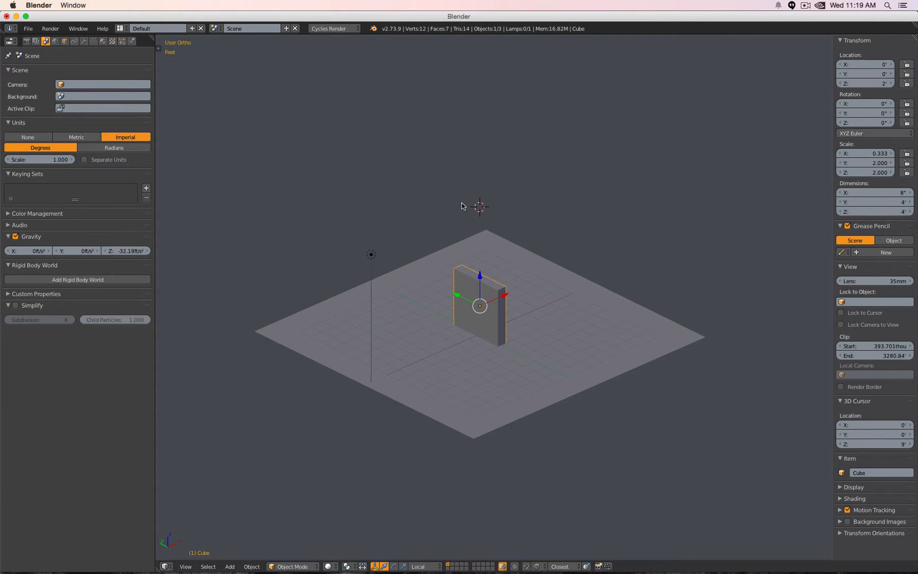
right_click(372, 255)
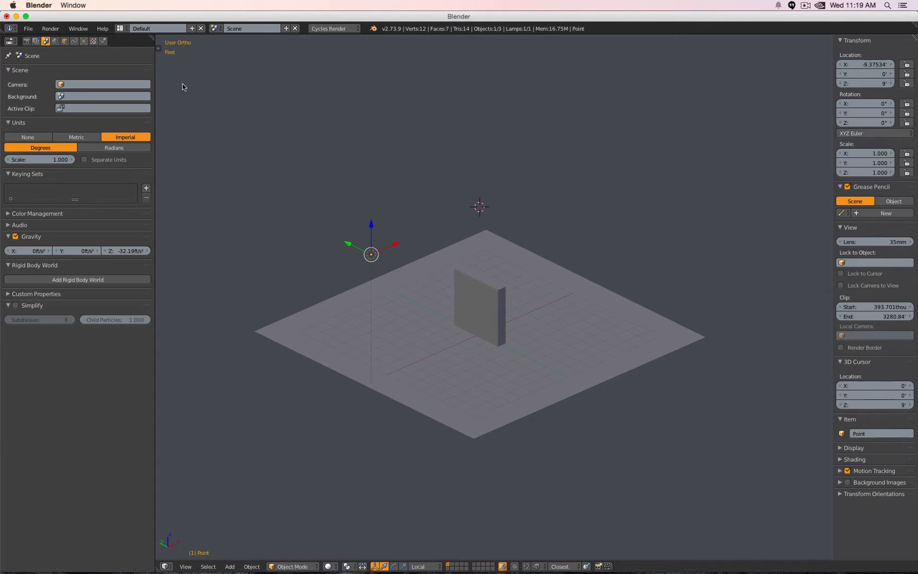
click(83, 41)
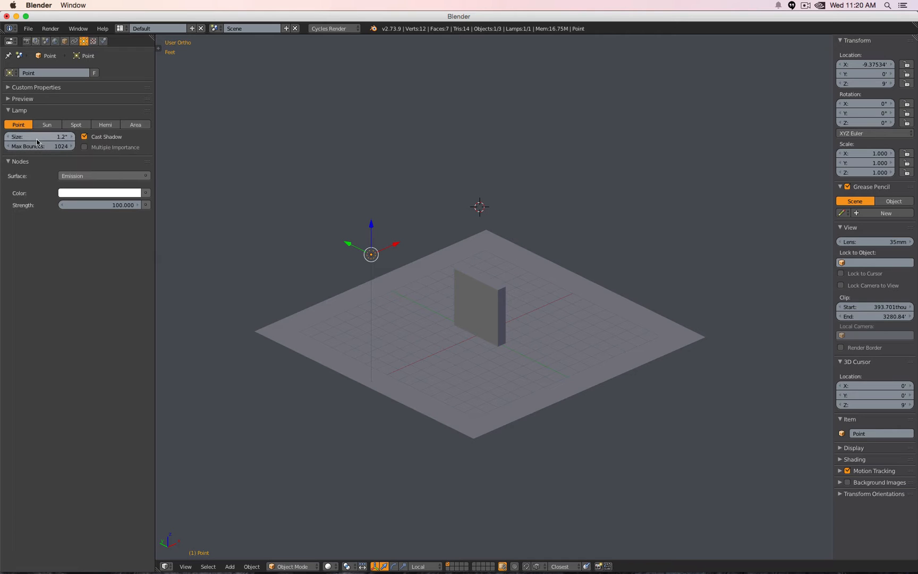
click(84, 148)
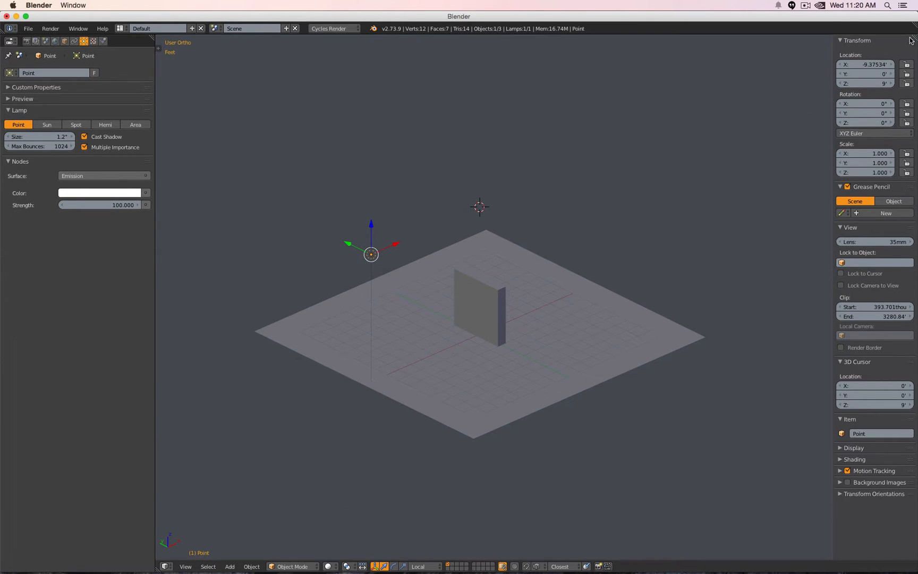
- Split the 3D view into upper and lower areas, set the lower one to front view, and divide it into two side-by-side views
drag(913, 38, 840, 286)
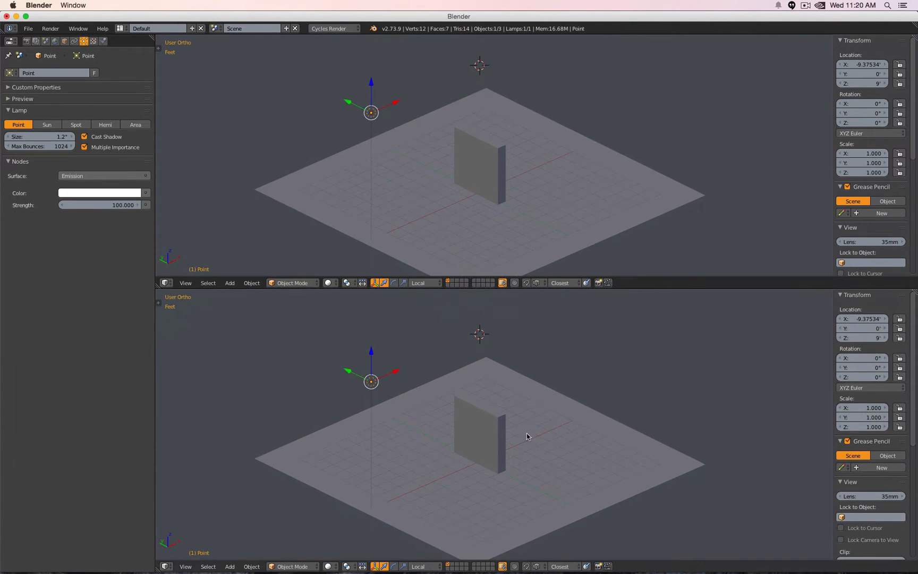
key(KP_1)
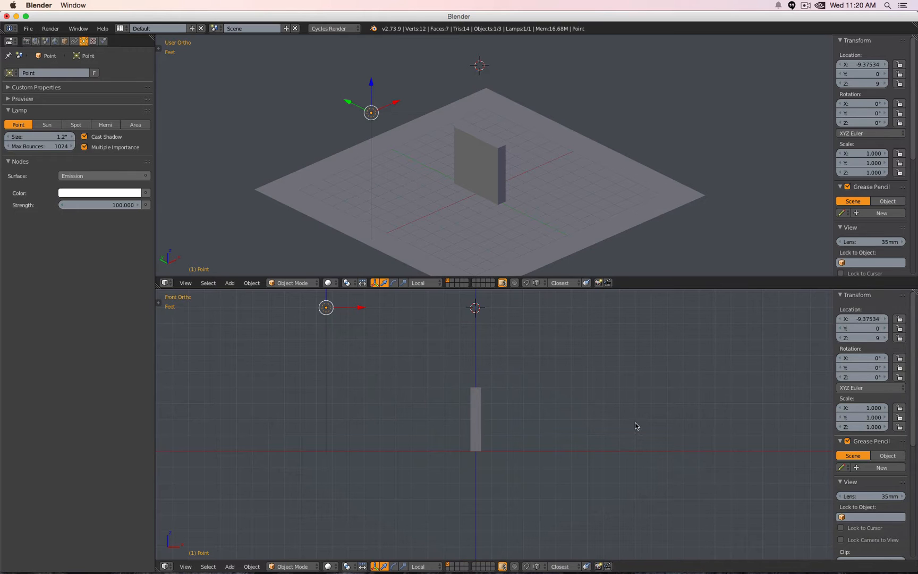
drag(914, 292, 513, 382)
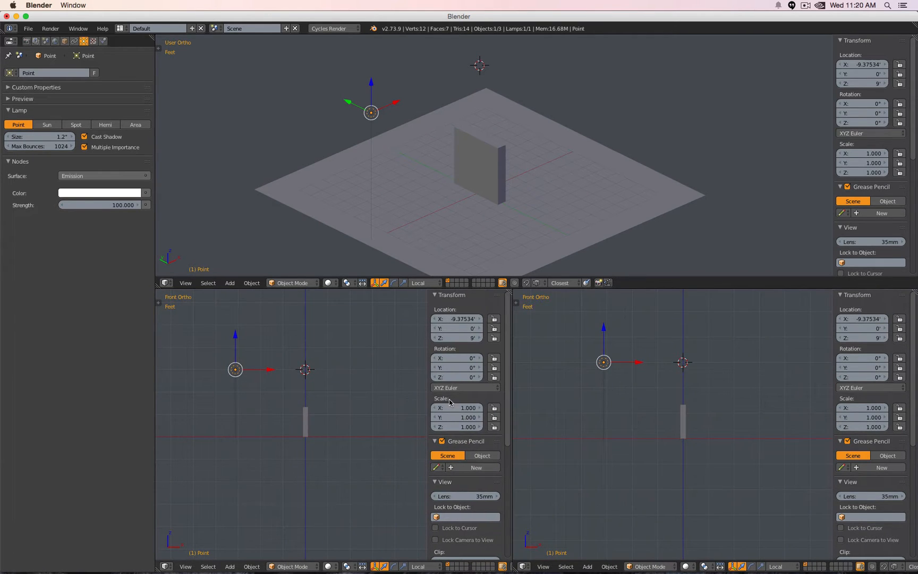
- Hide the sidebars in both front views and change the second one to top view
key(n)
key(t)
key(t)
key(n)
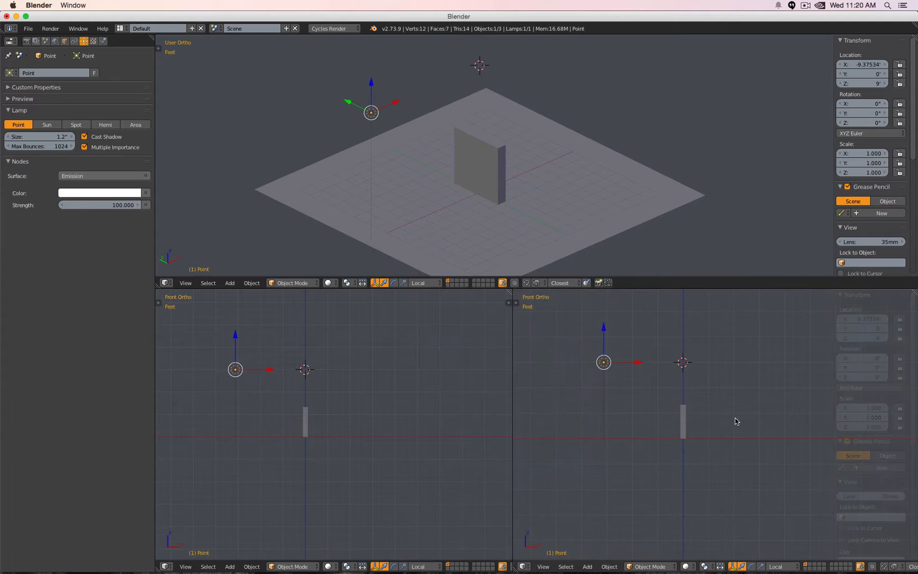
key(KP_7)
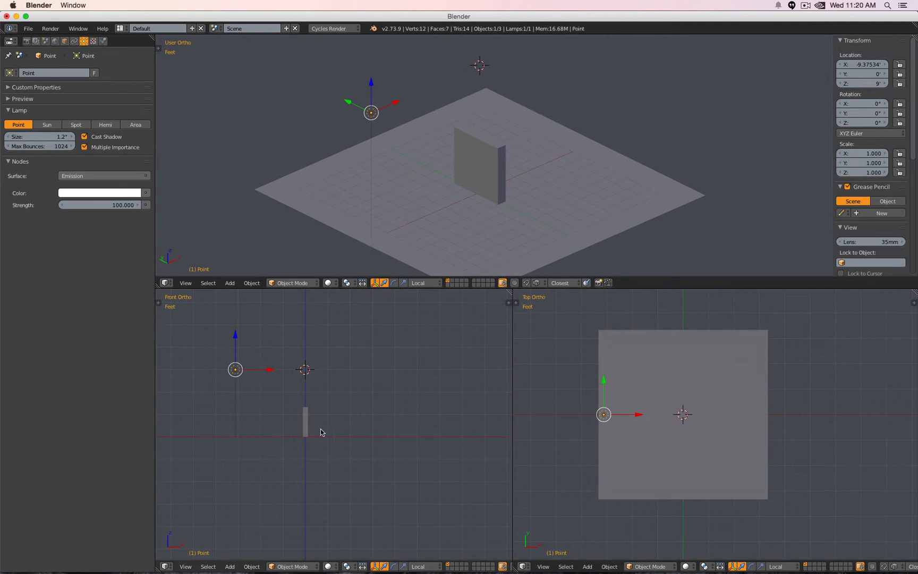
- Frame the objects in the front and top views and set both views to wireframe shading
shift+middle_drag(277, 406, 336, 434)
scroll(342, 437, up, 3)
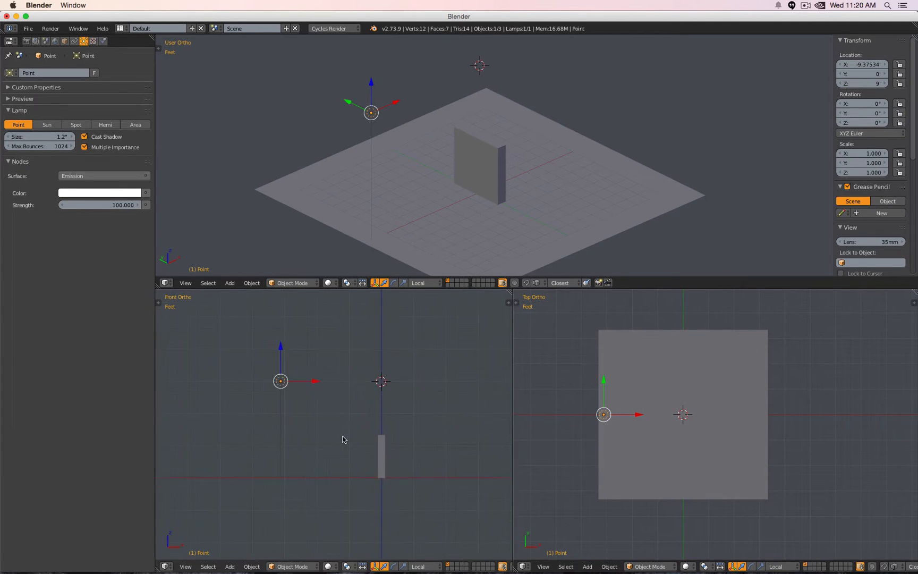
scroll(647, 459, up, 1)
shift+middle_drag(649, 454, 659, 464)
key(z)
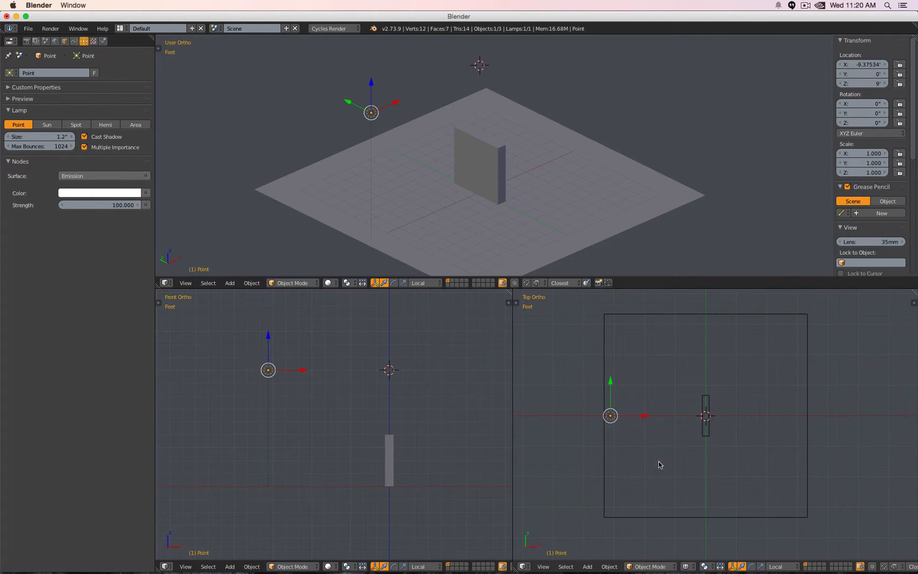
key(z)
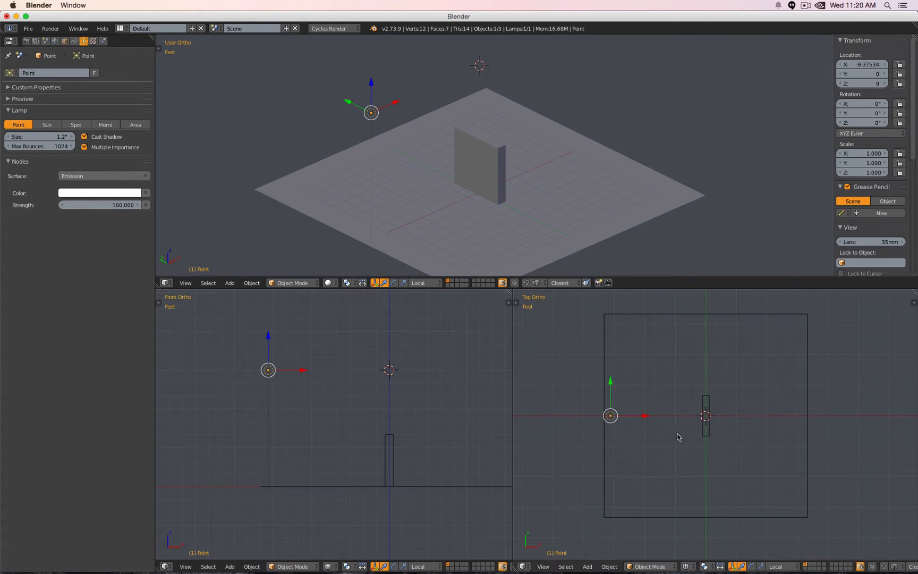
- Hide the sidebar in the angled user view and set its viewport shading to Rendered
scroll(476, 163, down, 2)
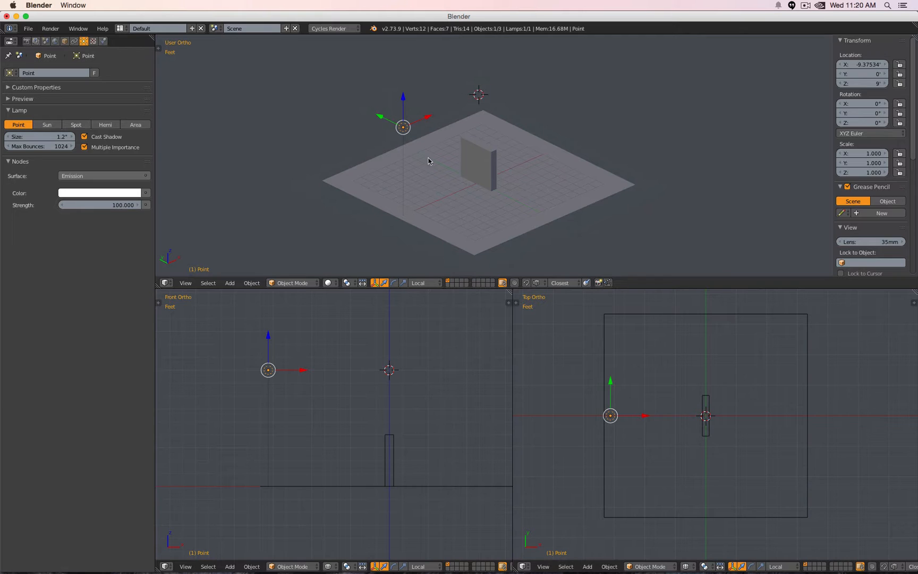
key(n)
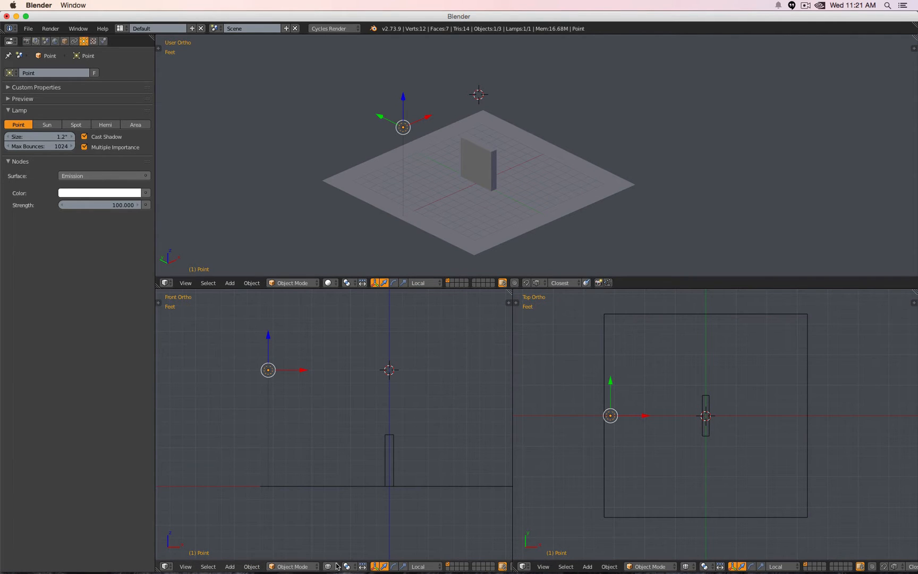
click(393, 567)
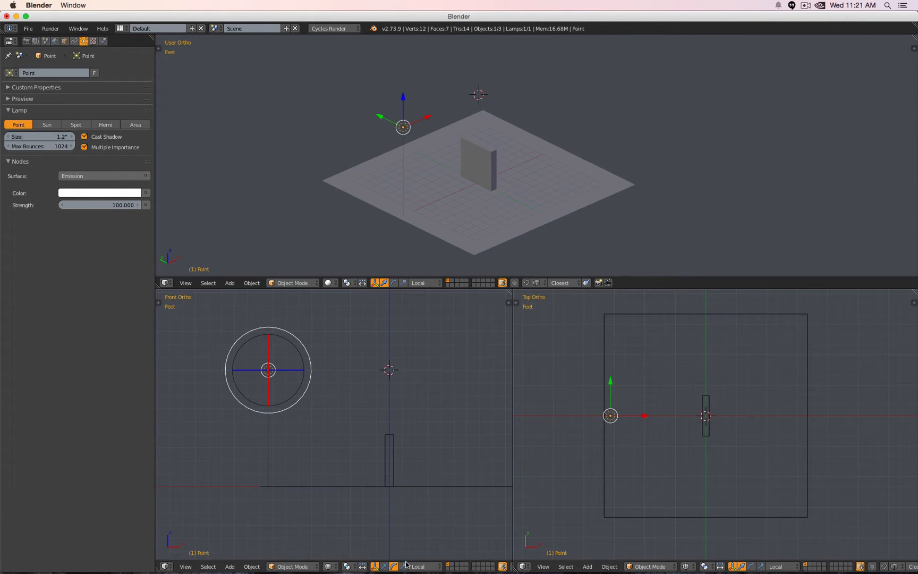
click(384, 566)
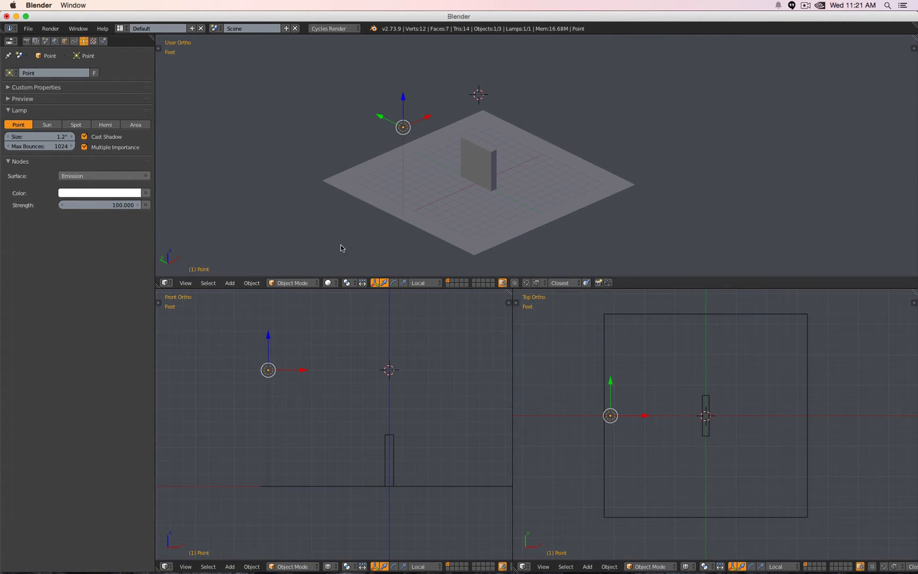
click(328, 285)
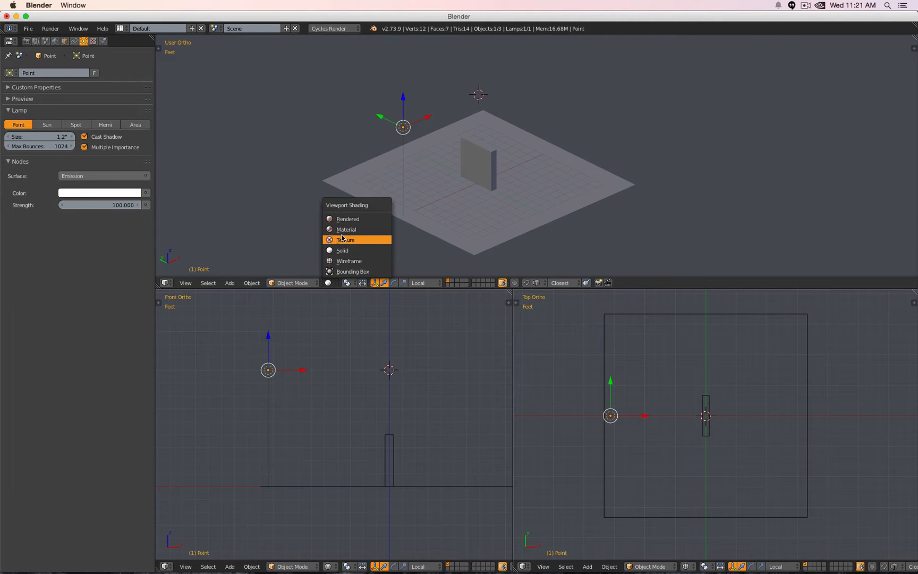
click(362, 219)
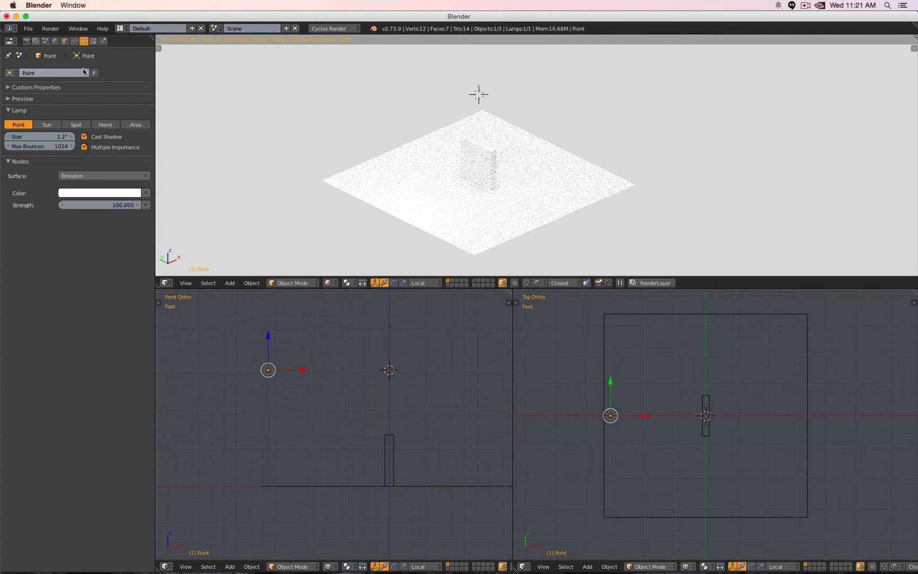
- Set the world background's strength to 0
click(55, 41)
click(87, 209)
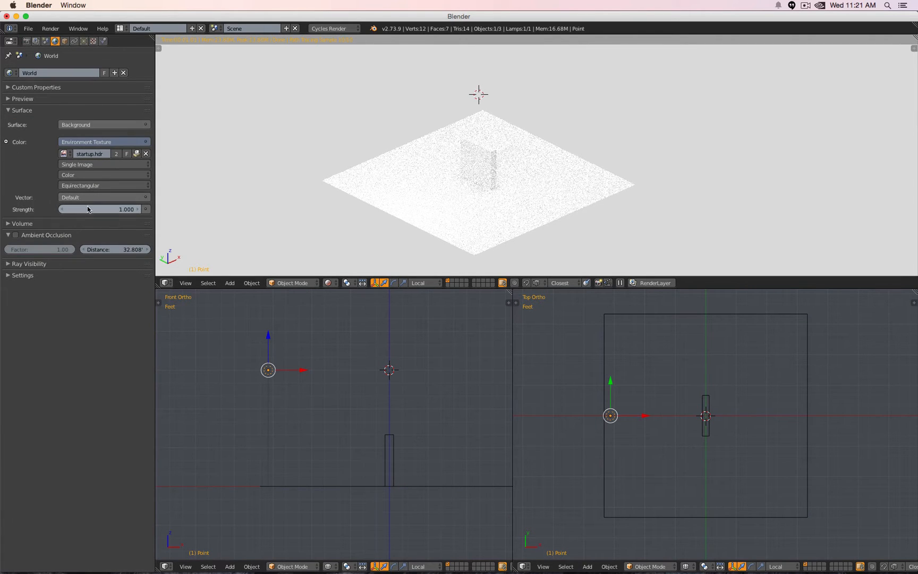
text(0)
key(Return)
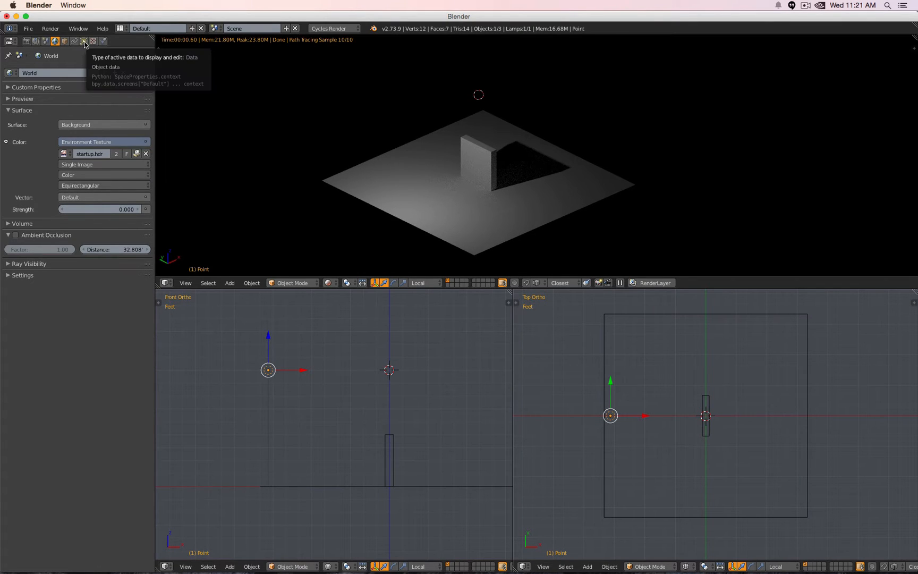
- Move the point lamp around in the front and top views, placing it close beside the wall near its upper edge
click(84, 42)
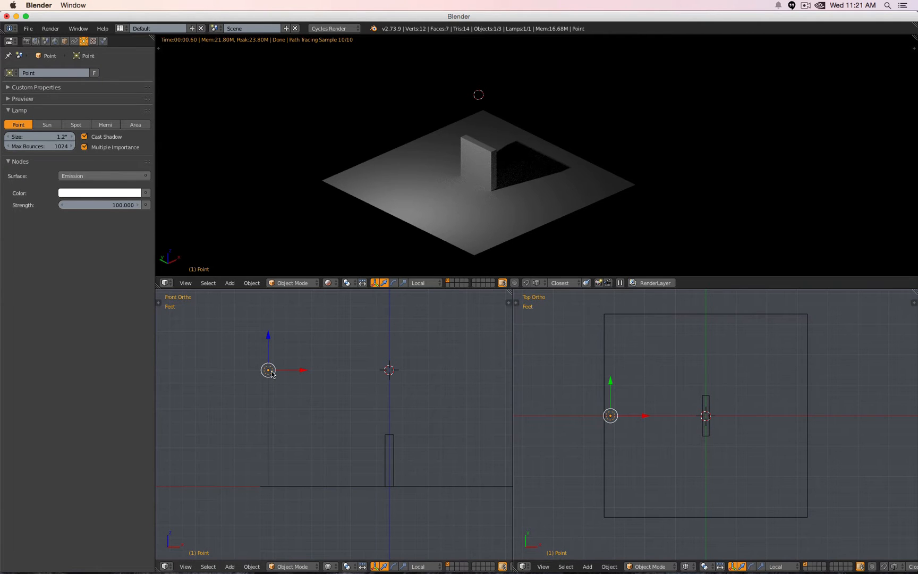
key(g)
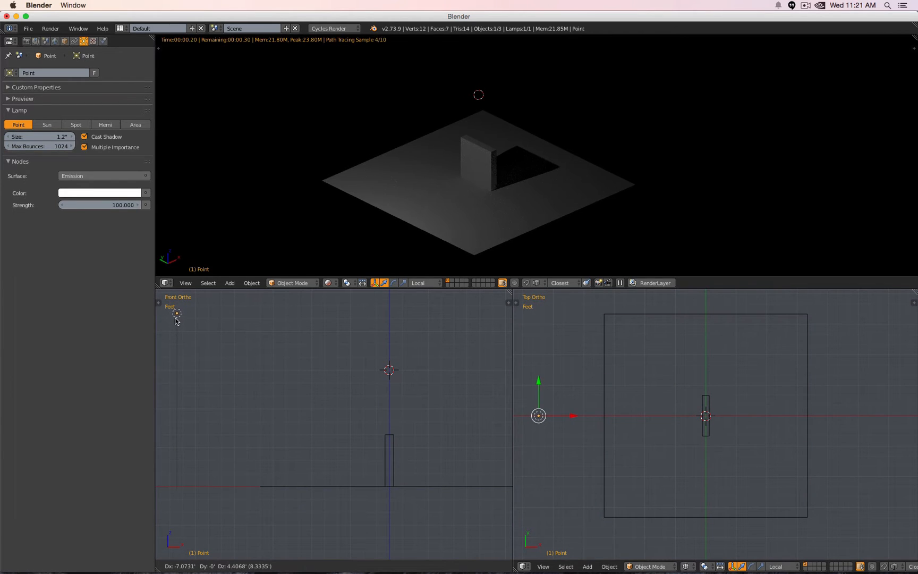
click(219, 353)
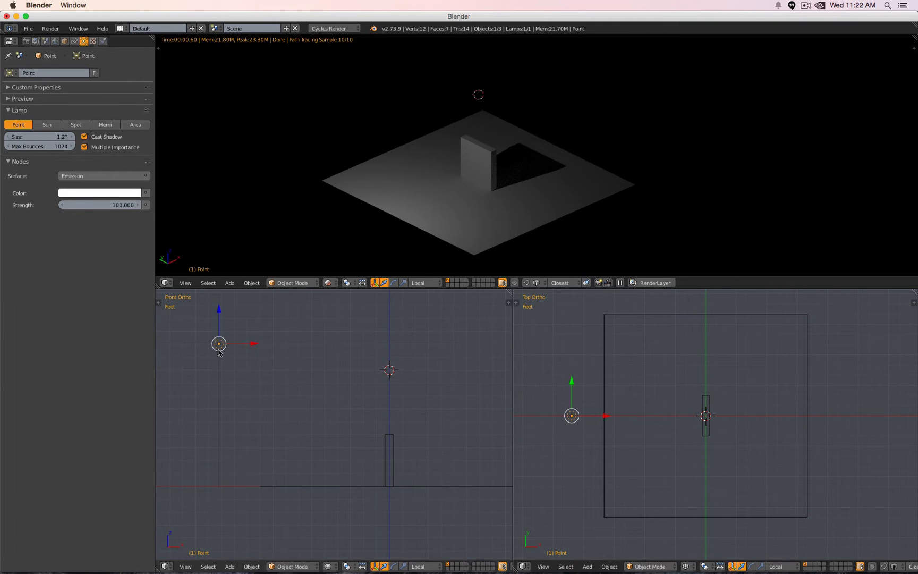
drag(219, 351, 321, 393)
mouse_move(651, 383)
mouse_down()
mouse_move(651, 329)
mouse_move(651, 450)
mouse_move(639, 327)
mouse_move(645, 395)
mouse_move(648, 383)
mouse_up()
drag(327, 392, 373, 451)
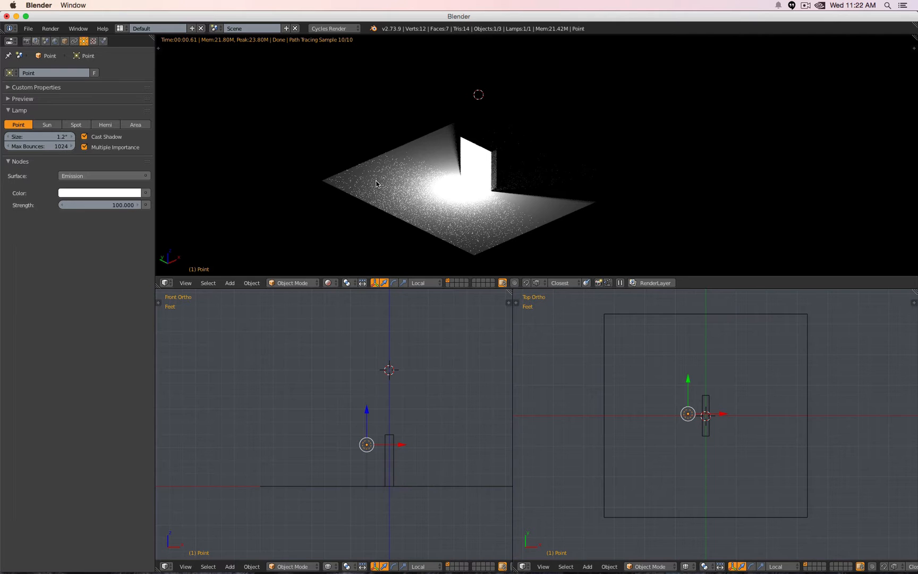
- Try lamp strengths of 50, 10 and 5, and restore the strength to 100
click(101, 205)
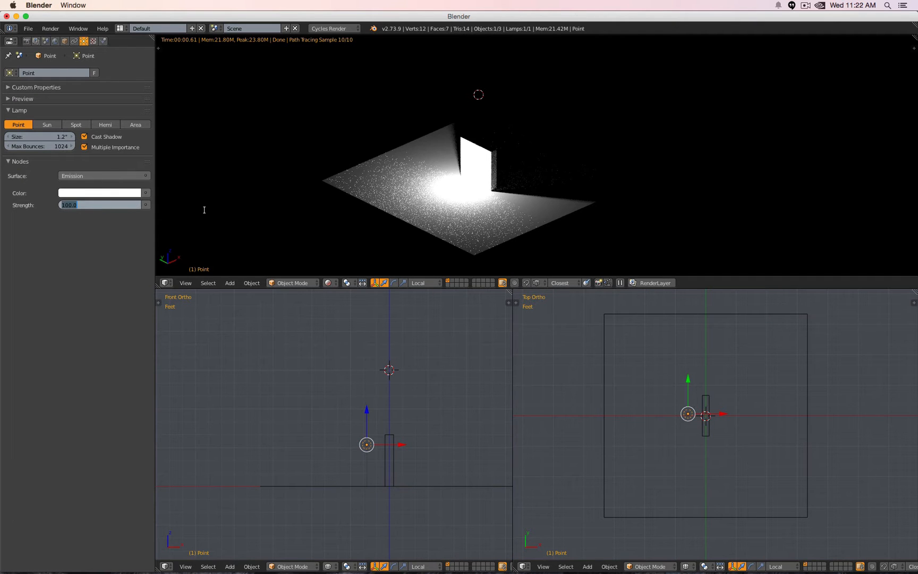
text(50)
key(Return)
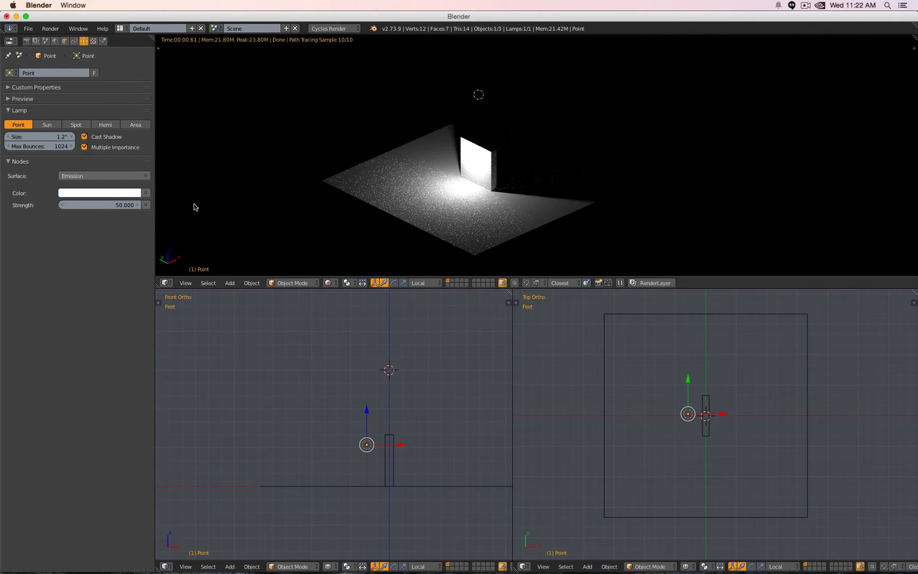
click(102, 205)
text(10)
key(Return)
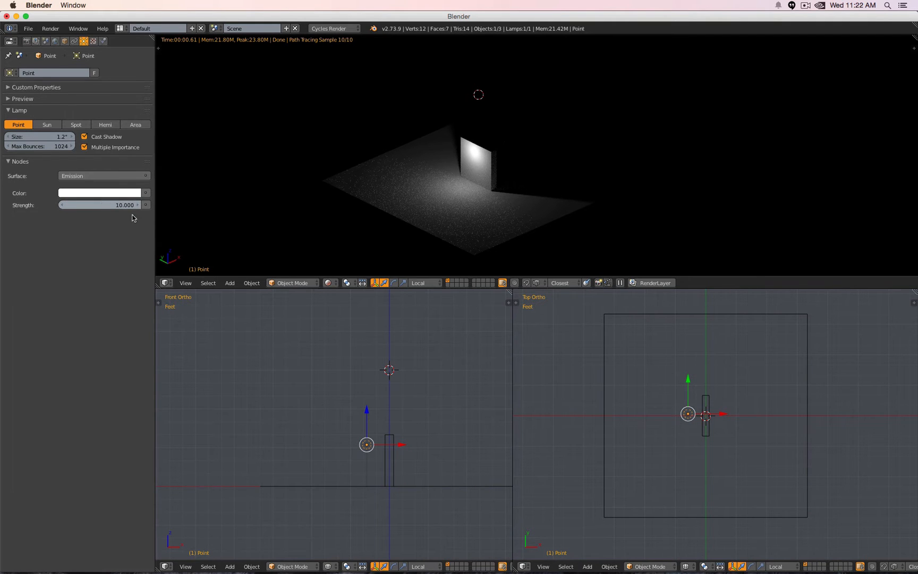
click(108, 206)
text(5)
key(Return)
click(107, 206)
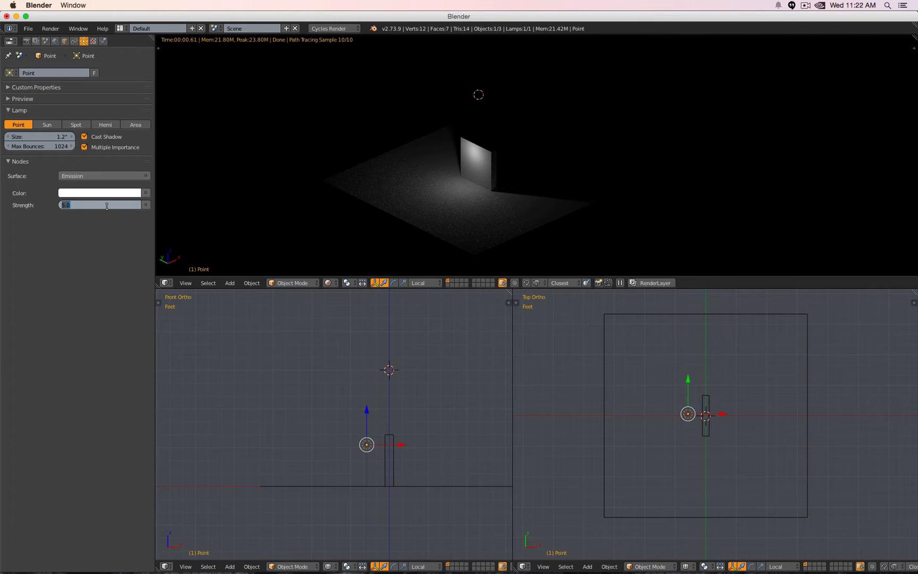
key(Return)
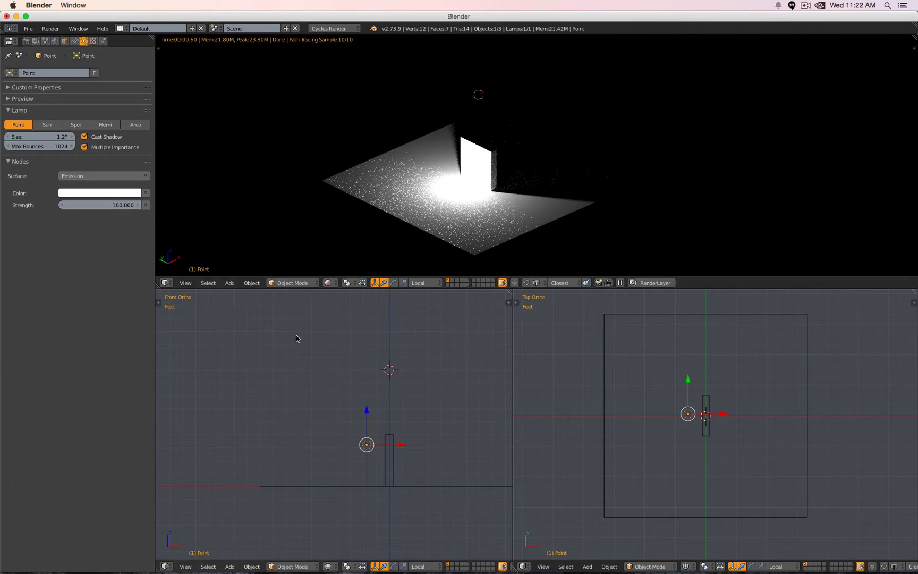
- Move the lamp up and away from the wall in the front view, and open its colour picker without changing the colour
drag(365, 450, 307, 398)
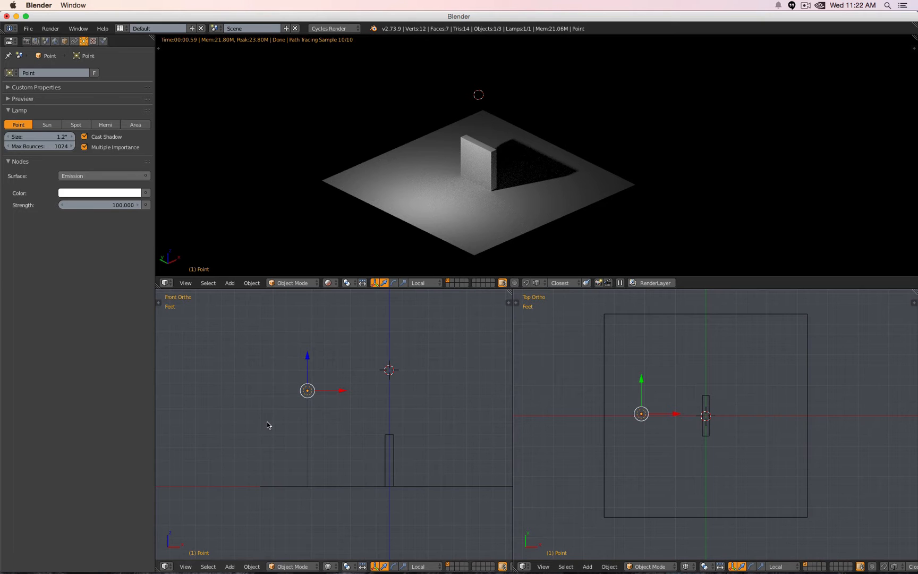
click(114, 192)
drag(120, 123, 99, 90)
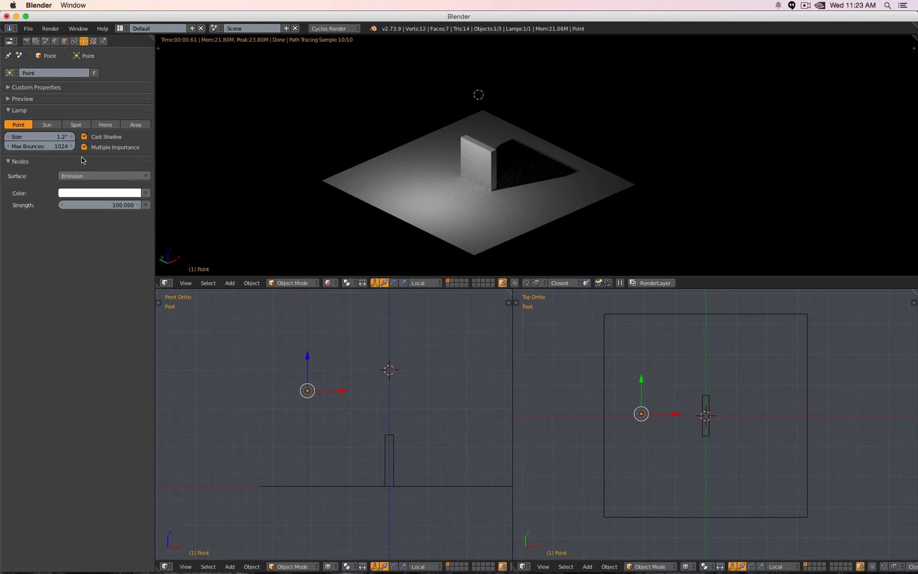
- Compare the rendered shadow edges with the lamp's size set to 0 and to 10 inches
key(BackSpace)
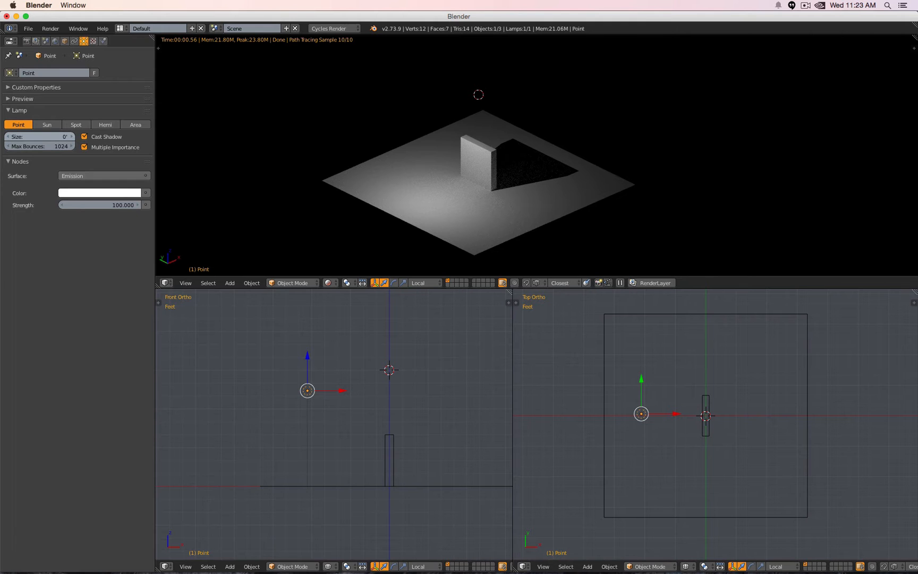
scroll(540, 196, up, 8)
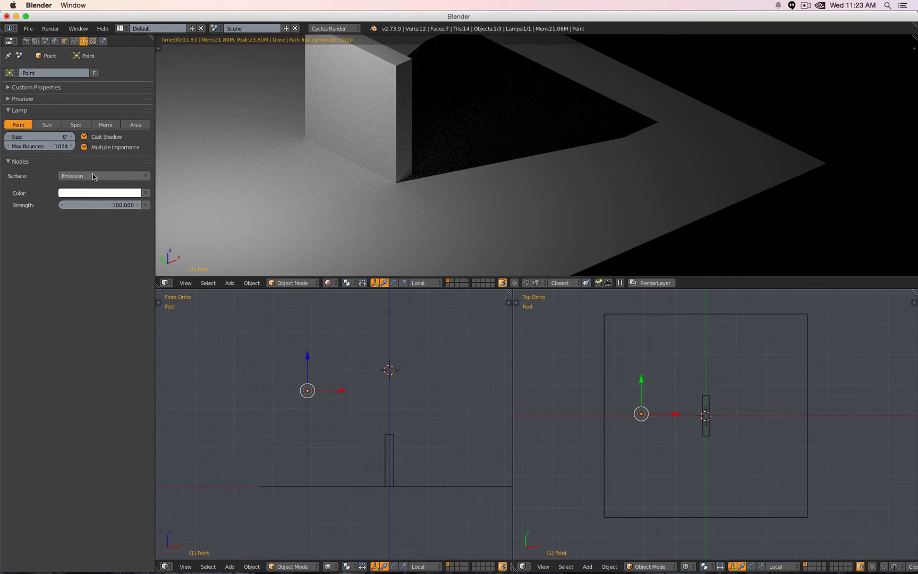
drag(40, 137, 58, 137)
scroll(403, 188, down, 4)
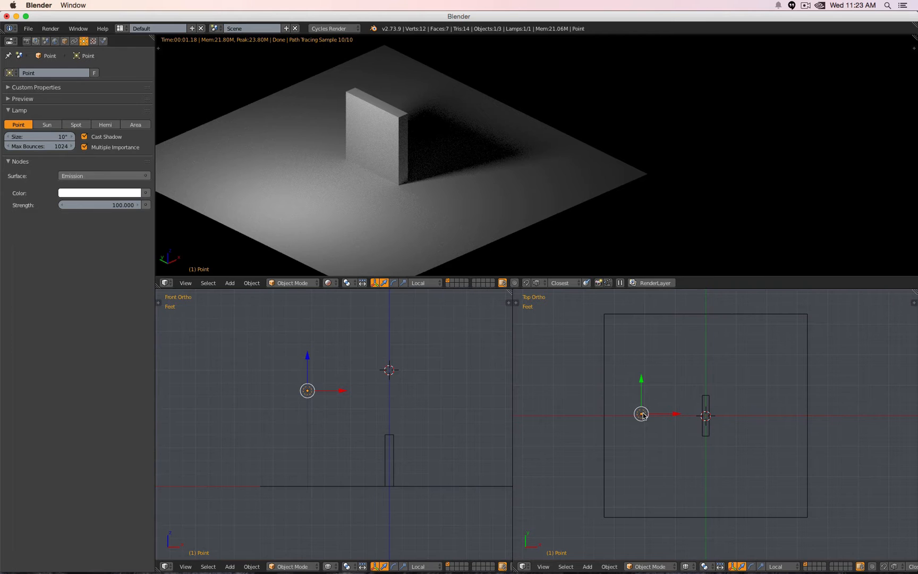
- Start a scene grease pencil layer and draw a black triangle in the top view from the lamp's centre past both wall corners
scroll(693, 422, up, 6)
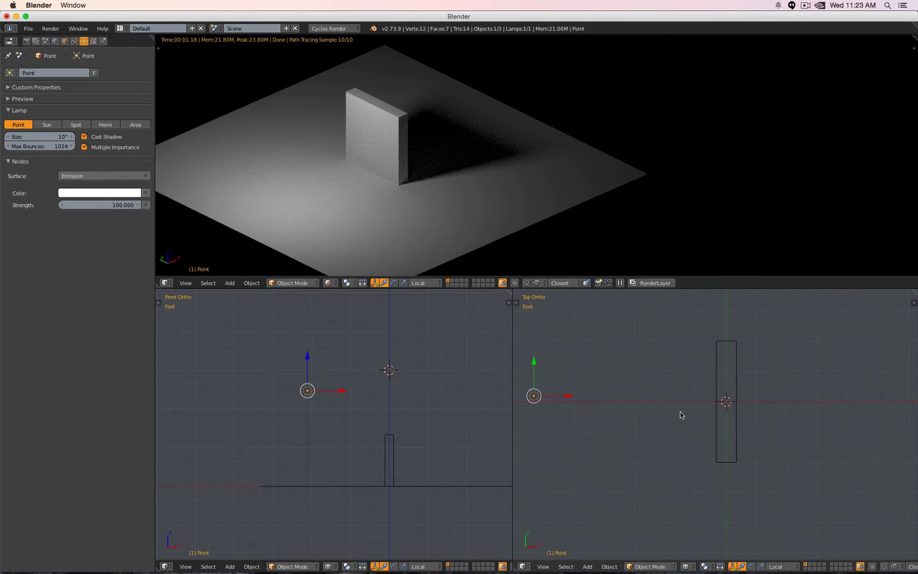
key(n)
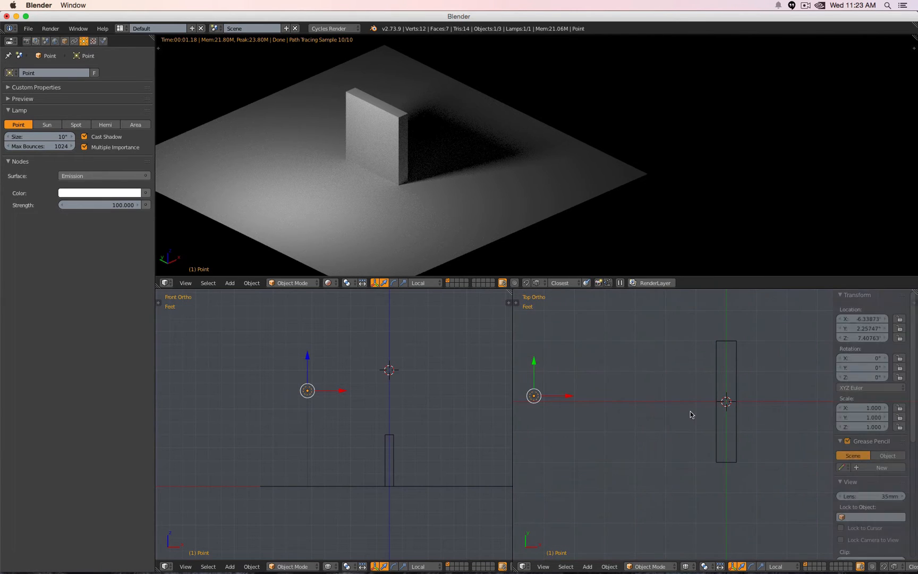
click(887, 468)
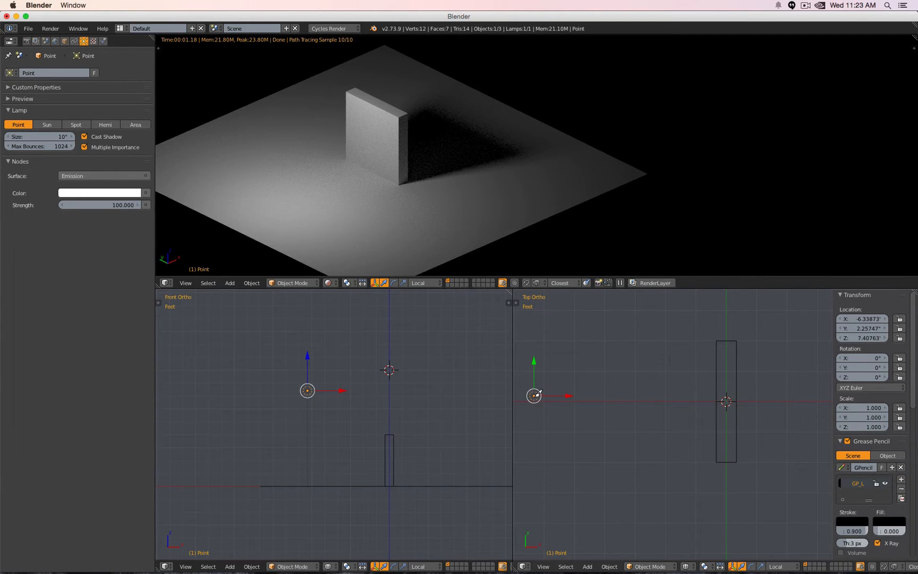
drag(534, 396, 794, 317)
drag(535, 399, 801, 494)
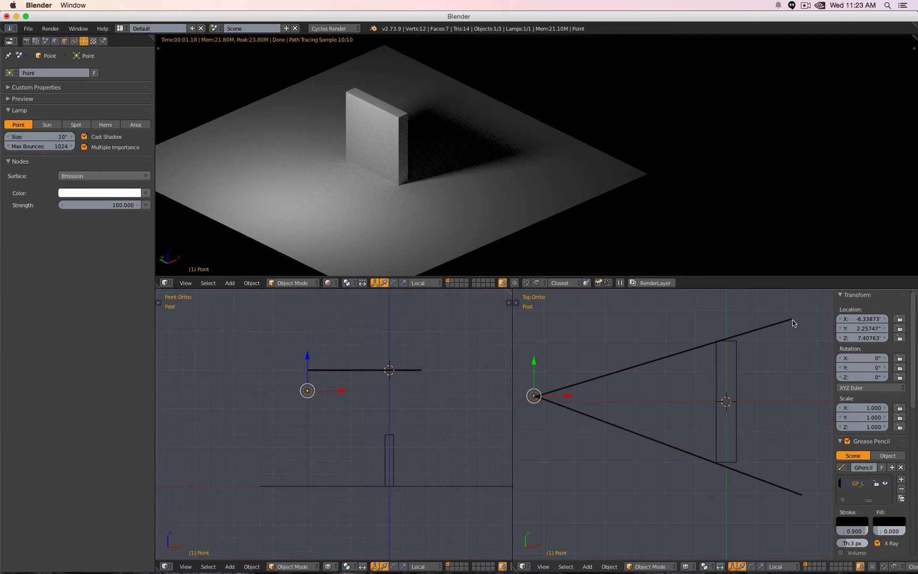
drag(792, 320, 799, 494)
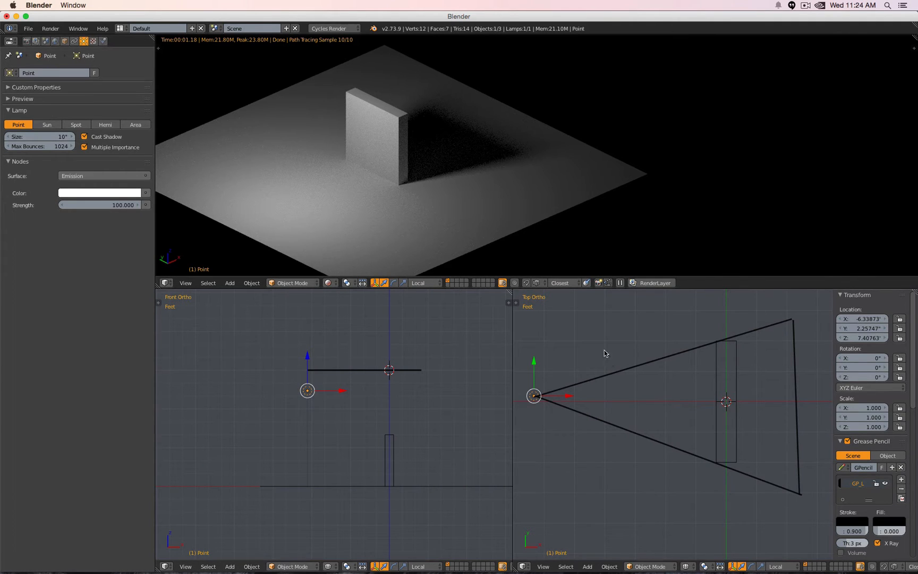
- Add a blue grease pencil layer and draw lines from either side of the lamp past the wall corners, plus a line behind the wall
click(901, 480)
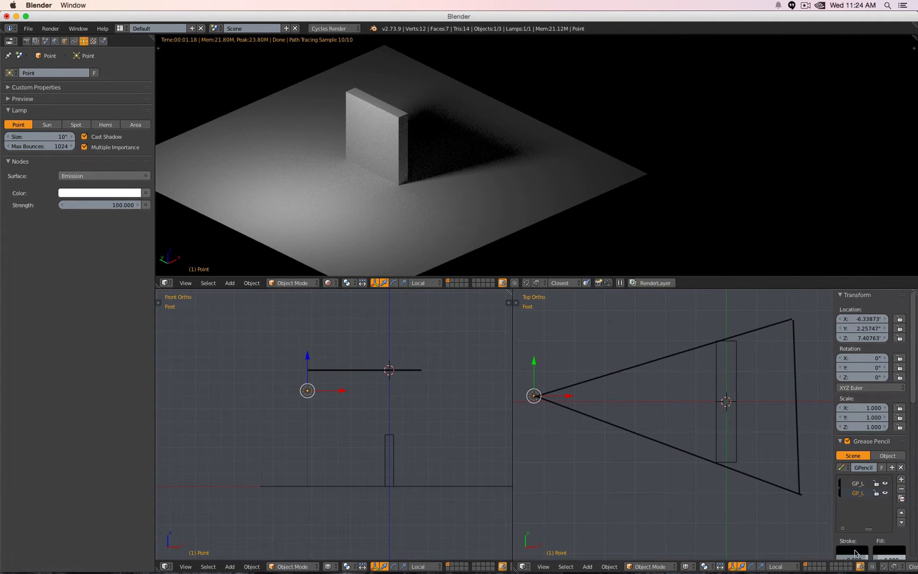
click(855, 553)
scroll(838, 473, up, 9)
click(849, 436)
drag(534, 380, 811, 320)
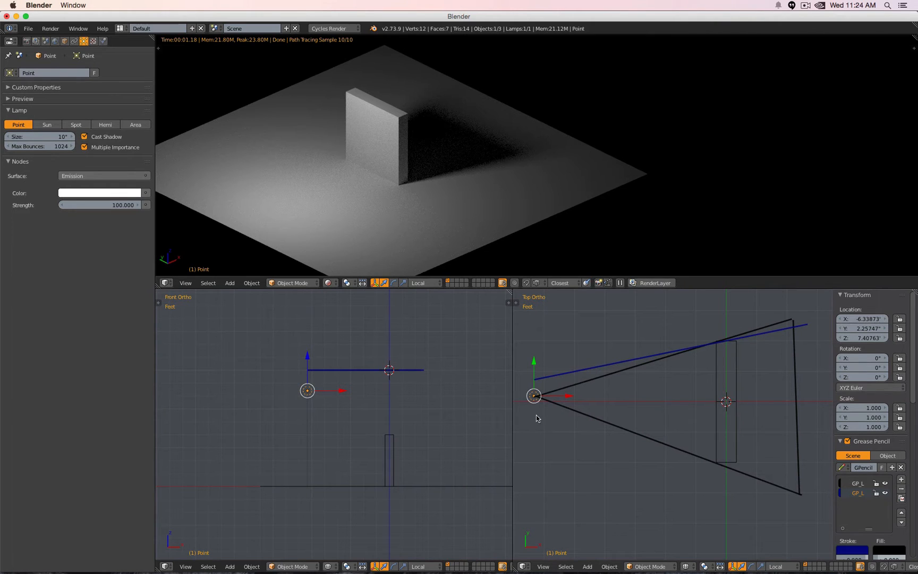
drag(535, 420, 797, 481)
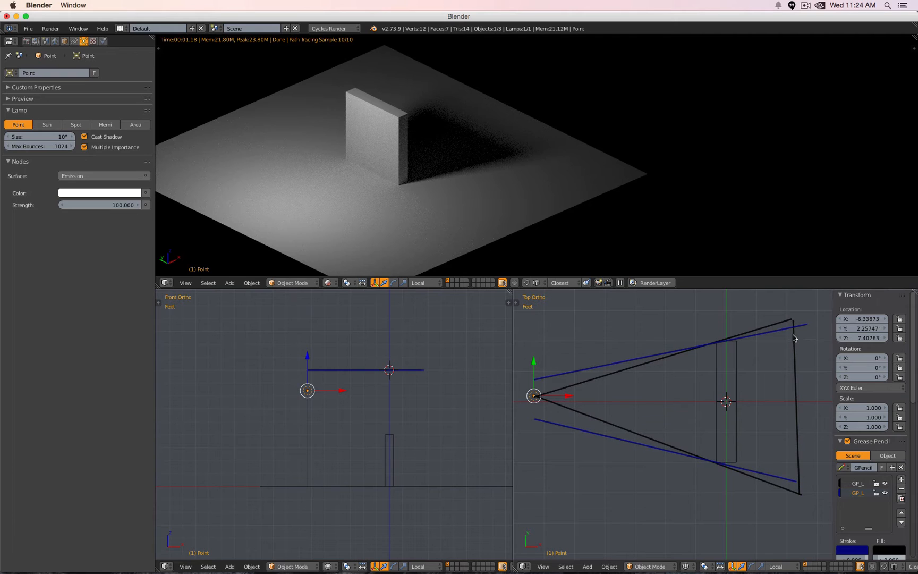
drag(808, 326, 810, 481)
- Add a green grease pencil layer and hatch the gaps between the black and blue lines behind both wall corners
click(900, 479)
click(852, 551)
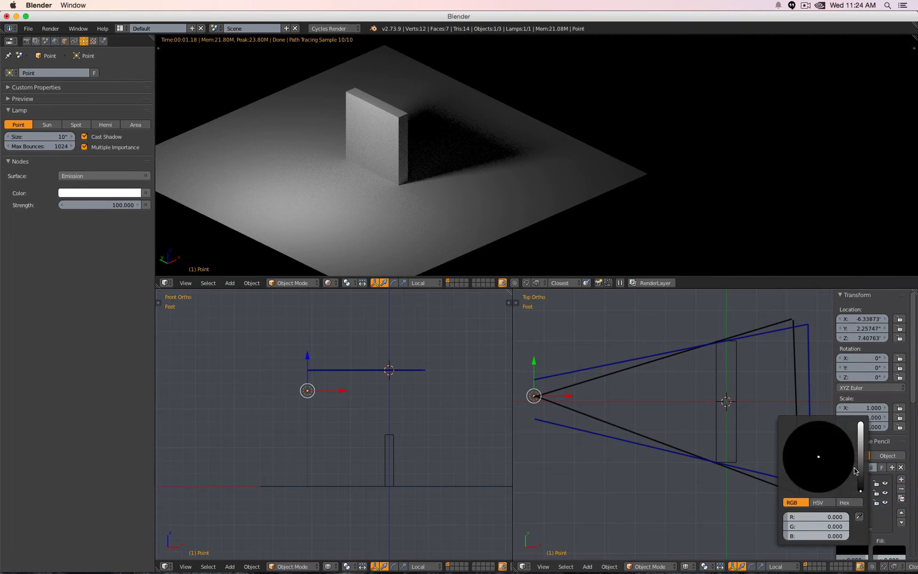
mouse_move(819, 456)
mouse_down()
mouse_move(812, 444)
mouse_move(785, 442)
mouse_up()
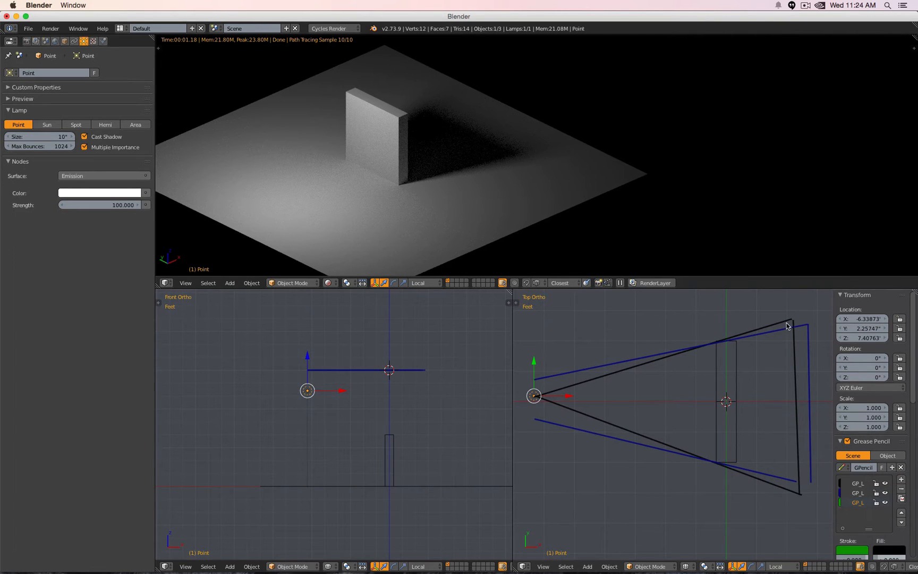
drag(787, 325, 750, 347)
drag(793, 481, 745, 473)
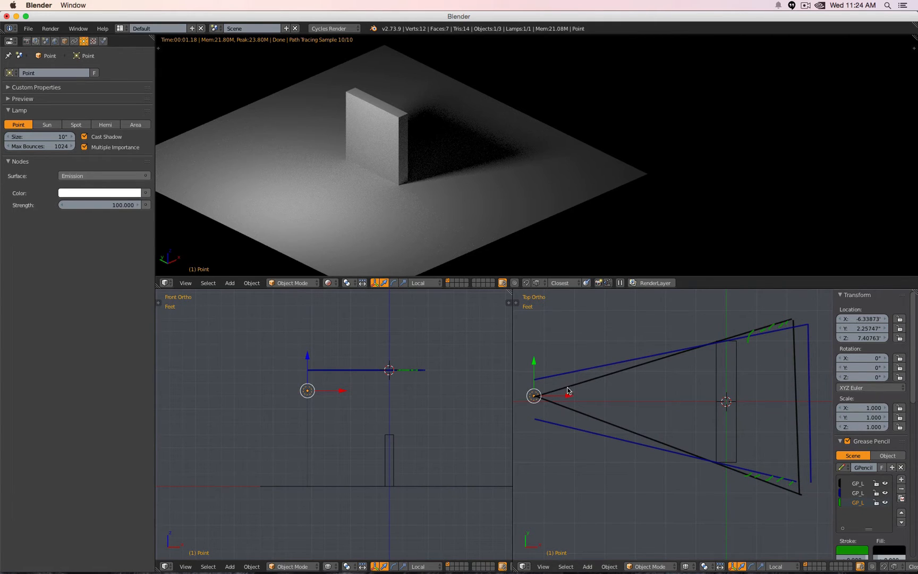
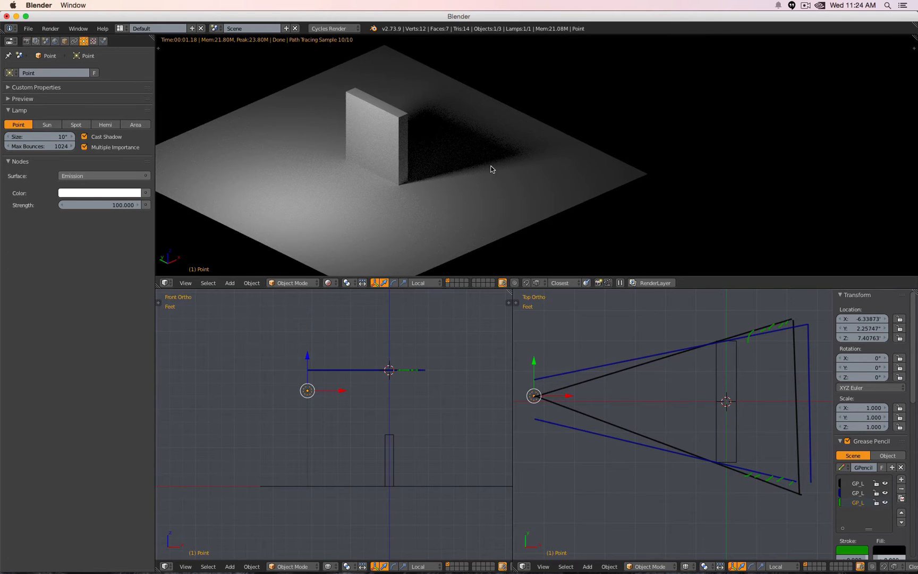
- Remove the grease pencil drawing with all its layers
click(901, 467)
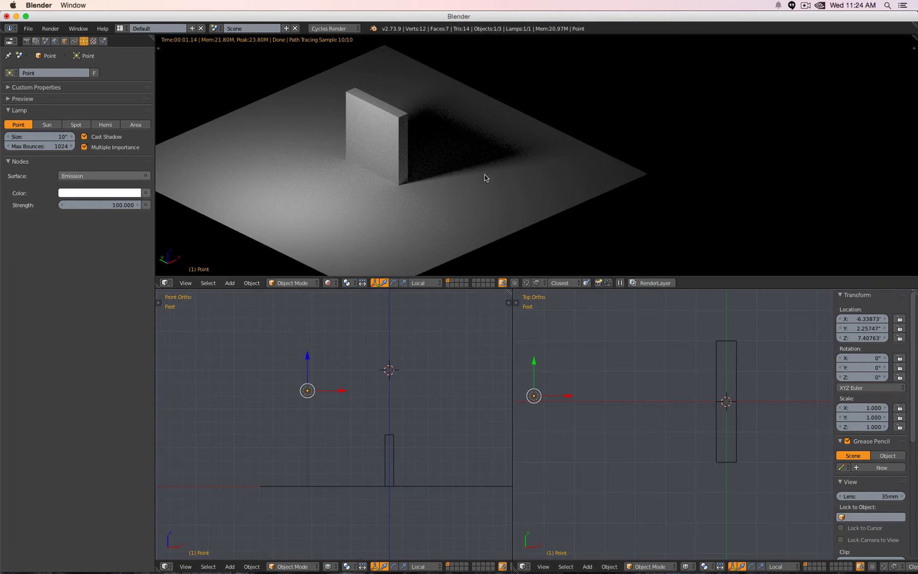
- Try lamp sizes of 50, 20 and 10 feet to compare the softness of the wall's shadow
scroll(484, 174, down, 1)
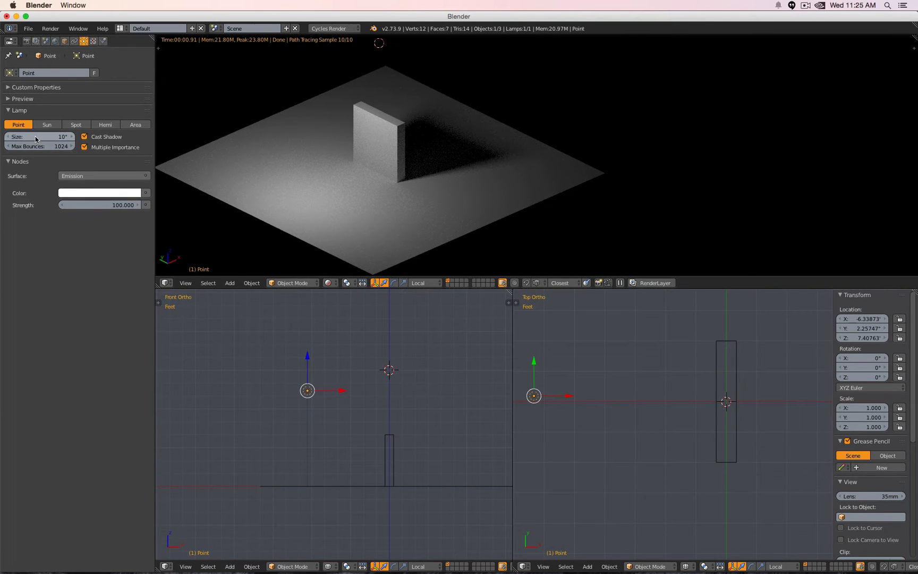
click(51, 139)
text(50')
key(Return)
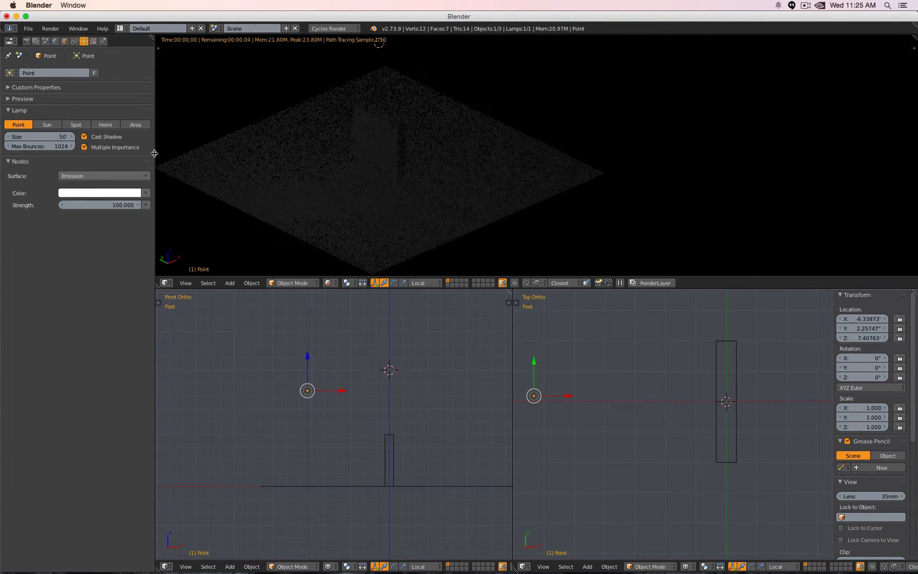
click(41, 139)
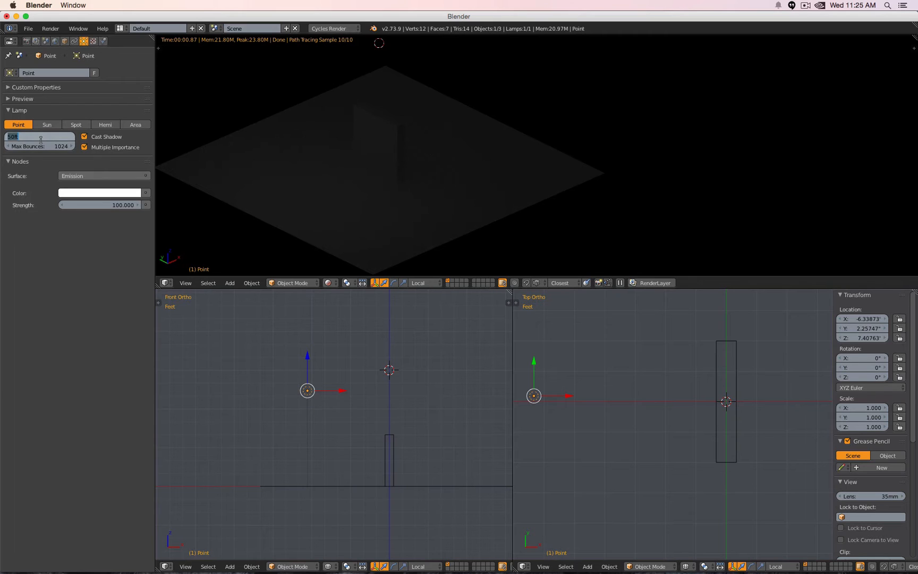
text(20)
key(Return)
click(40, 139)
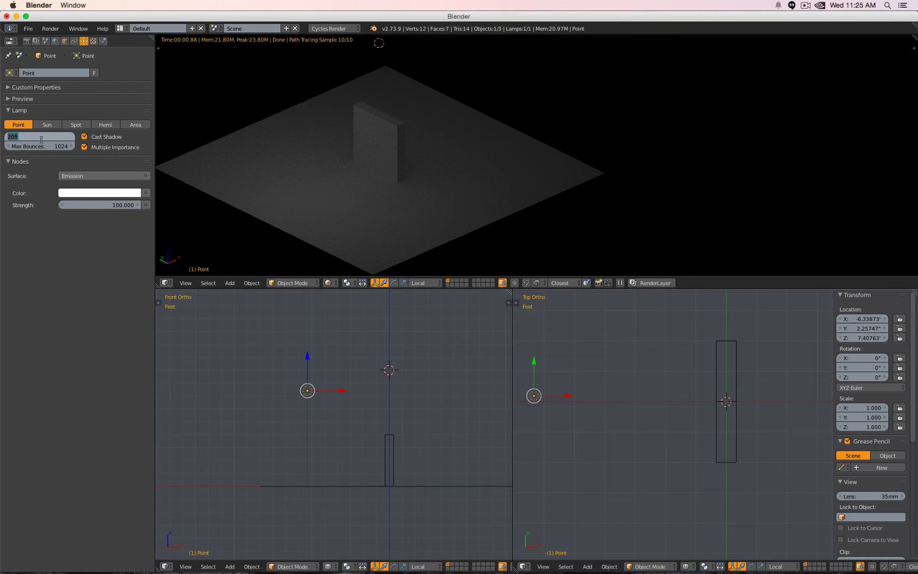
text(10)
key(Return)
- Set the lamp's size to 1 foot
click(41, 140)
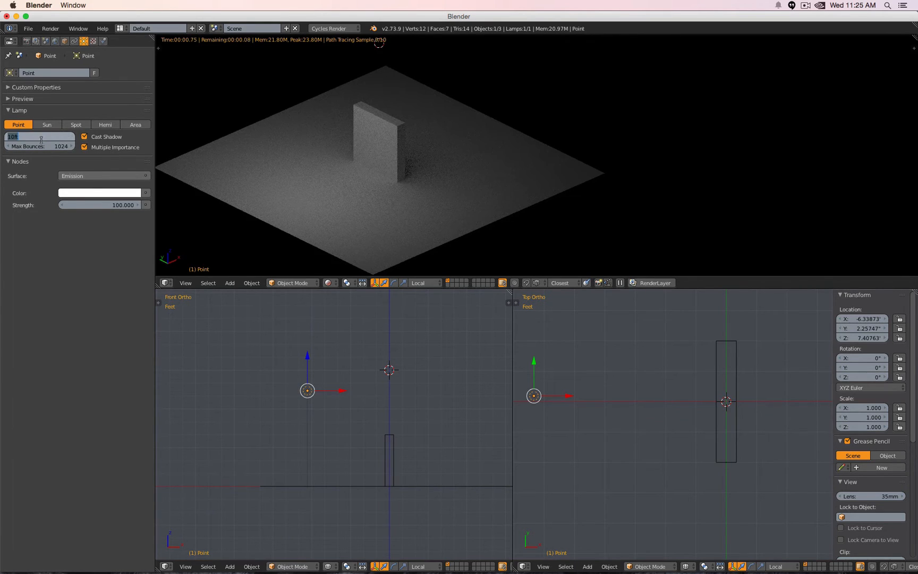
text(1)
key(Return)
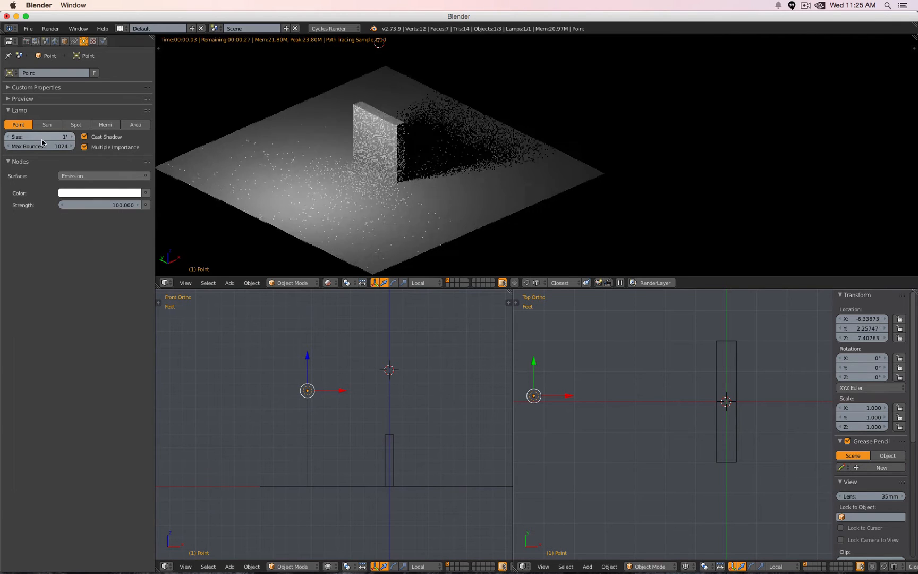
- Try point lamp sizes of 2, 3 and 4 feet to compare the softness of the wall's shadow
click(41, 140)
text(2)
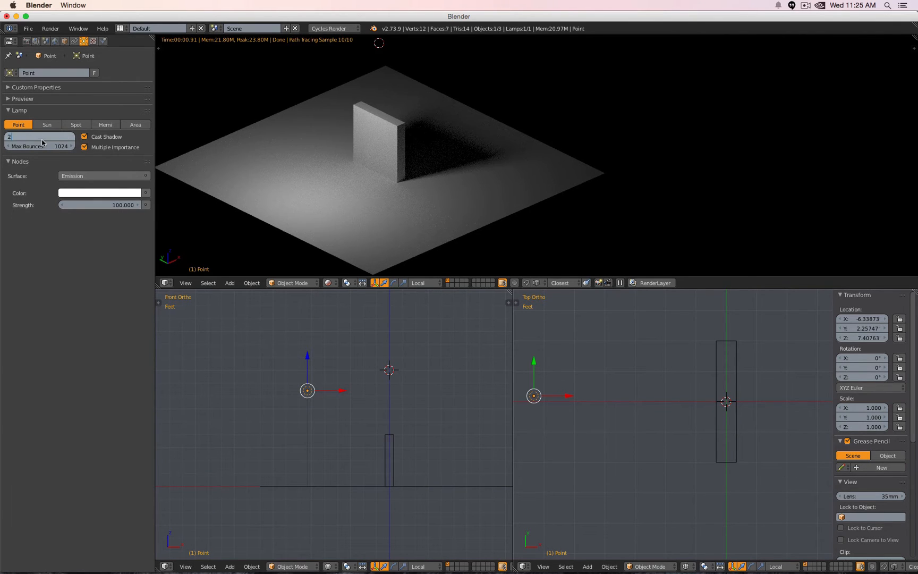
key(Return)
click(41, 140)
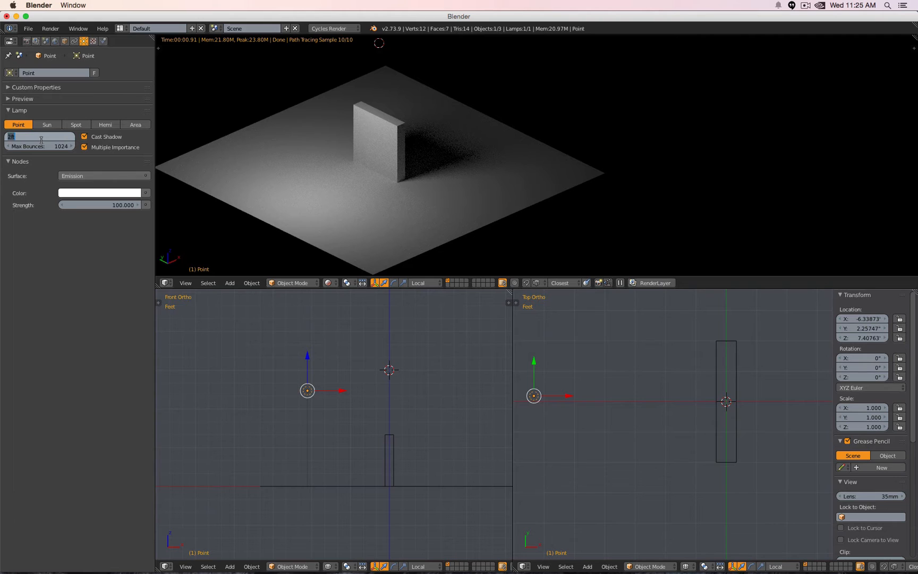
text(3)
key(Return)
click(41, 139)
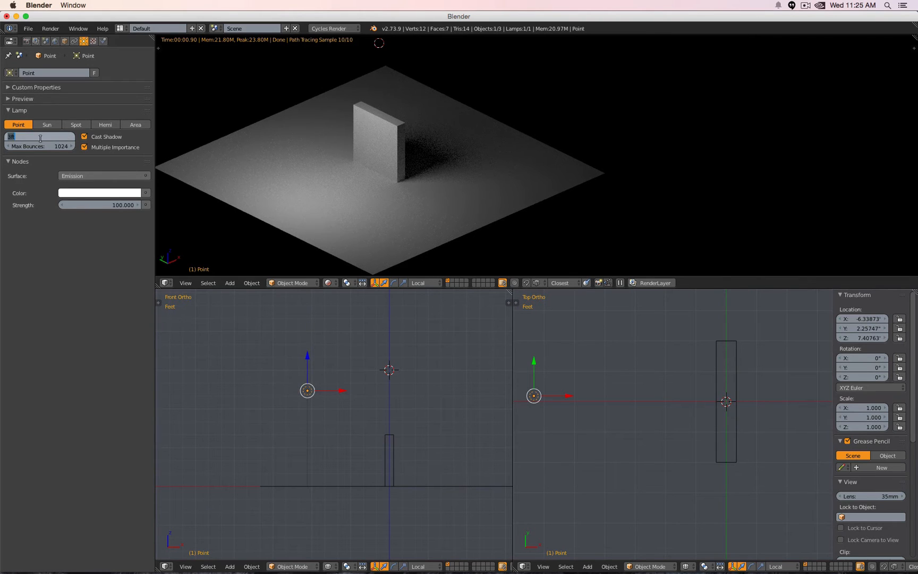
text(4)
key(Return)
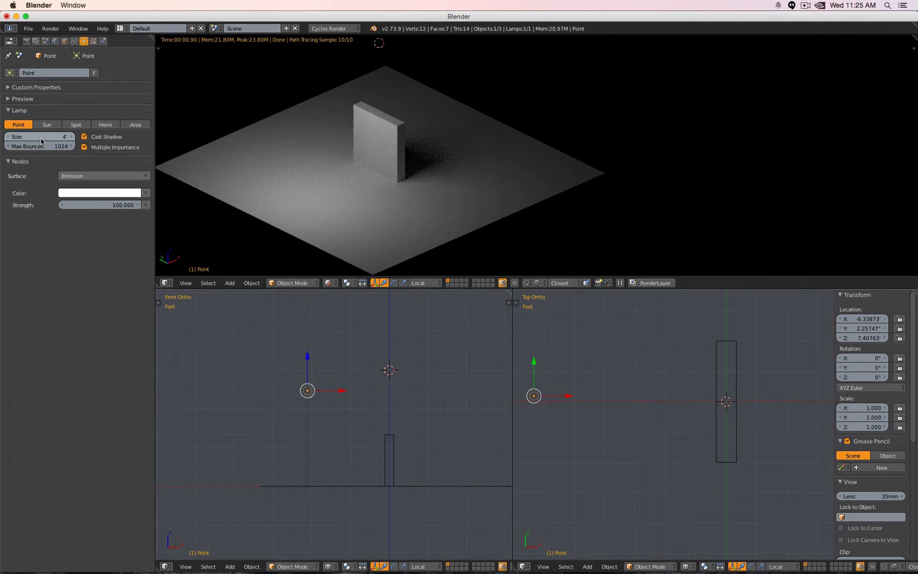
- Try a lamp size of 0 for a hard-edged shadow, and set the size to 2 inches
click(49, 139)
text(0)
key(Return)
click(49, 137)
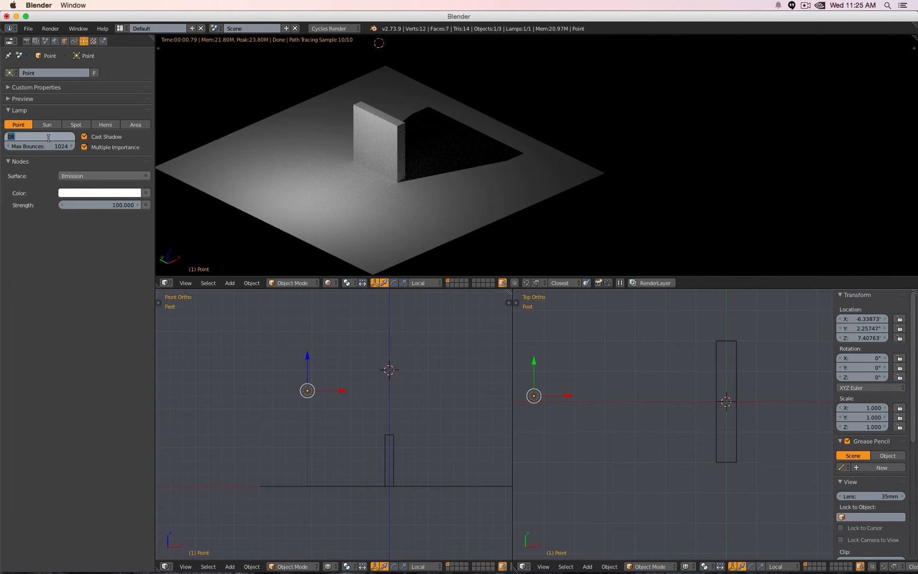
text(2)
key(Return)
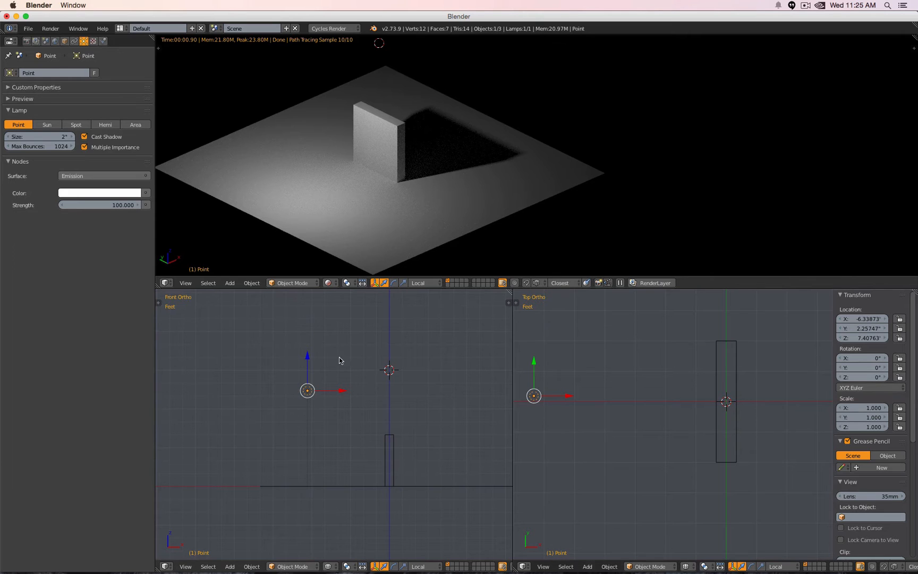
- Move the lamp away from the wall to about X -12.5 feet and back to about X -5.9 feet
drag(345, 396, 265, 389)
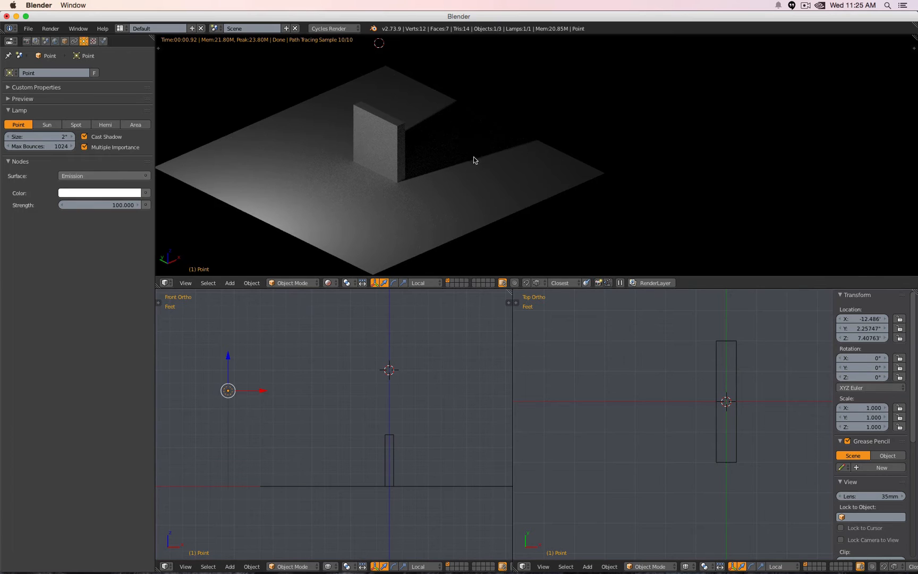
drag(268, 393, 354, 393)
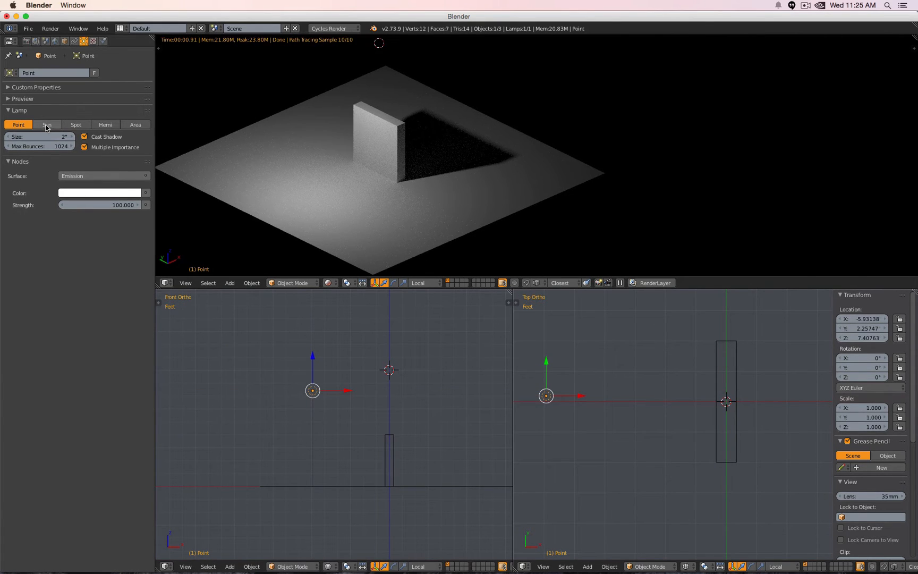
- Change the lamp type to Sun and reduce its strength to 2, and further to 1
click(46, 125)
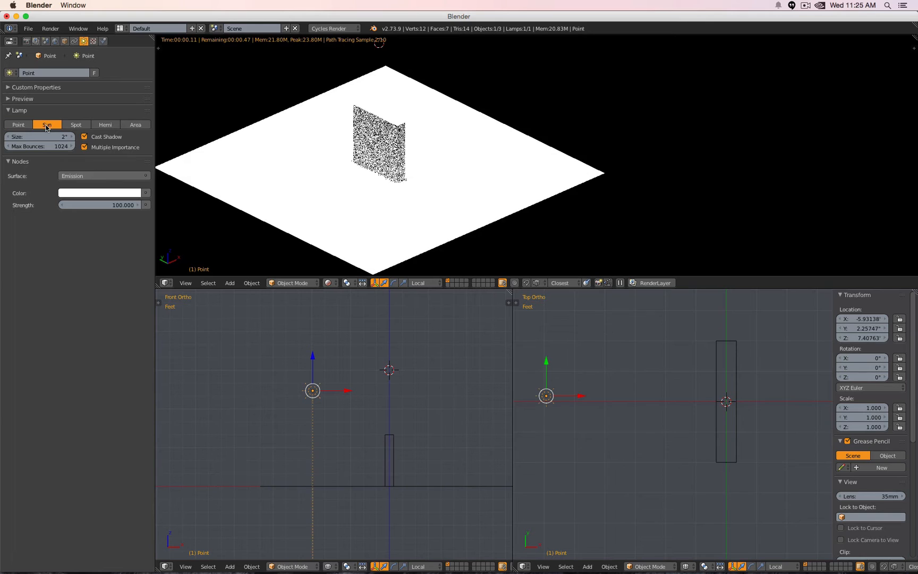
click(108, 204)
text(2)
key(Return)
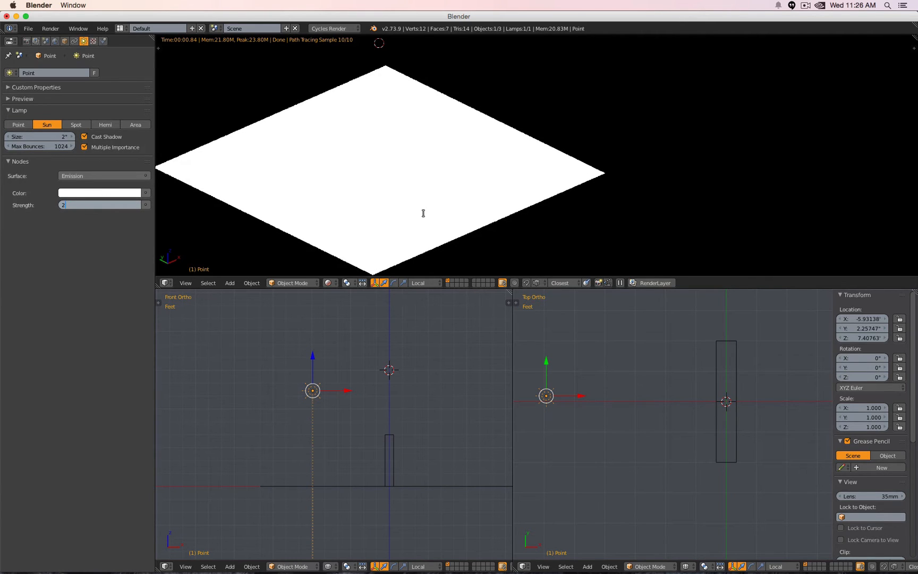
click(101, 205)
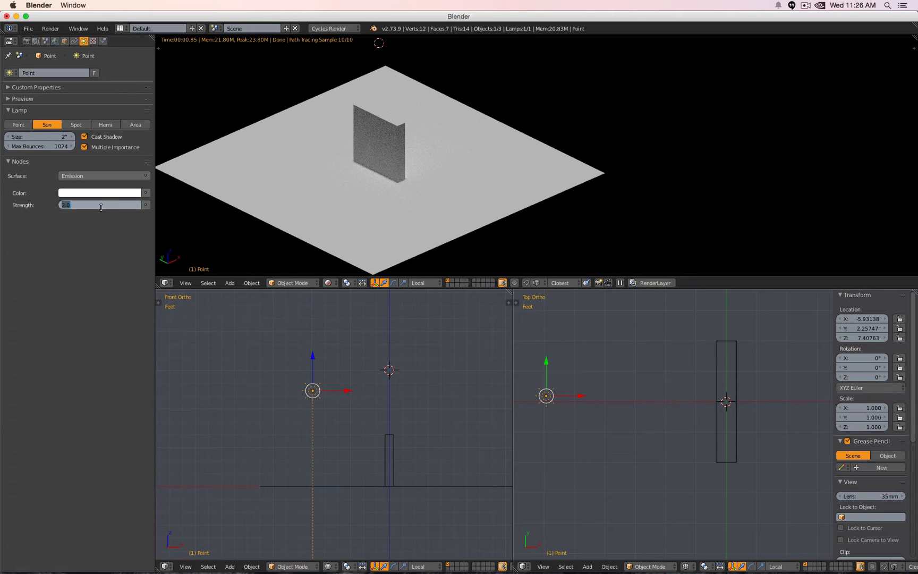
text(1)
key(Return)
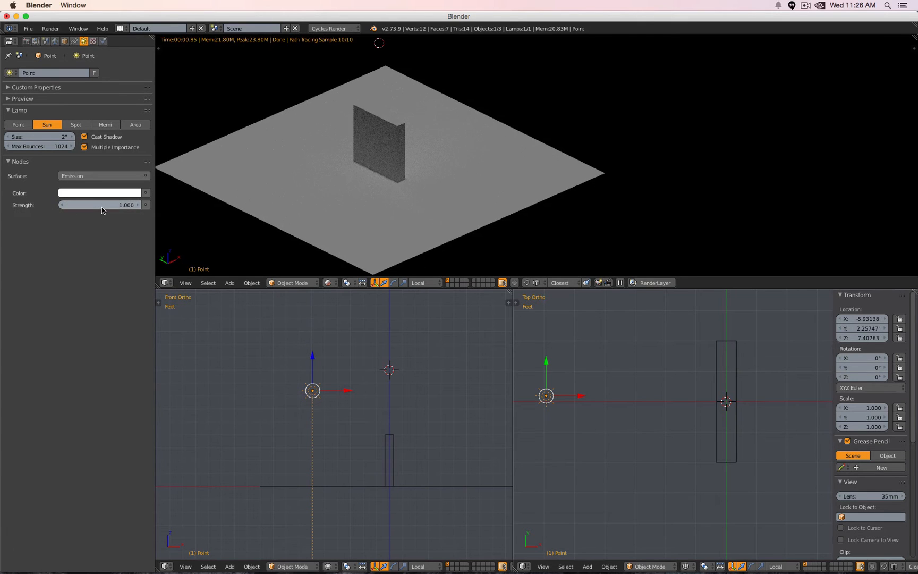
- Move the sun lamp below the ground plane and around the wall, placing it at about X -11.6, Z 11.3 feet
drag(314, 355, 318, 511)
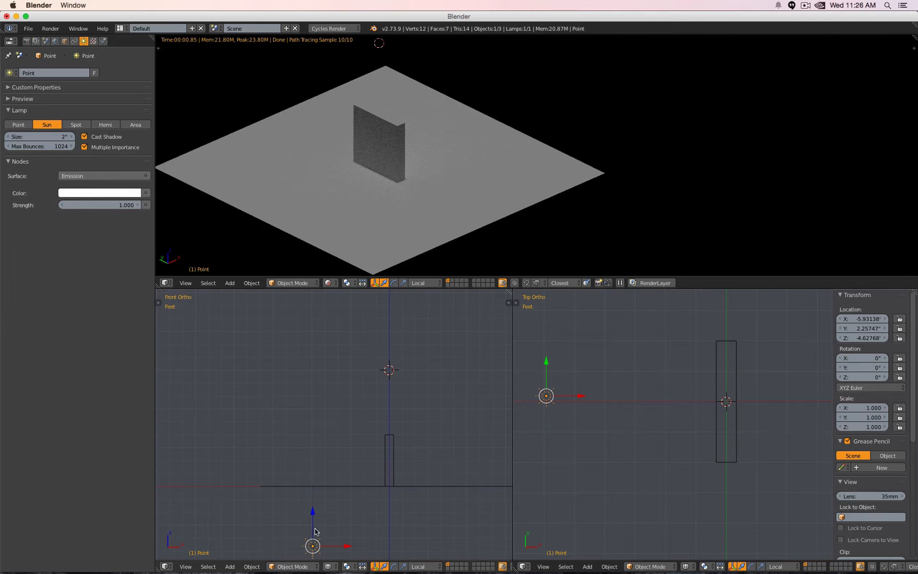
right_click(317, 544)
key(g)
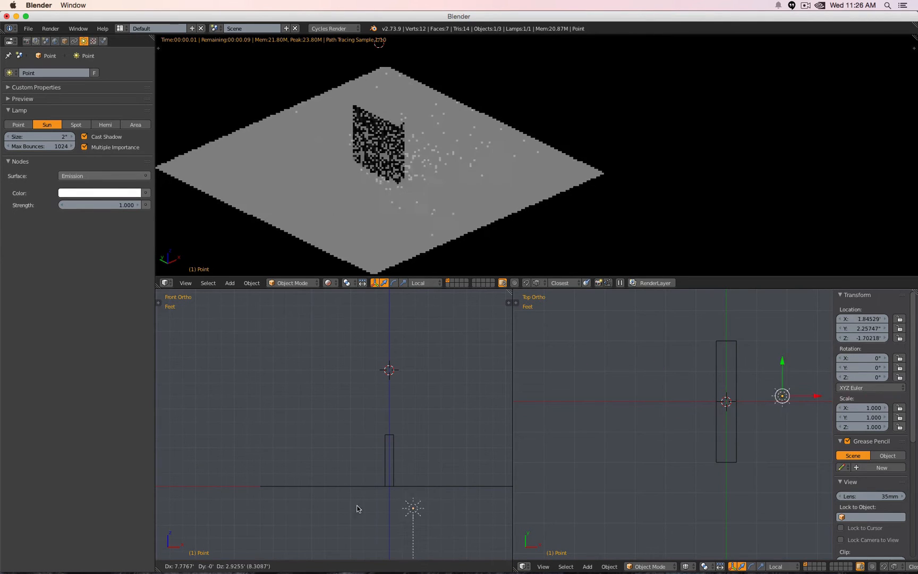
click(221, 311)
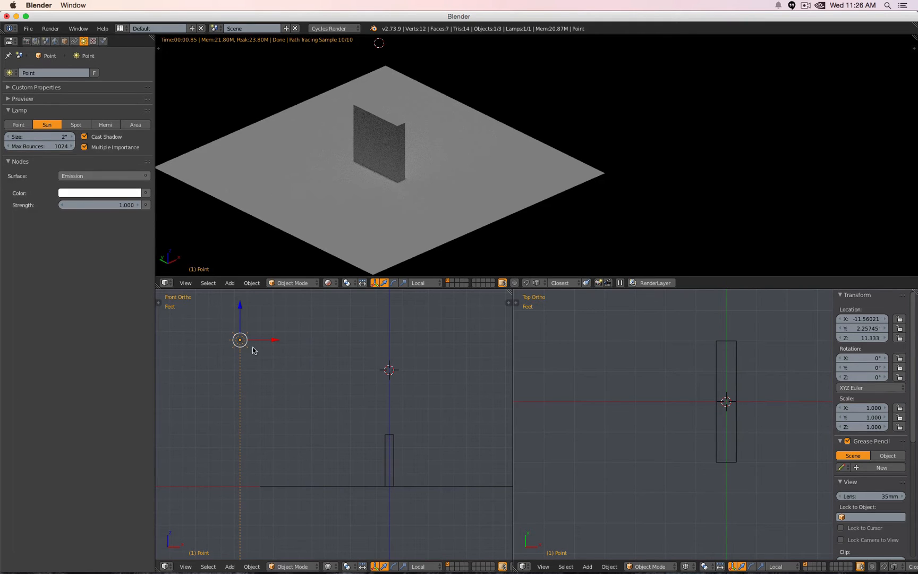
- Rotate the sun lamp in the front view to about -56.3° around Y so it shines towards the wall
key(n)
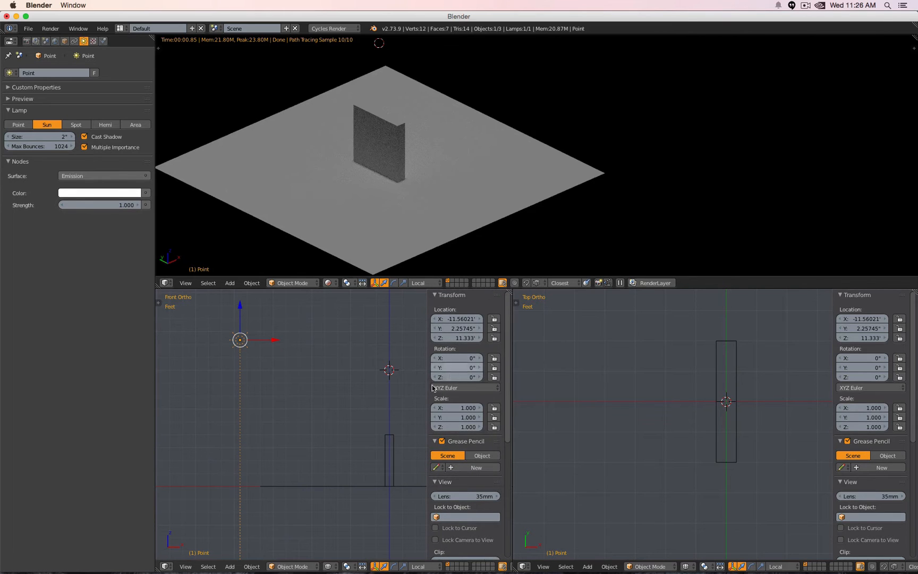
key(r)
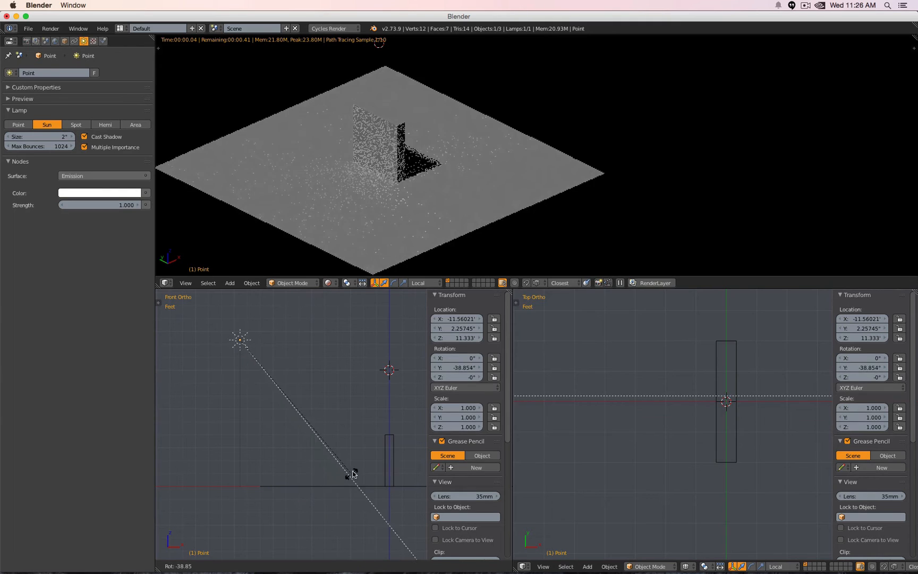
click(372, 443)
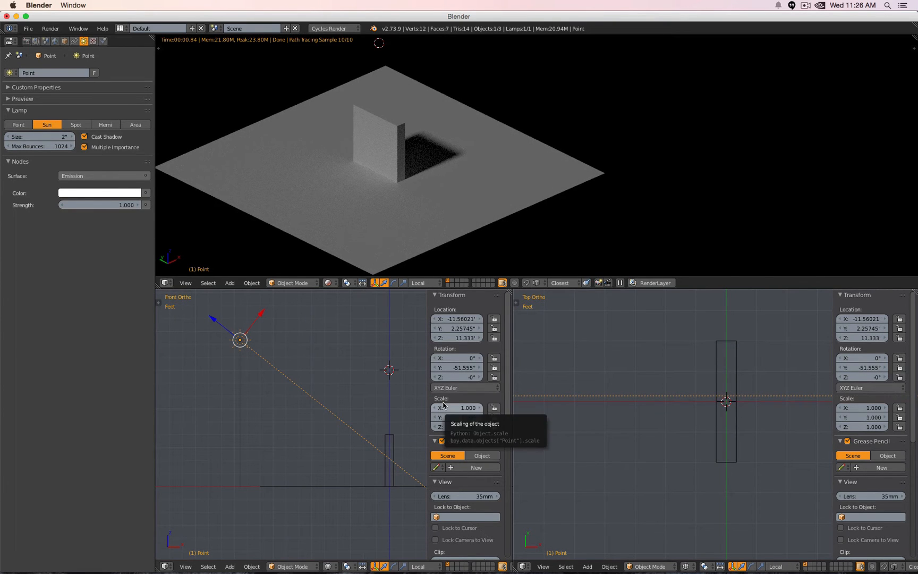
key(n)
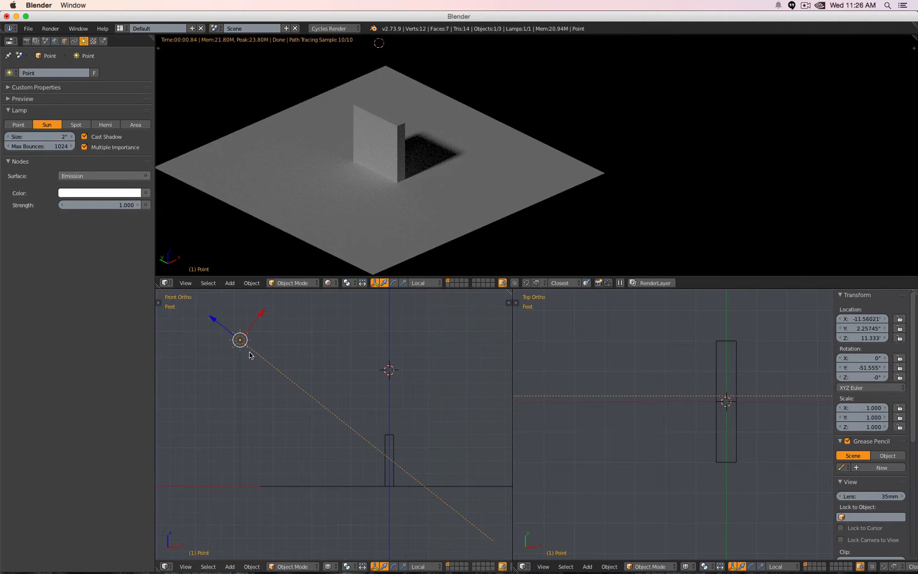
key(r)
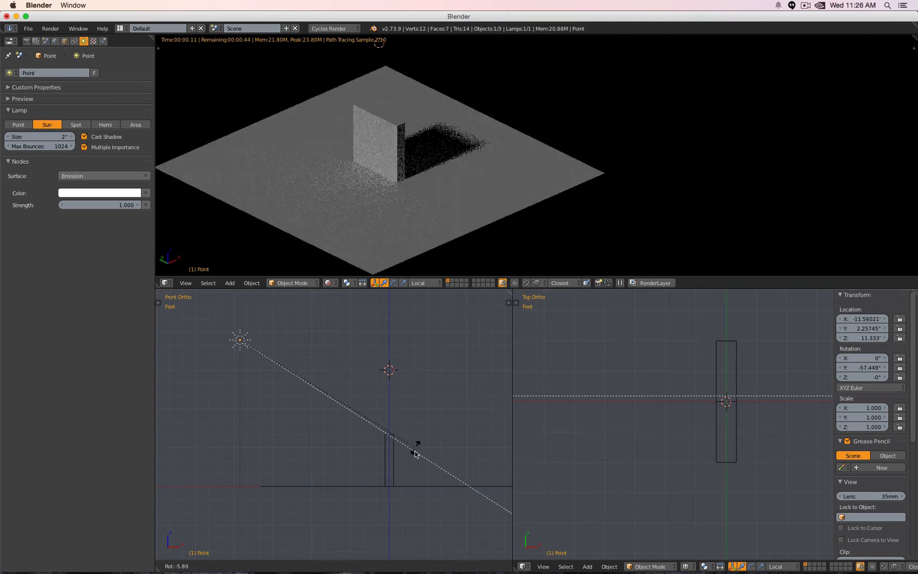
click(415, 454)
- Rotate the sun lamp in the top view to about -40.6° around Z to swing the wall's shadow sideways
scroll(680, 441, down, 4)
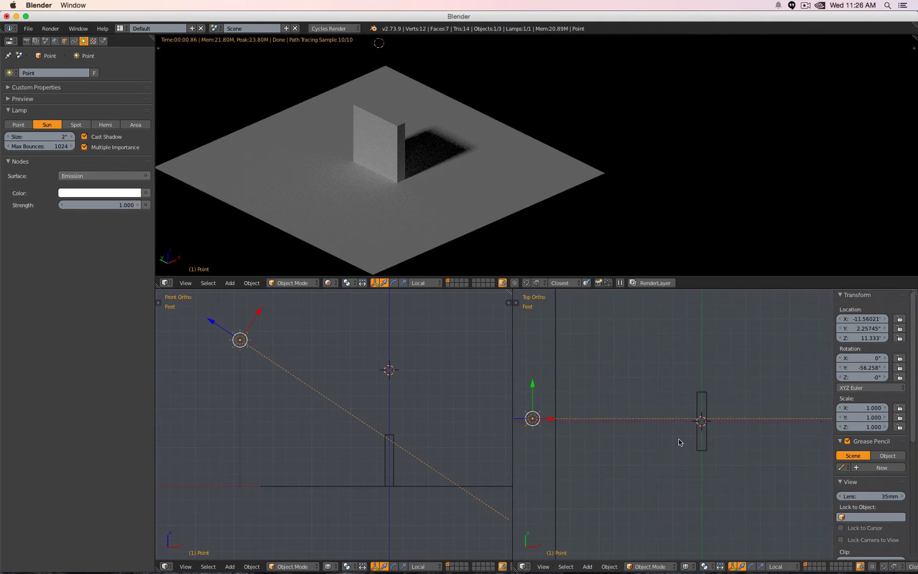
key(r)
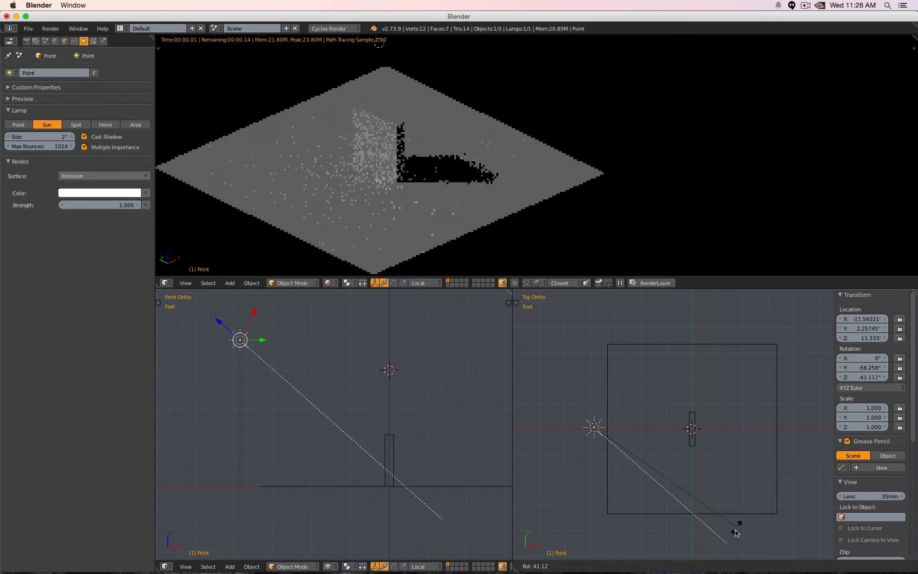
click(733, 528)
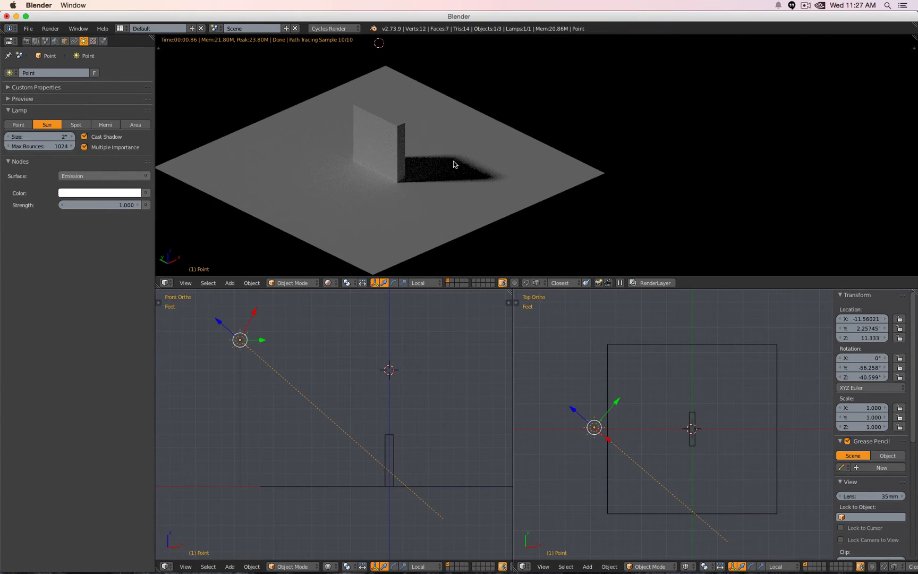
- Move the sun lamp past the wall and back to about X -13.2, Z 11.7 feet, and set its strength to 2
key(g)
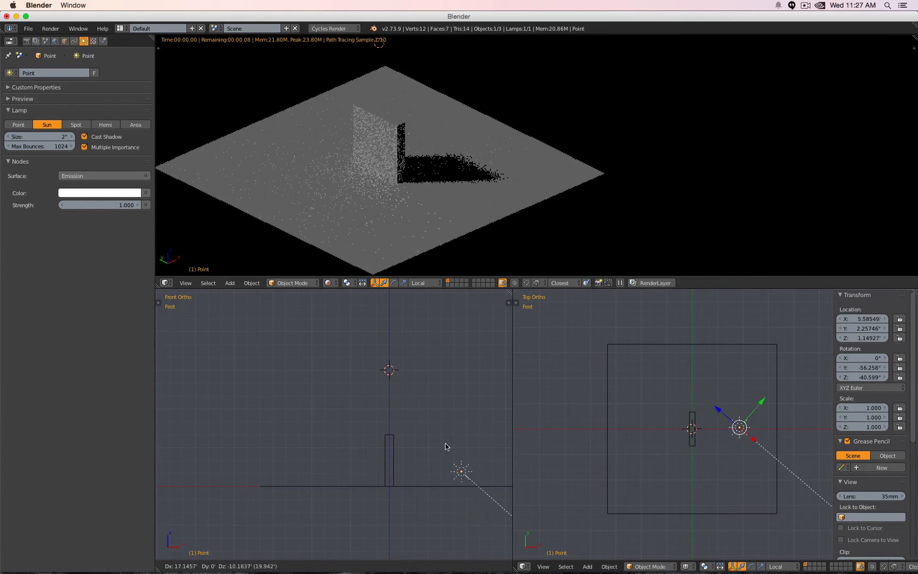
click(243, 340)
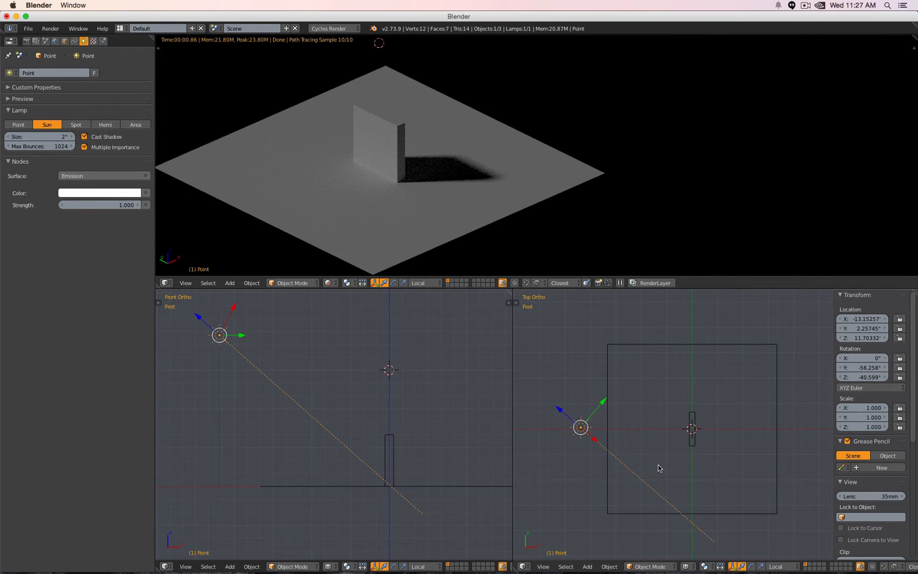
click(105, 205)
text(2)
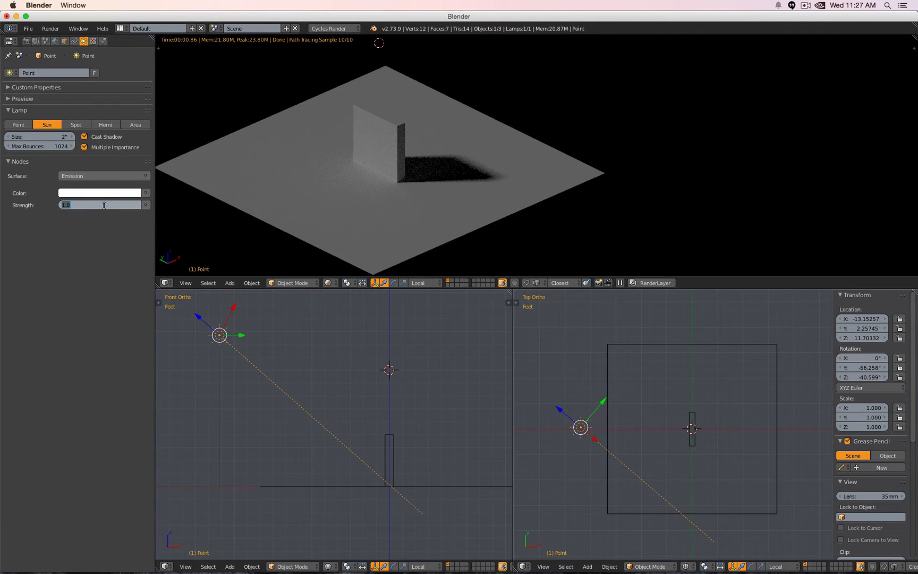
key(Return)
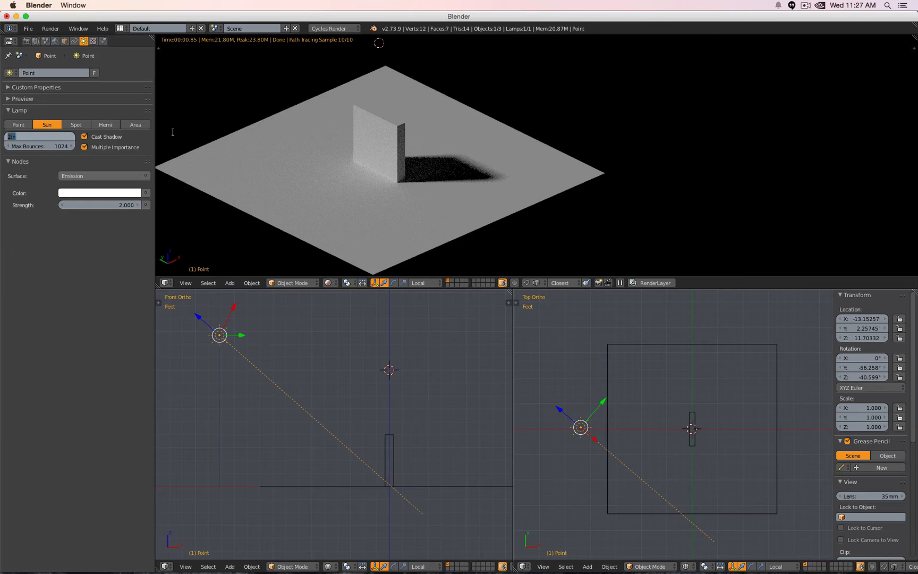
- Try a sun size of 0, and increase it gradually past 5 inches to compare shadow softness
text(0)
key(Return)
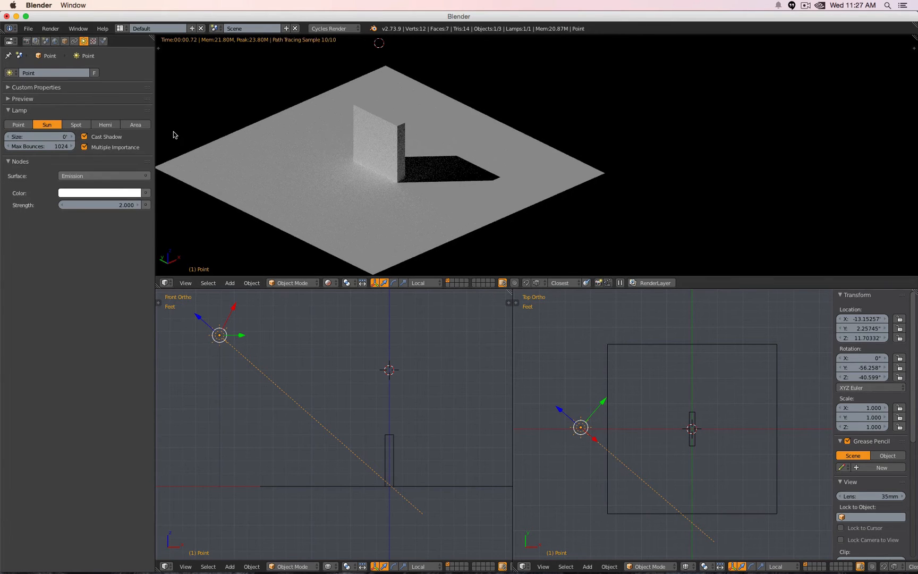
click(72, 136)
click(73, 137)
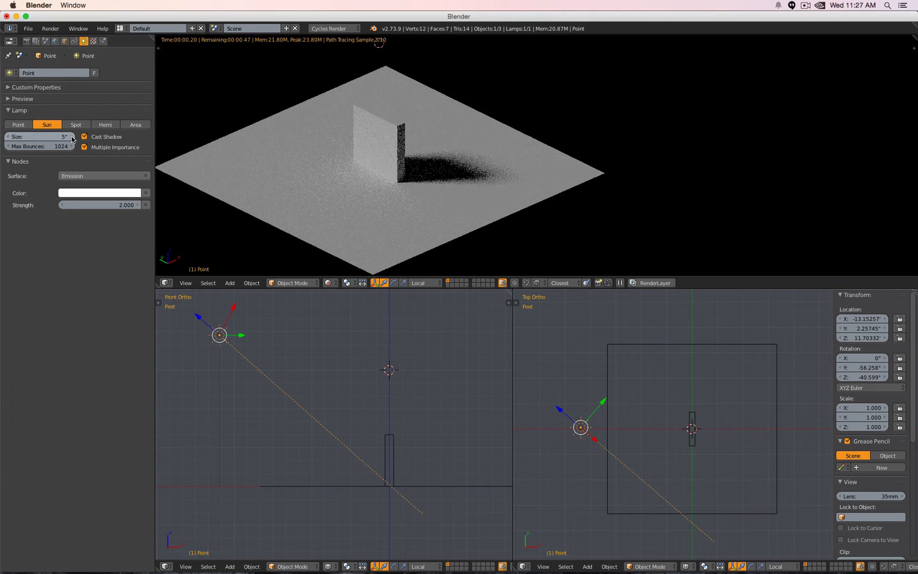
click(73, 136)
click(73, 137)
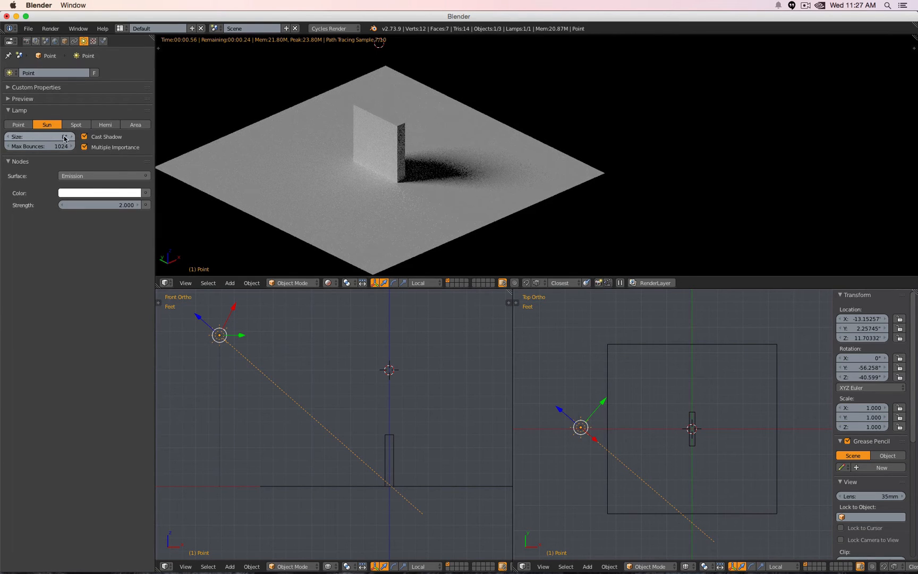
- Reduce the sun lamp's size gradually to 2 inches
click(9, 137)
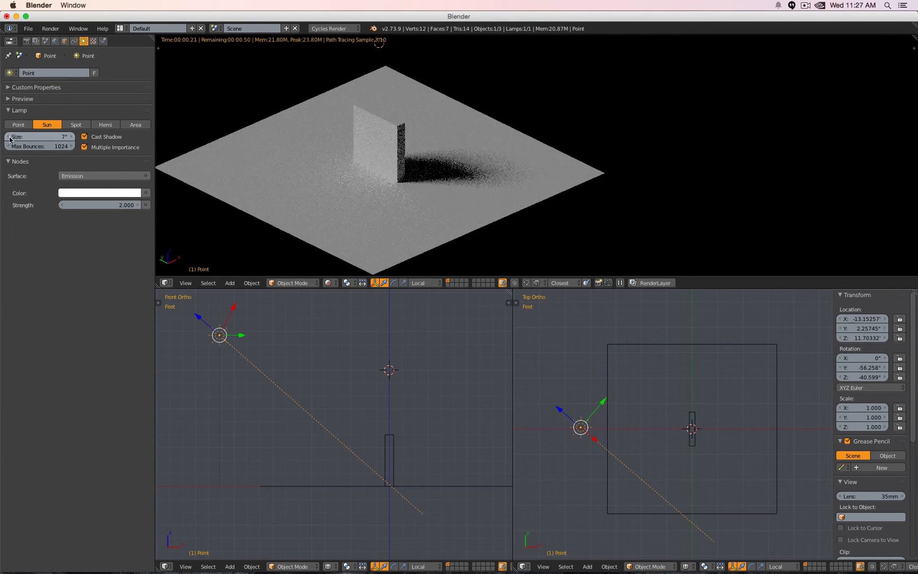
click(10, 137)
click(10, 137)
click(9, 137)
click(9, 137)
click(10, 137)
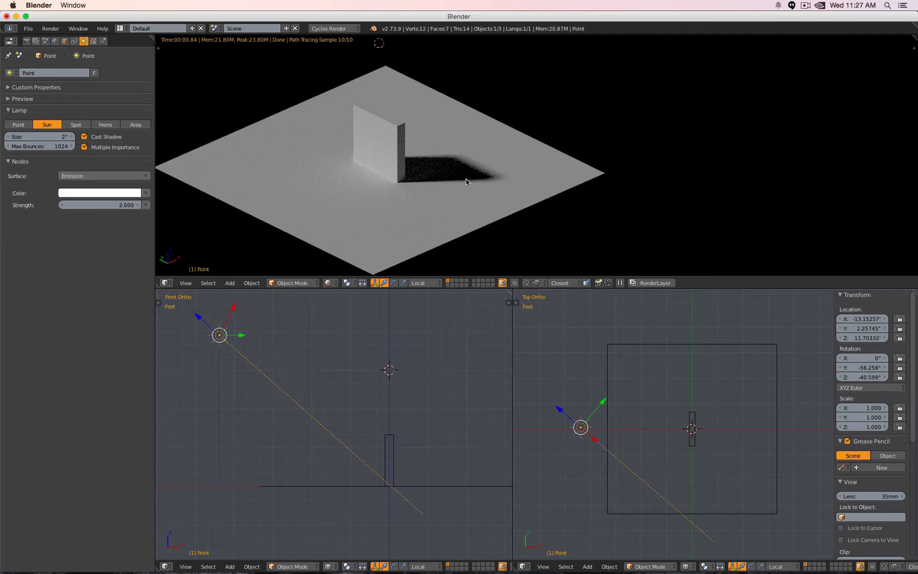
- Change the lamp type to Spot and reset its rotation to 0° on all axes
click(76, 125)
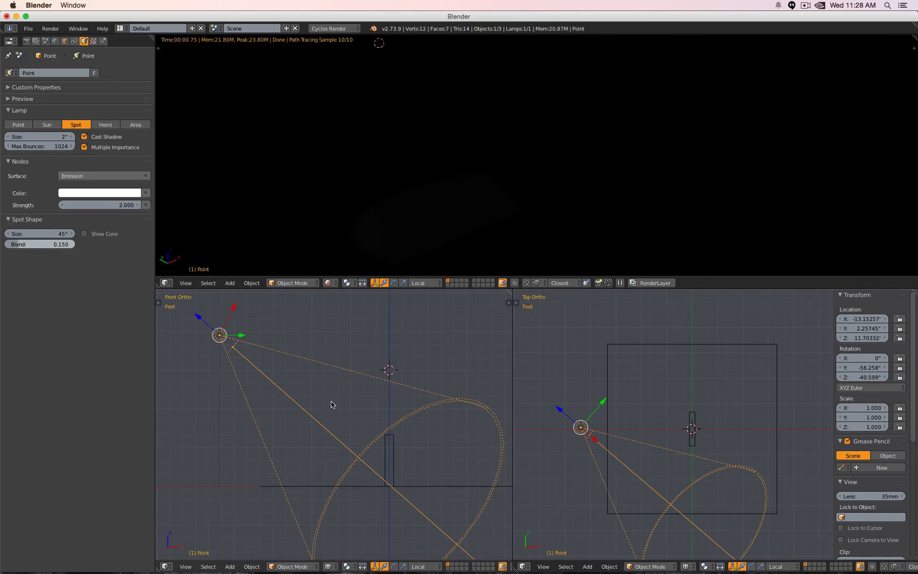
click(857, 367)
text(0)
key(Return)
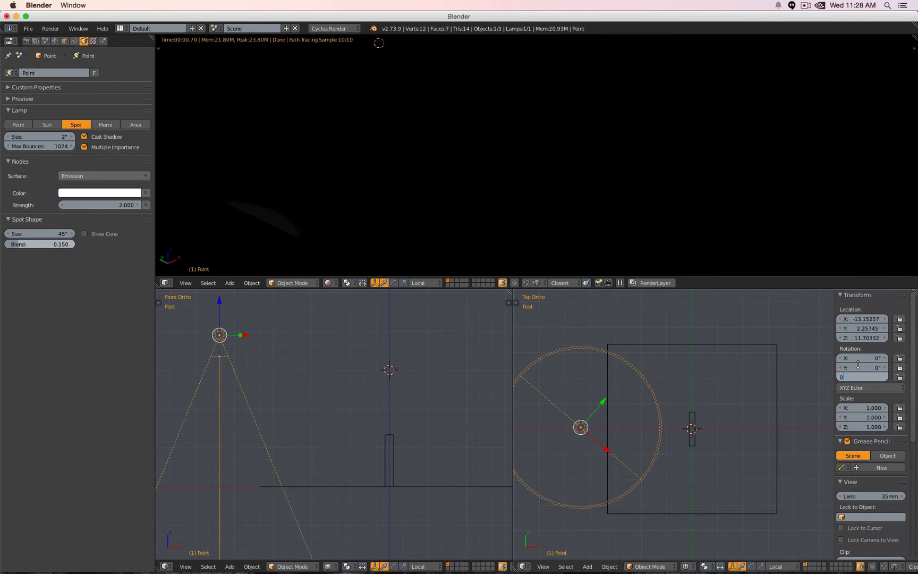
key(alt+r)
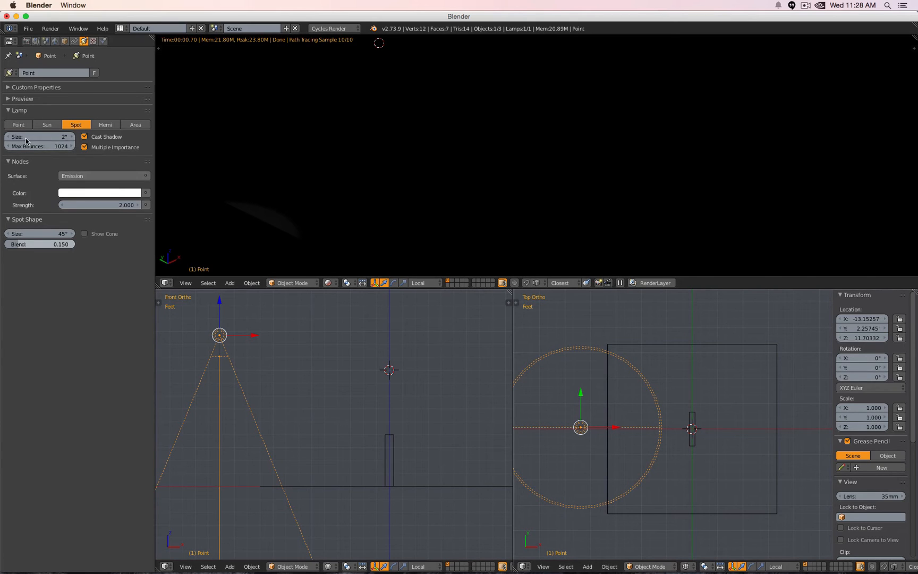
- Set the spot lamp's strength to 100 and move it along X to about -3 feet, close to the wall
click(102, 205)
text(100)
key(Return)
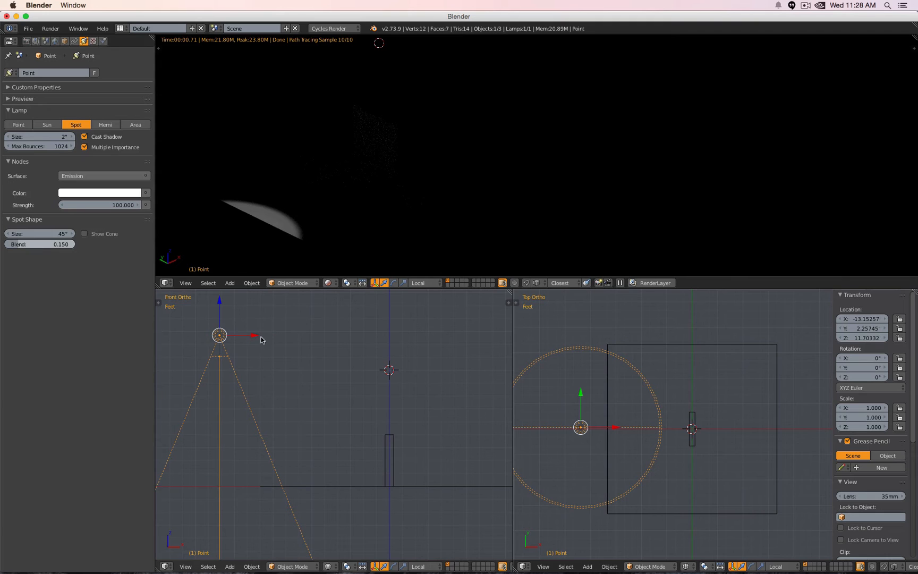
drag(257, 335, 378, 380)
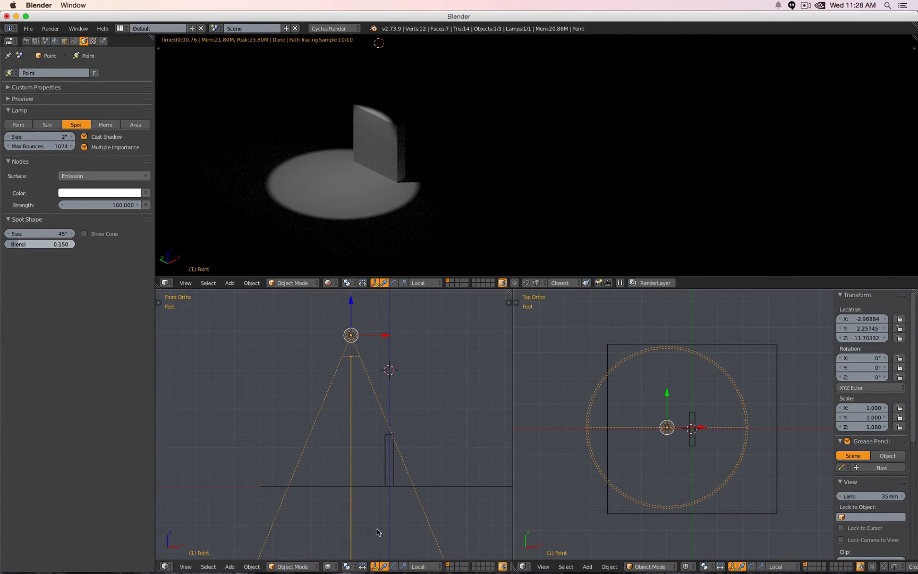
- Rotate the spot lamp about Y toward the wall and move it back to about X -10, Z 10.6 feet
key(r)
click(455, 421)
key(g)
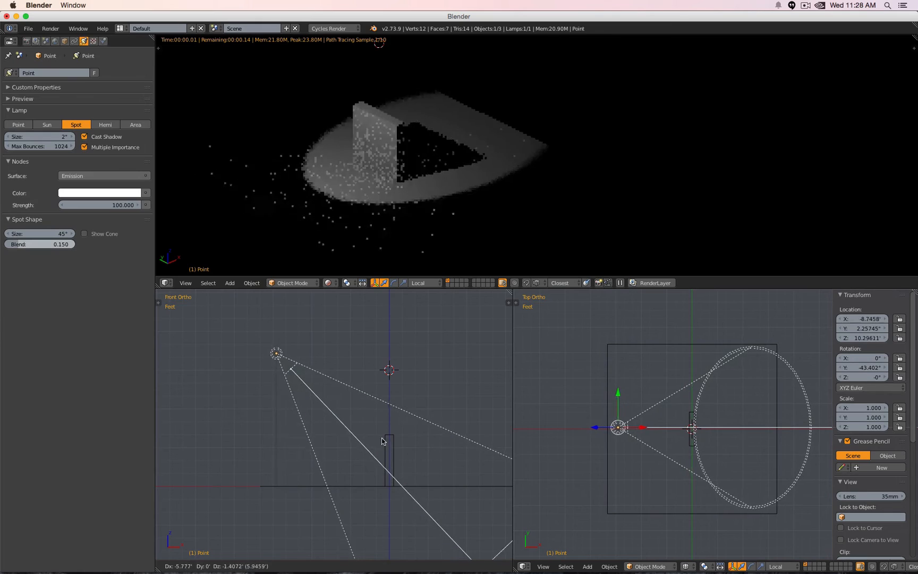
click(364, 440)
key(r)
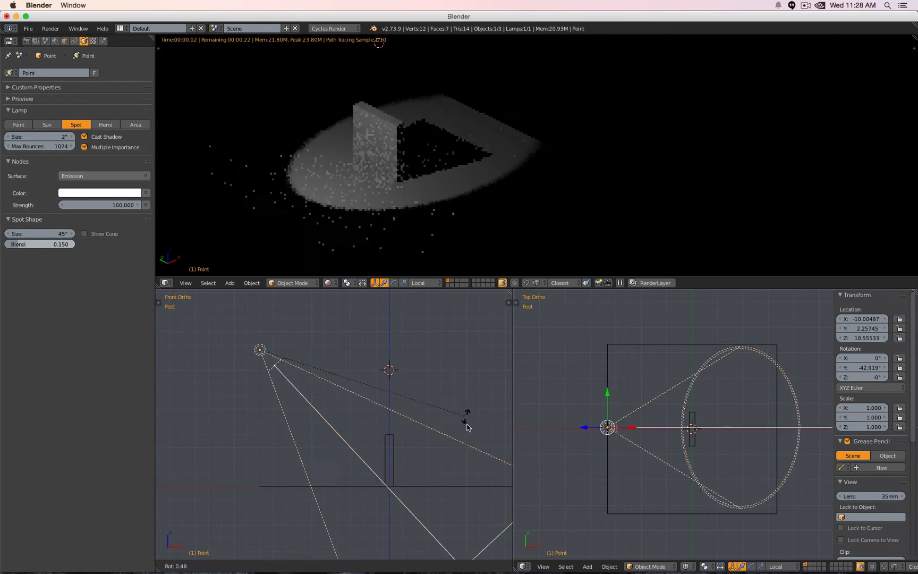
click(448, 437)
- Reposition and re-aim the spot lamp at the wall, at about X -6.3, Z 11.2 feet with Y rotation about -29°
key(g)
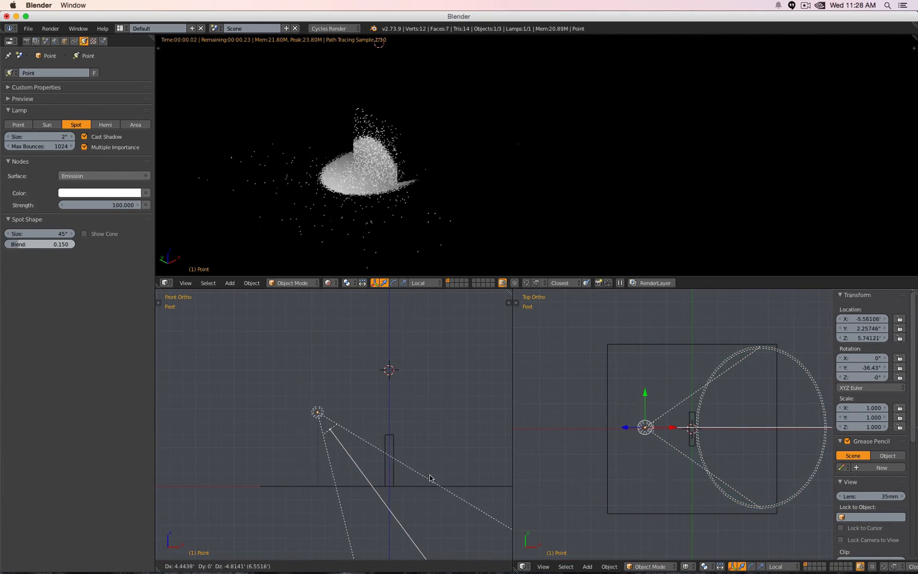
click(395, 416)
key(r)
click(396, 436)
key(g)
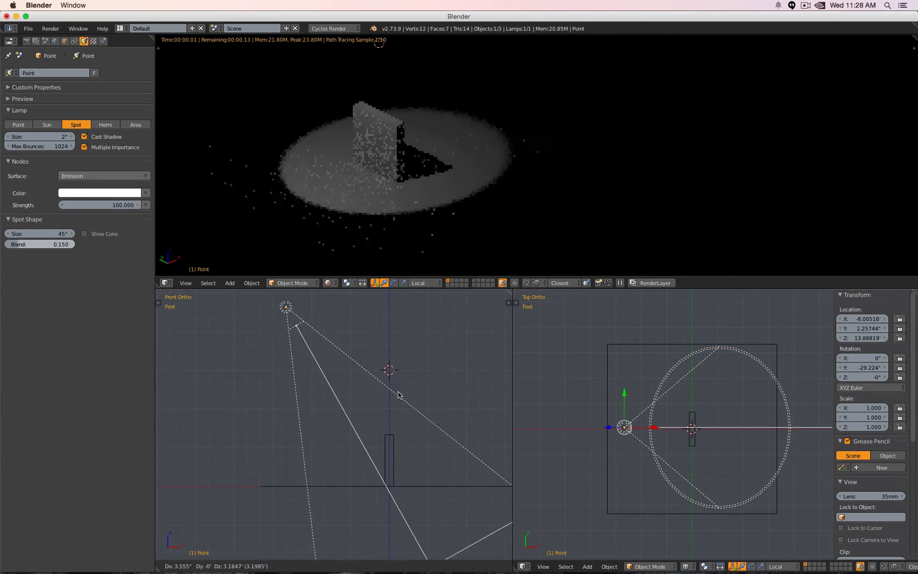
click(420, 429)
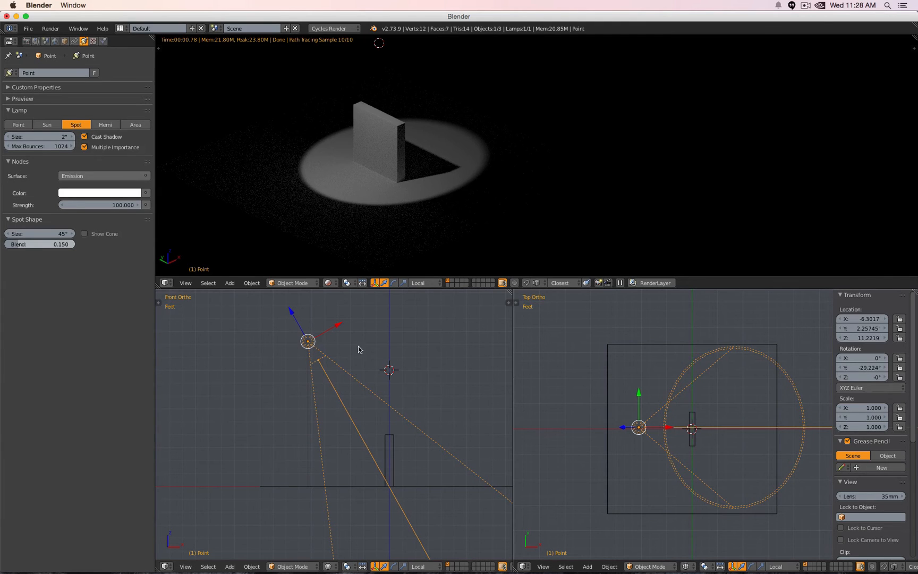
- Lower the spot lamp beside the wall to about X -1.7, Z 4.5 feet and rotate it to about -3.5° on Y
key(g)
click(435, 454)
key(r)
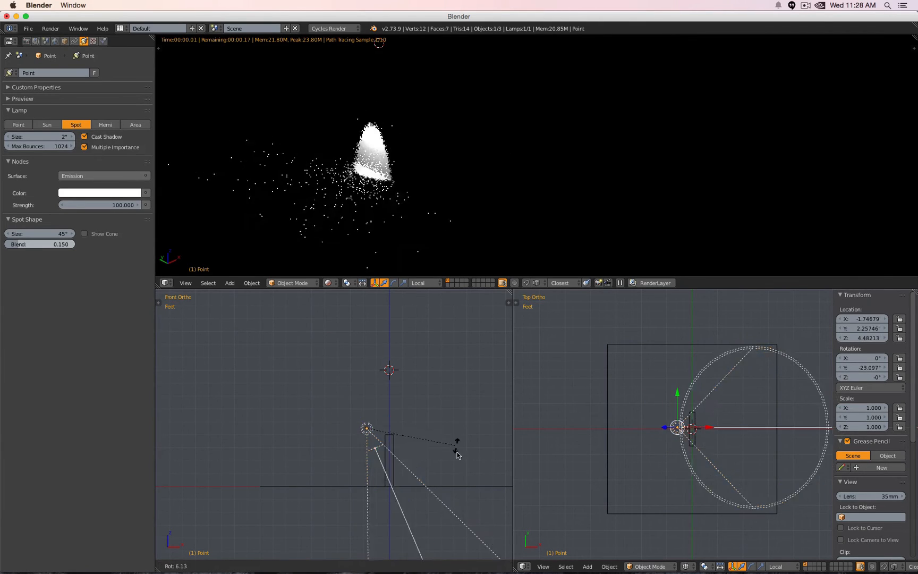
click(443, 467)
- In the right view, move the spot lamp within the wall's outline to about Y 1.3, Z 3.5 feet
scroll(391, 468, up, 5)
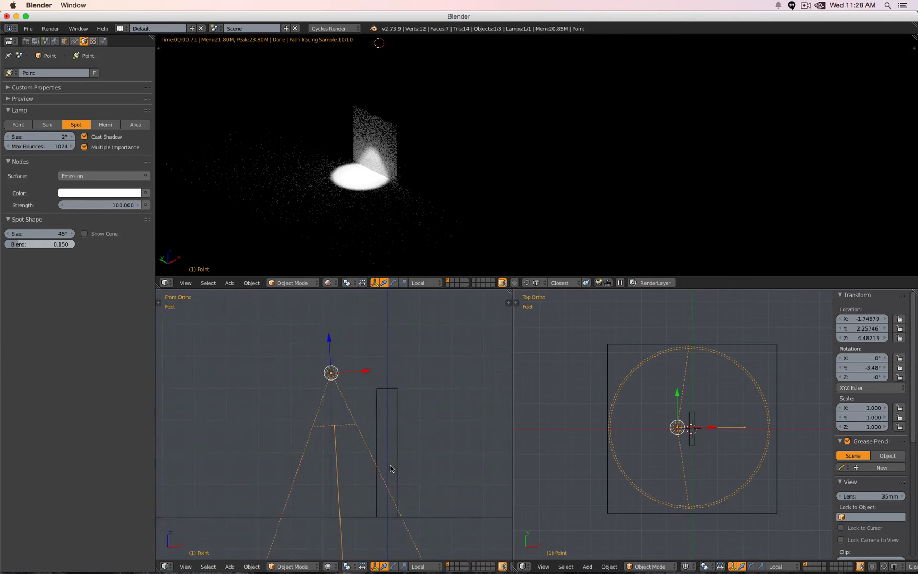
scroll(390, 467, down, 2)
key(KP_3)
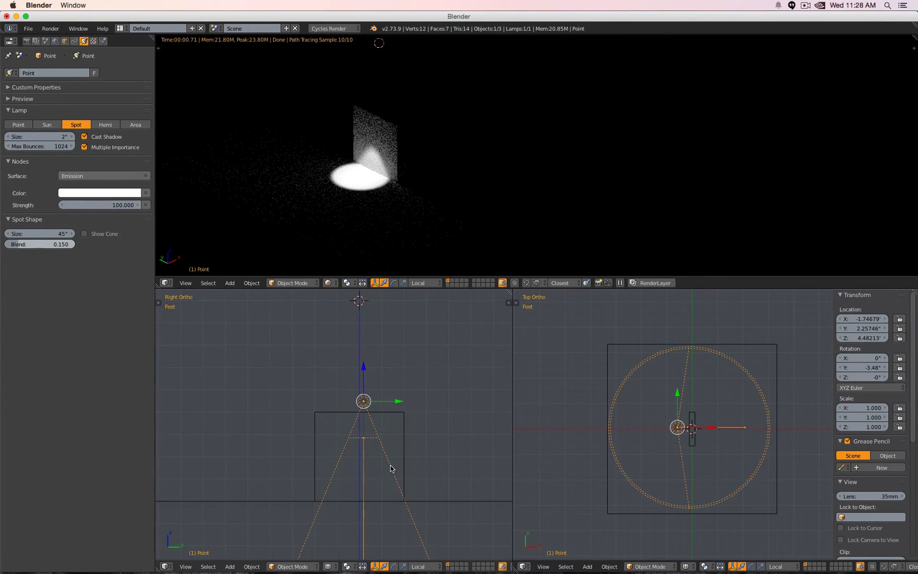
scroll(389, 467, up, 5)
key(g)
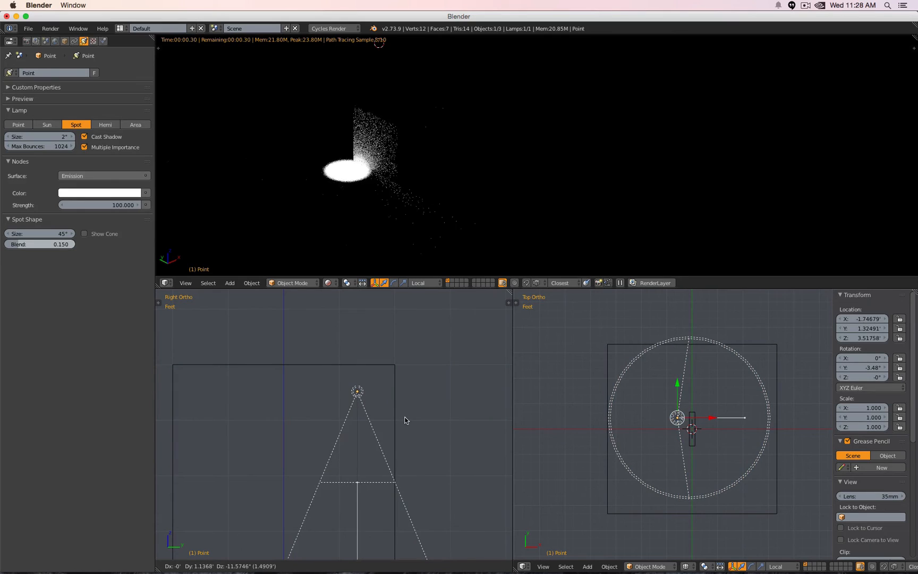
click(384, 416)
scroll(384, 416, down, 4)
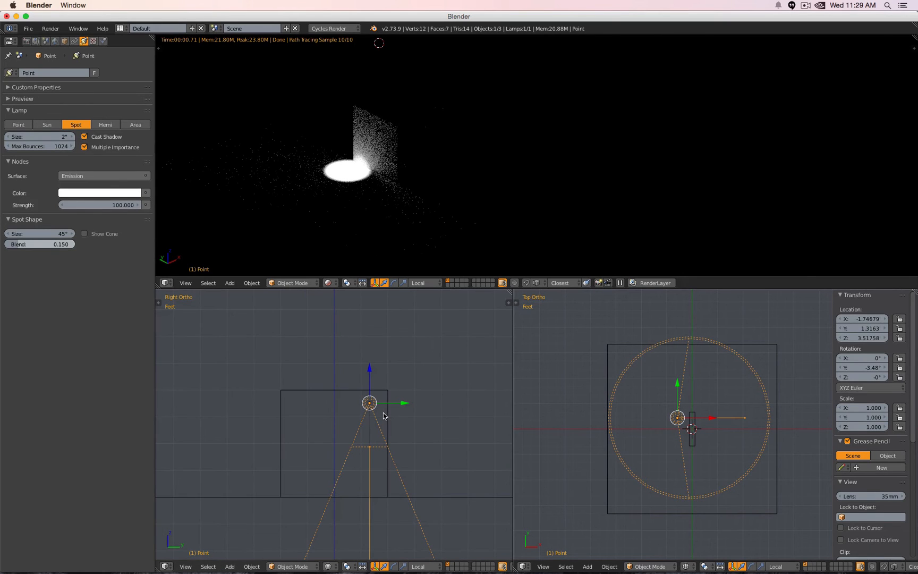
- In the front view, move the spot lamp along its local X axis up to the wall, at about X -6 inches
key(KP_1)
key(g)
key(x)
key(x)
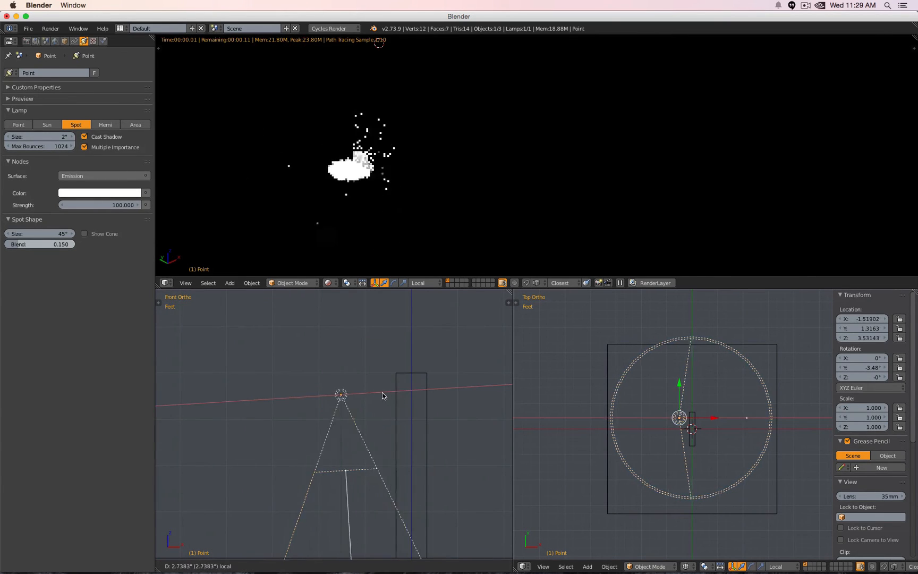
click(420, 393)
- In the right view, duplicate the spot lamp twice along Y, at the wall's centre and at about Y -1.3 feet
key(KP_3)
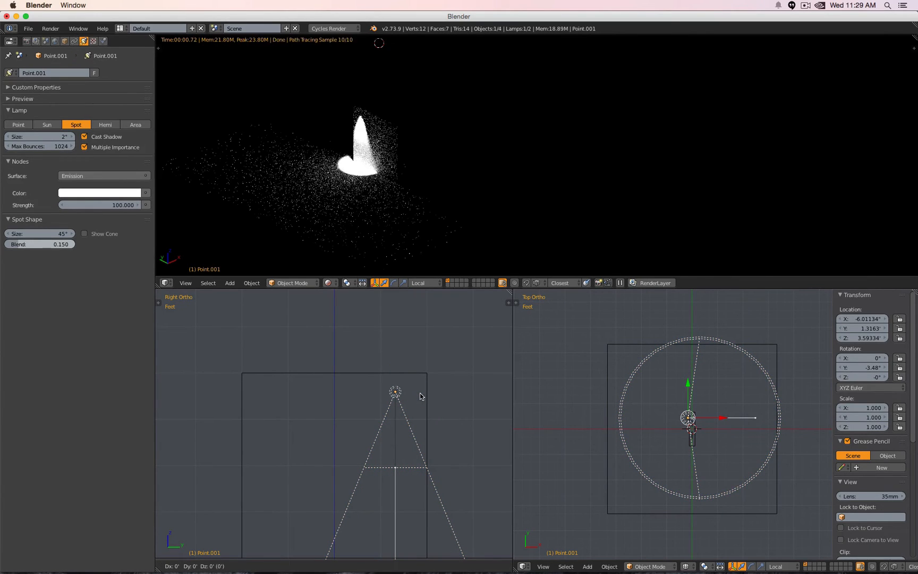
key(shift+d)
key(y)
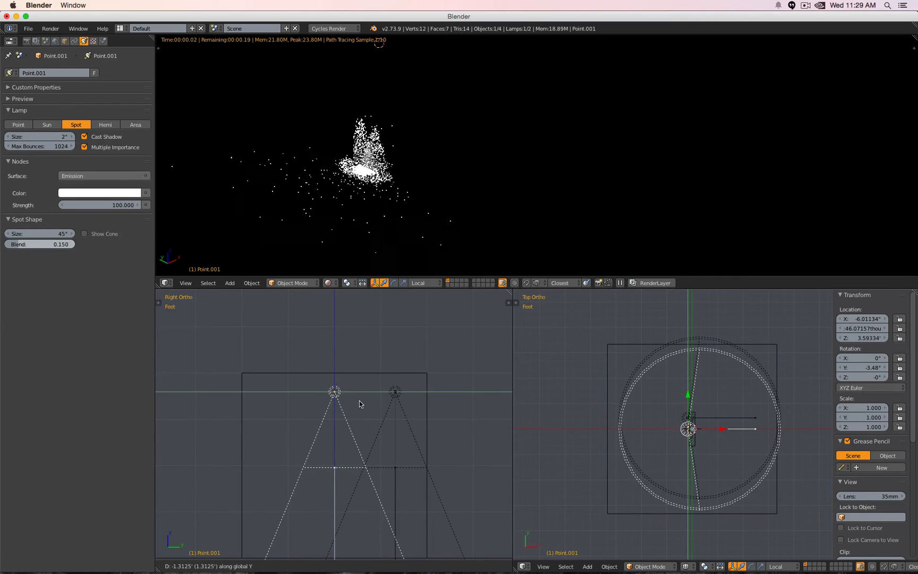
click(360, 402)
key(shift+d)
key(y)
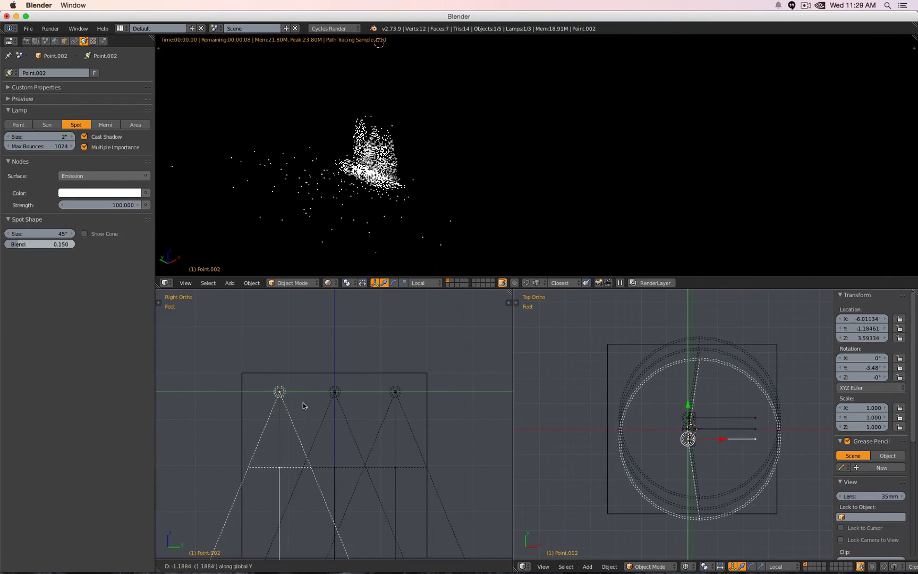
click(298, 403)
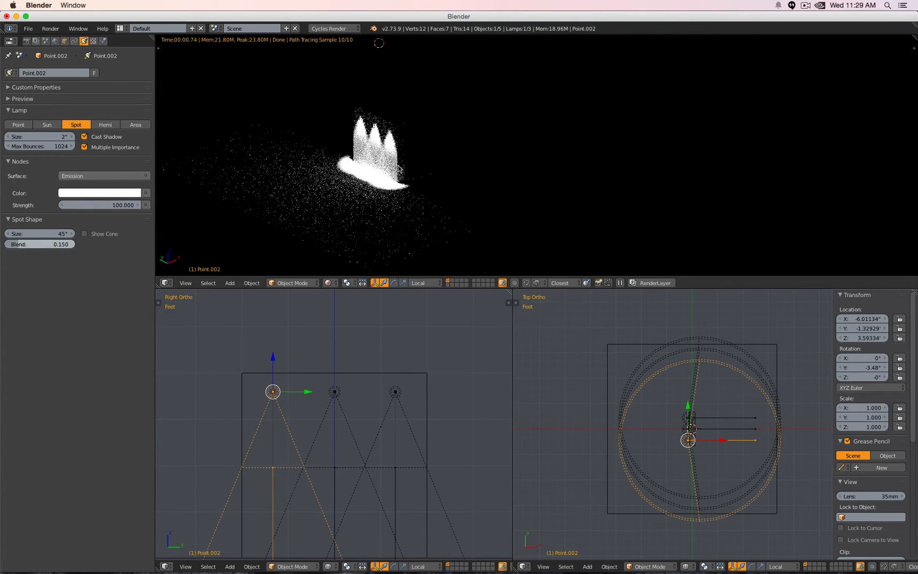
- Delete the two duplicated spot lamps, keeping the original
shift+right_click(334, 392)
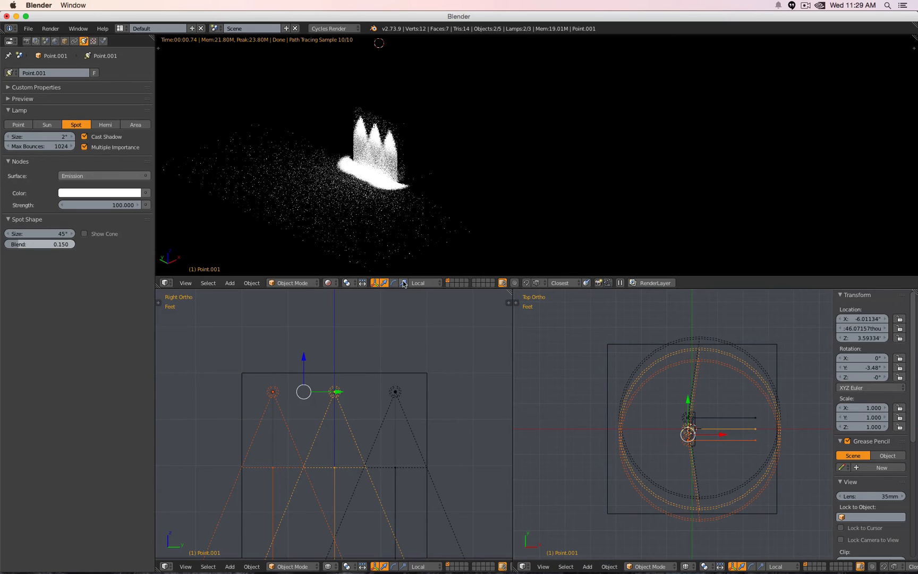
key(x)
click(395, 354)
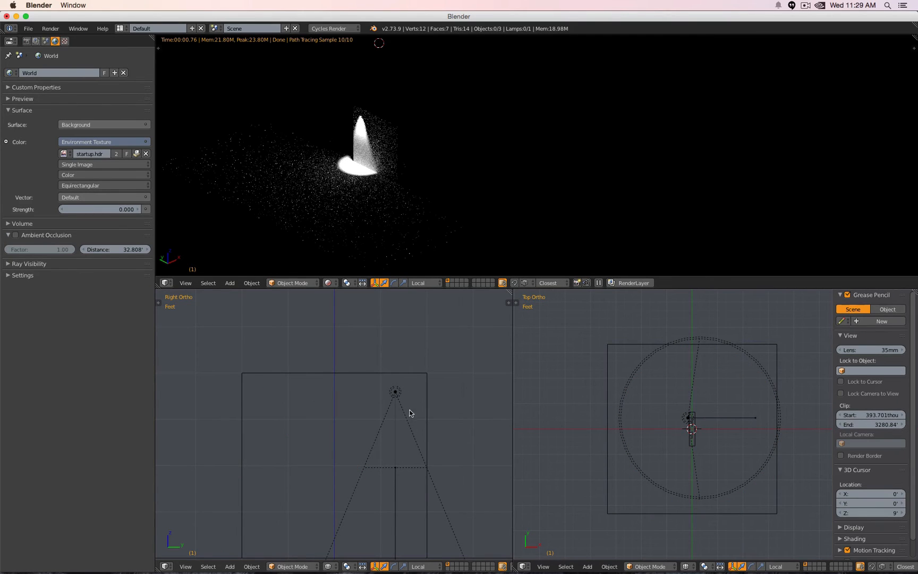
- Make an independent duplicate of the original spot lamp at about Y -1.3 feet near the wall's other end
key(ctrl+z)
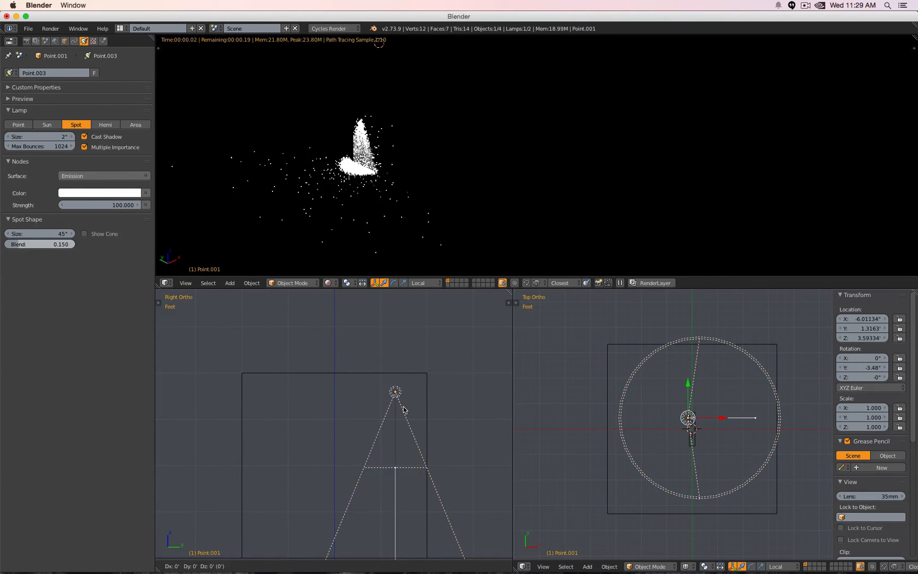
key(shift+d)
click(303, 396)
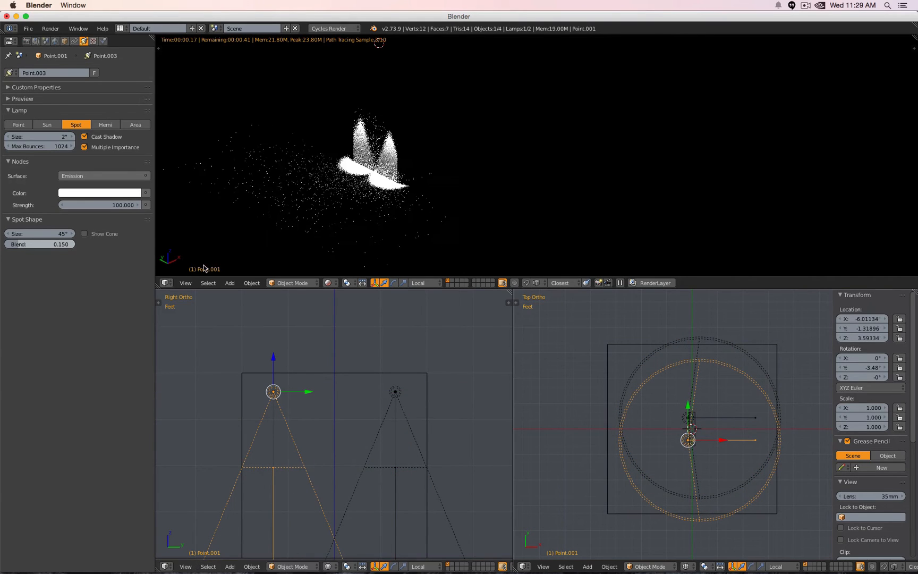
- Set the duplicate lamp's strength to 20 and then 10, and select the original lamp to compare its strength
click(106, 206)
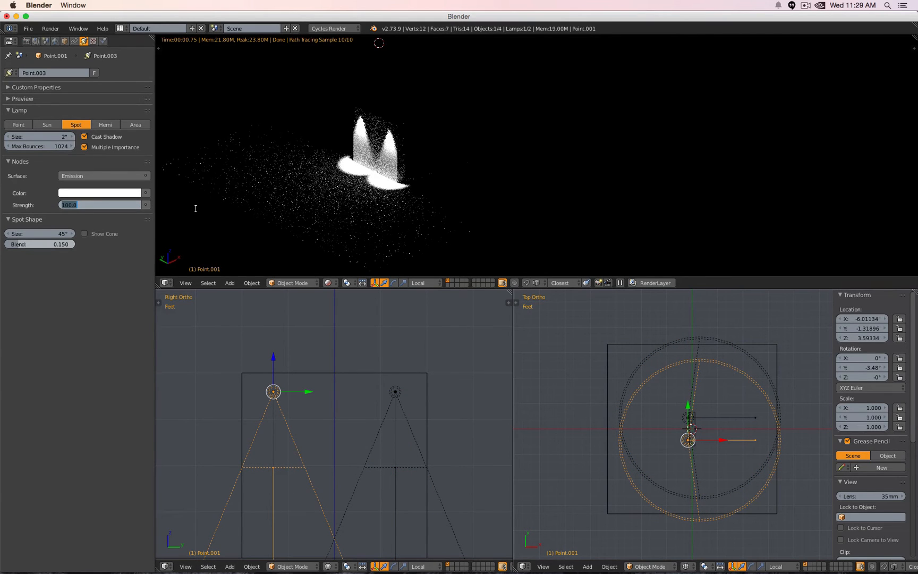
text(20)
key(Return)
click(117, 203)
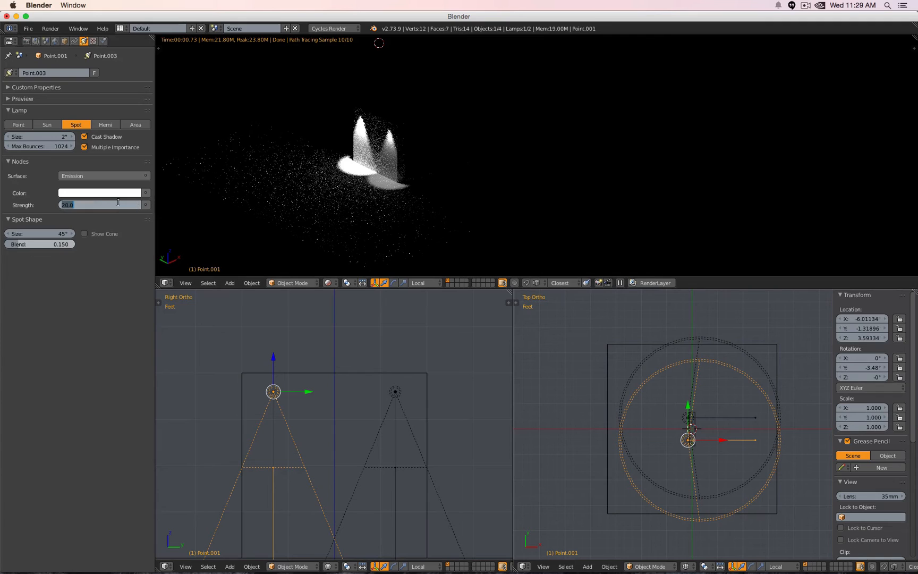
text(10)
key(Return)
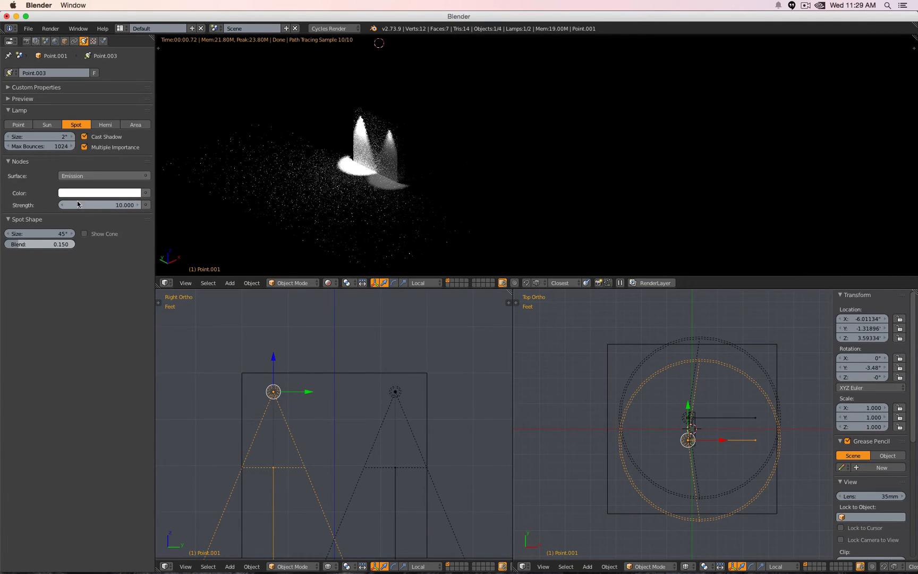
right_click(395, 392)
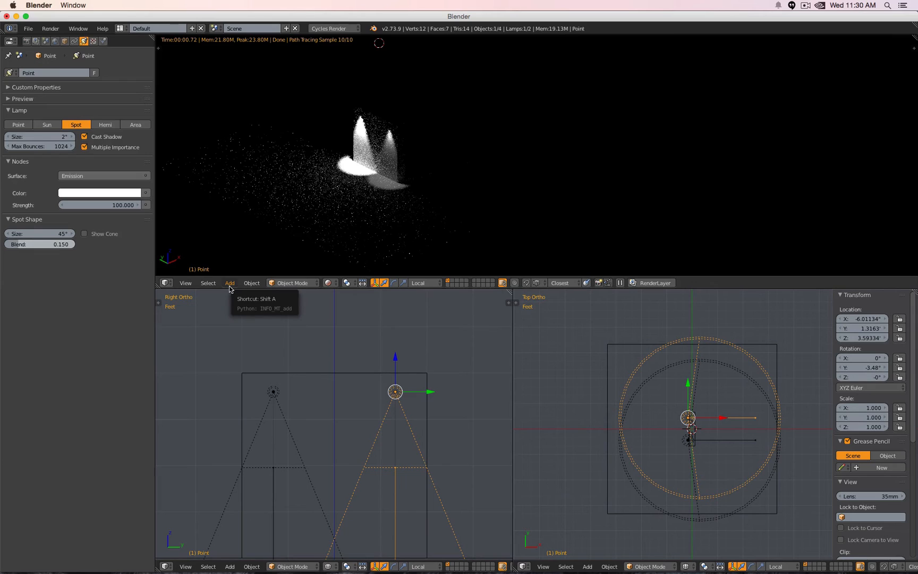
- Delete the duplicate spot lamp with strength 10
right_click(273, 405)
key(x)
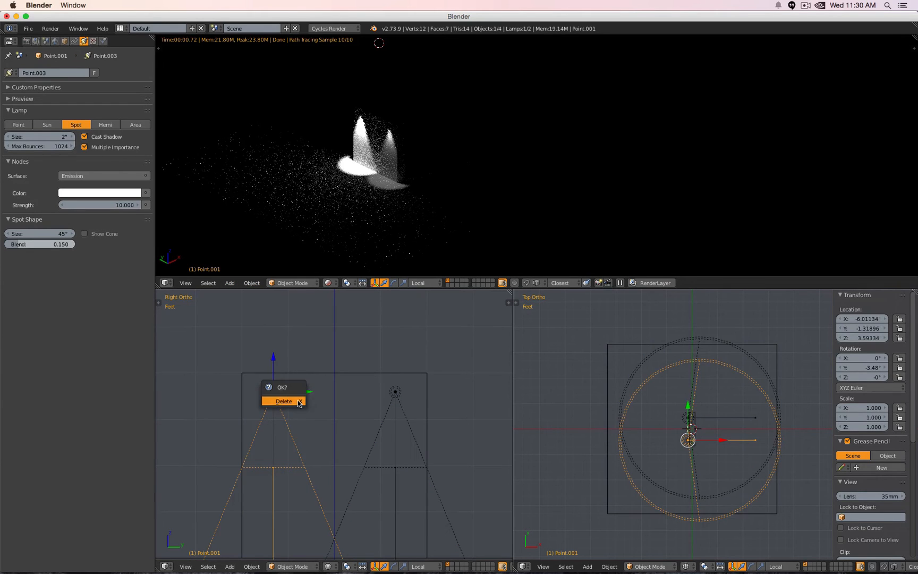
click(284, 401)
- Create two linked duplicates of the original spot lamp along Y, at the wall's centre and at about Y -1.5 feet
right_click(397, 395)
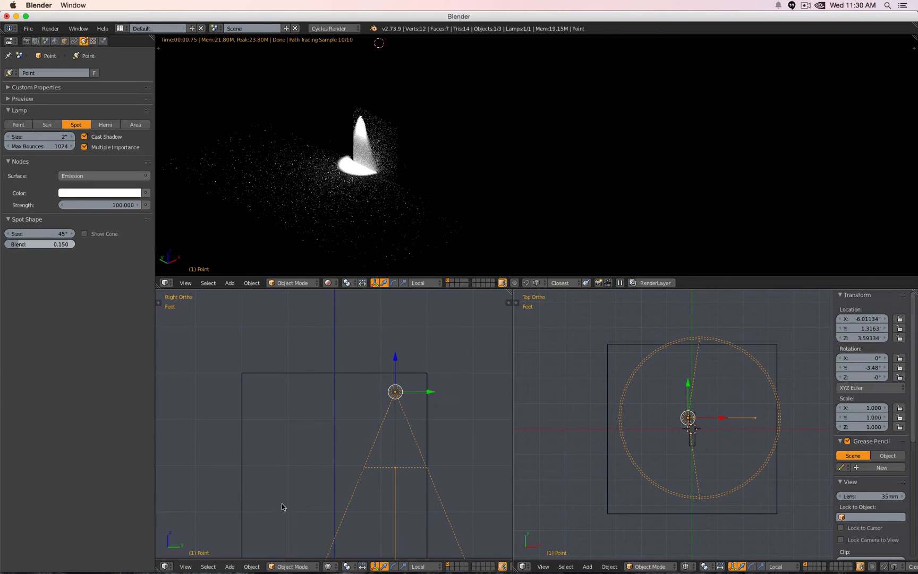
click(252, 562)
key(alt+d)
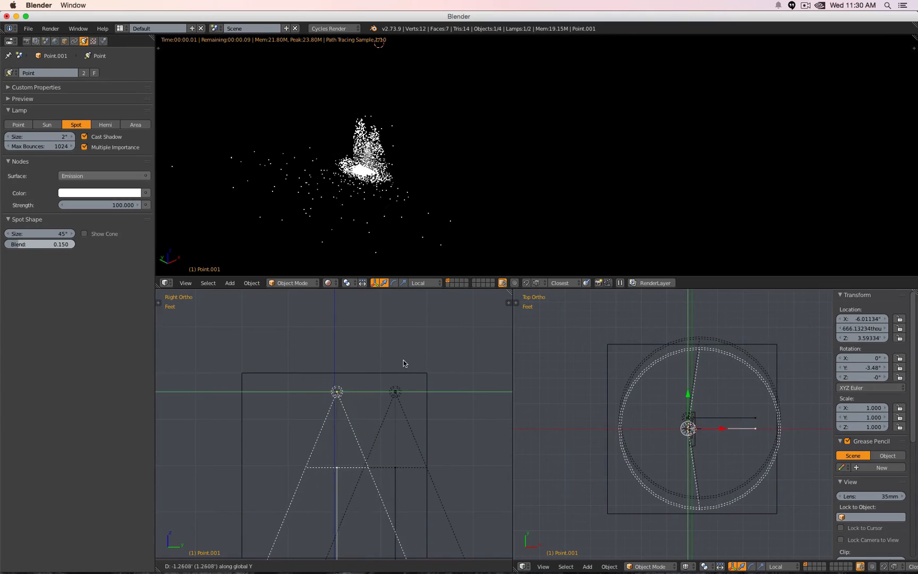
click(401, 364)
key(shift+d)
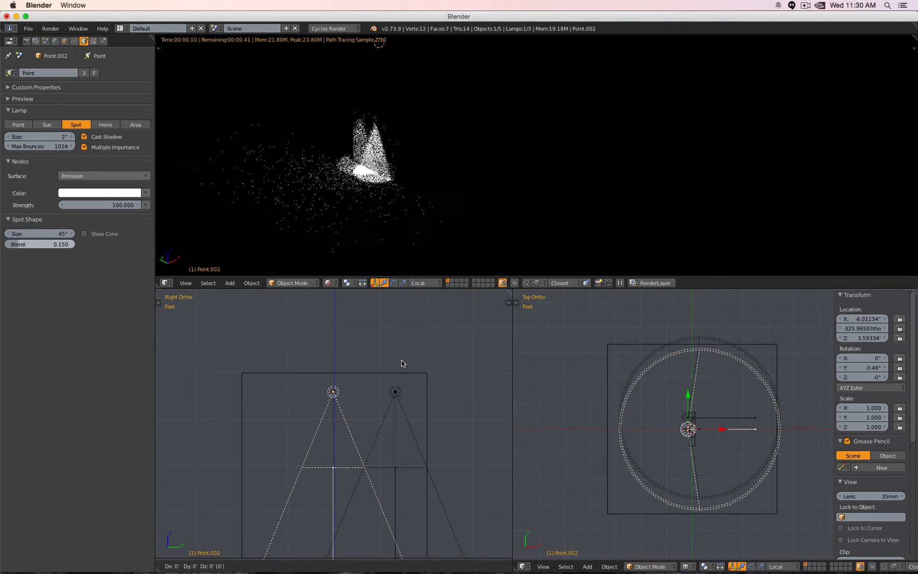
key(y)
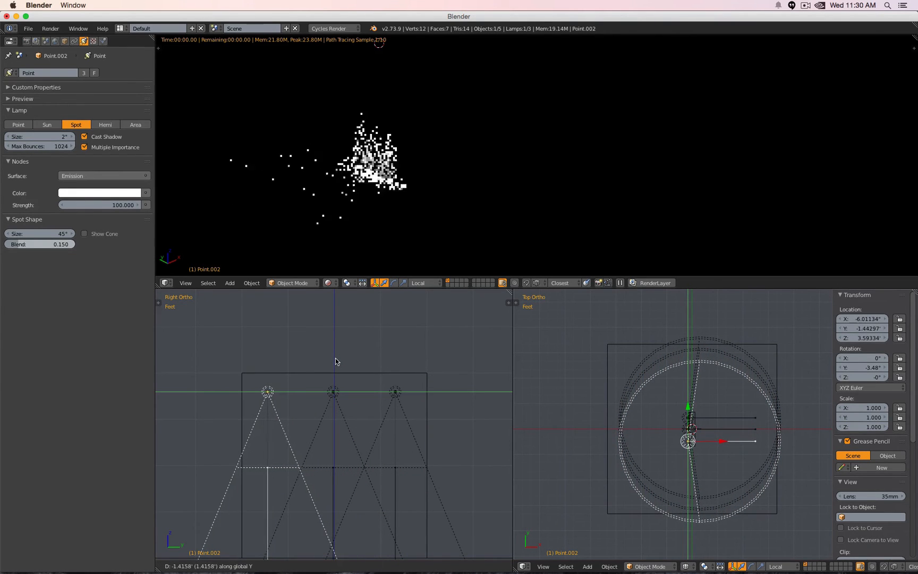
click(334, 358)
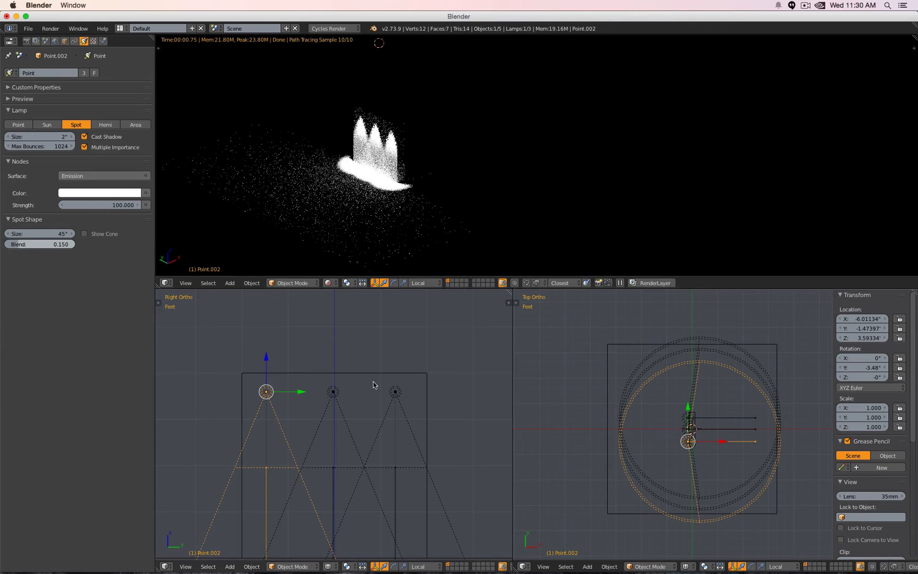
- Select the middle linked spot lamp and set the shared strength to 20, then to 10
right_click(392, 410)
right_click(346, 407)
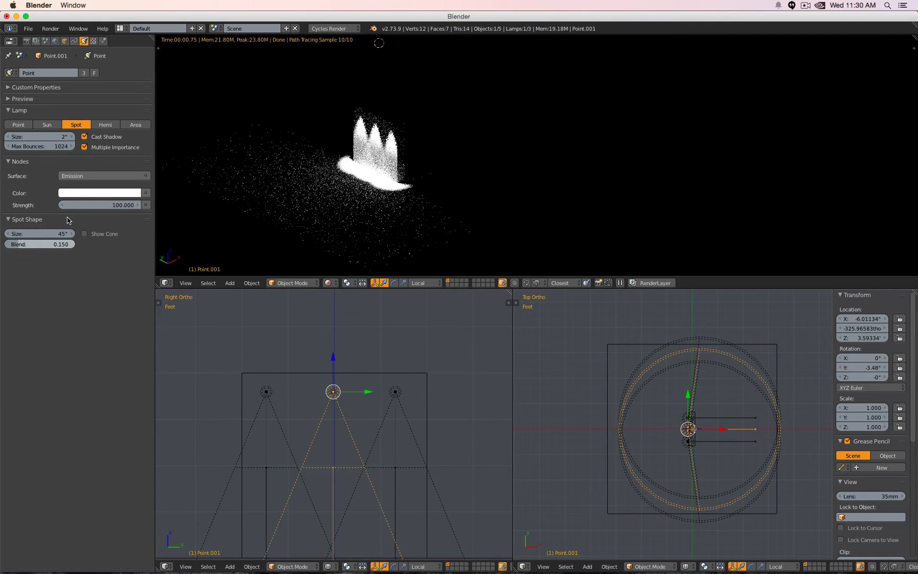
click(109, 204)
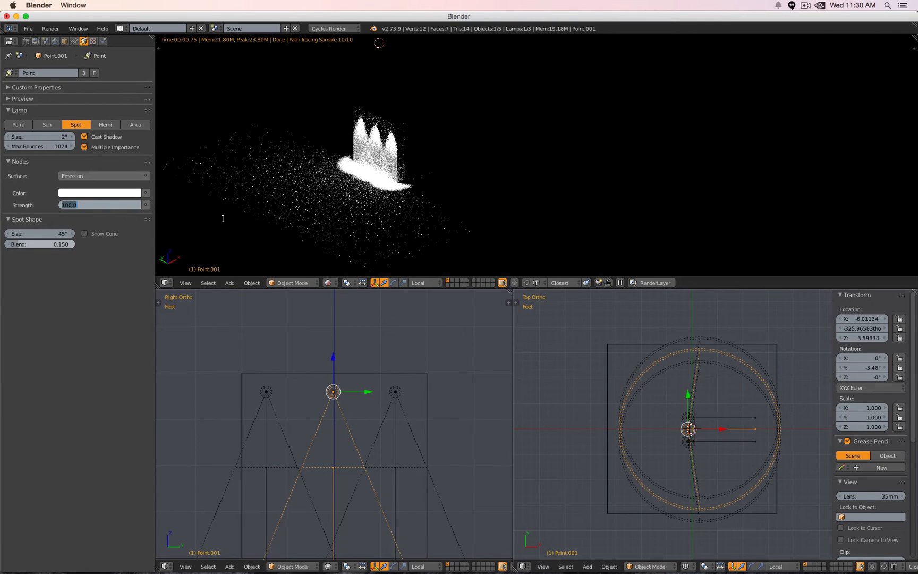
text(20)
key(Return)
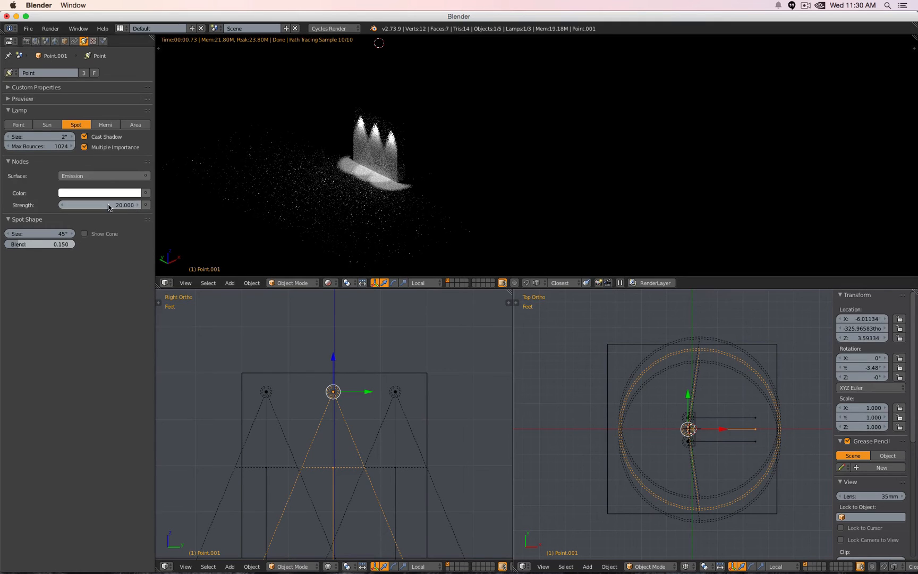
click(109, 205)
text(10)
key(Return)
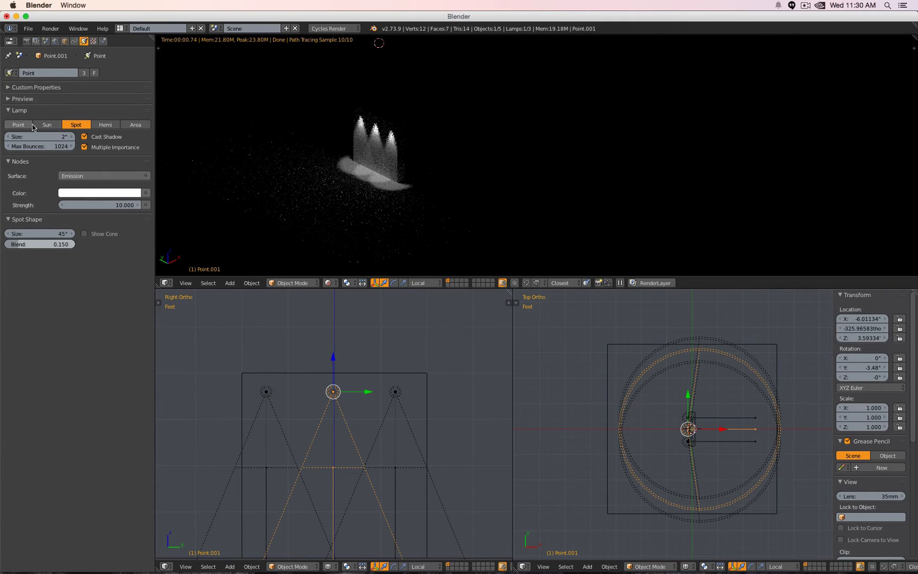
- Switch the three linked lamps to Point, Spot and Area in turn, and return them to Spot
click(56, 126)
click(22, 128)
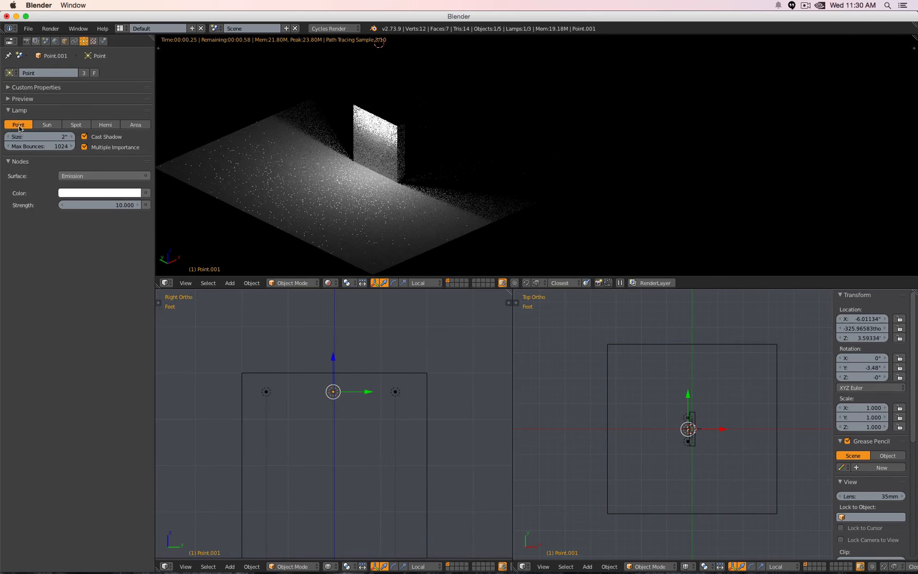
click(74, 126)
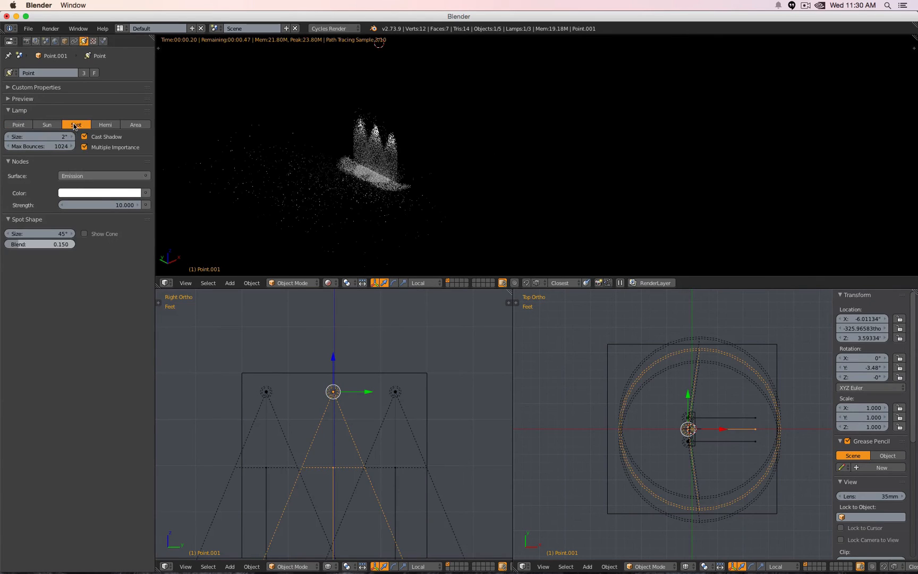
click(136, 125)
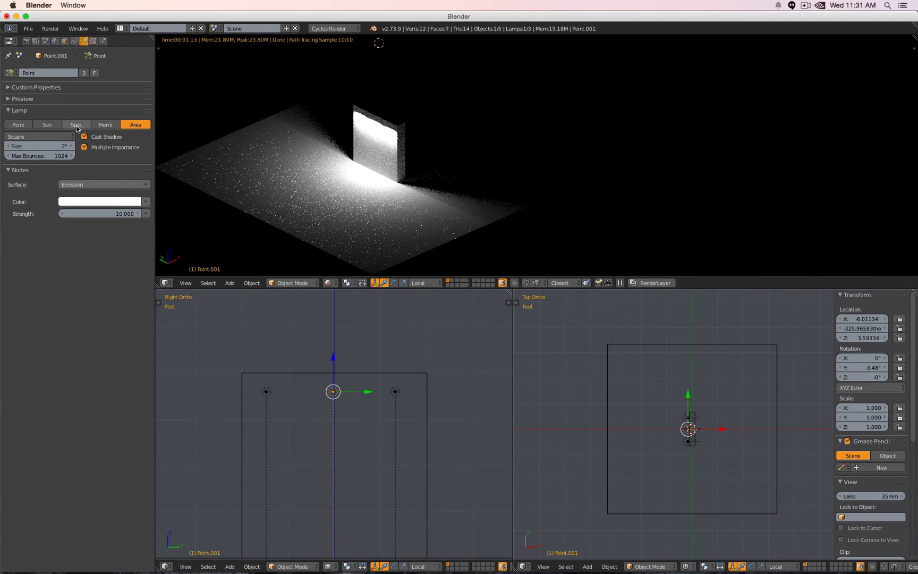
click(76, 126)
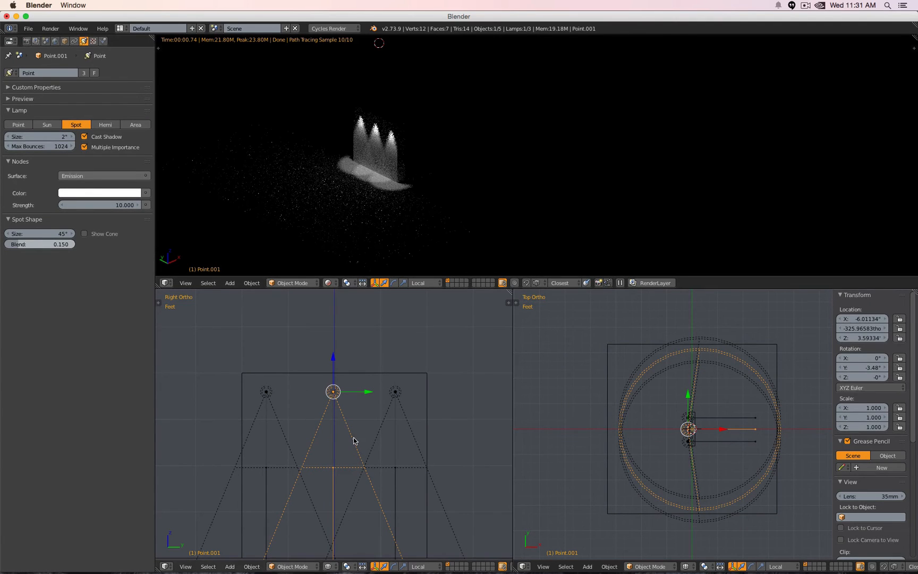
- Tint the linked spot lamps' shared colour pale yellow, about RGB 0.991, 1.000, 0.610, and reset it to white
click(105, 195)
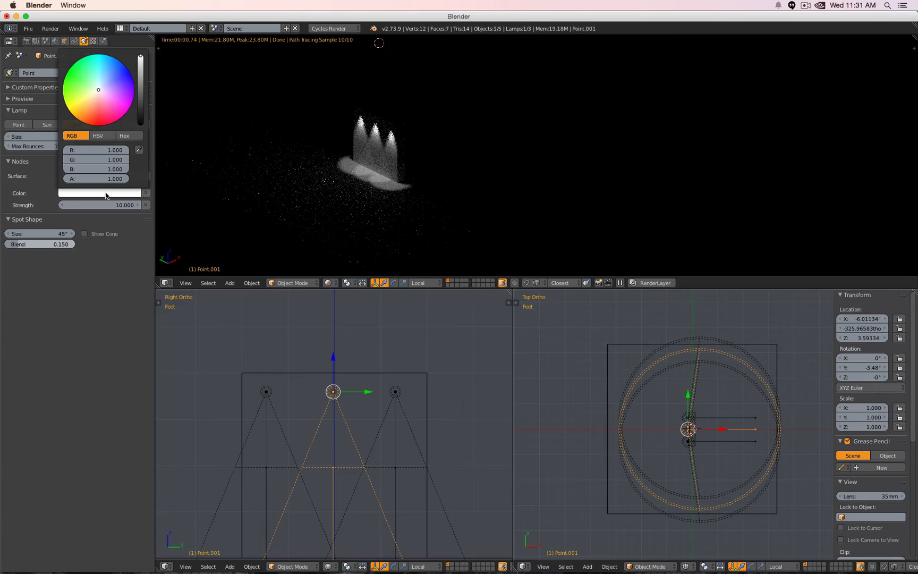
click(92, 95)
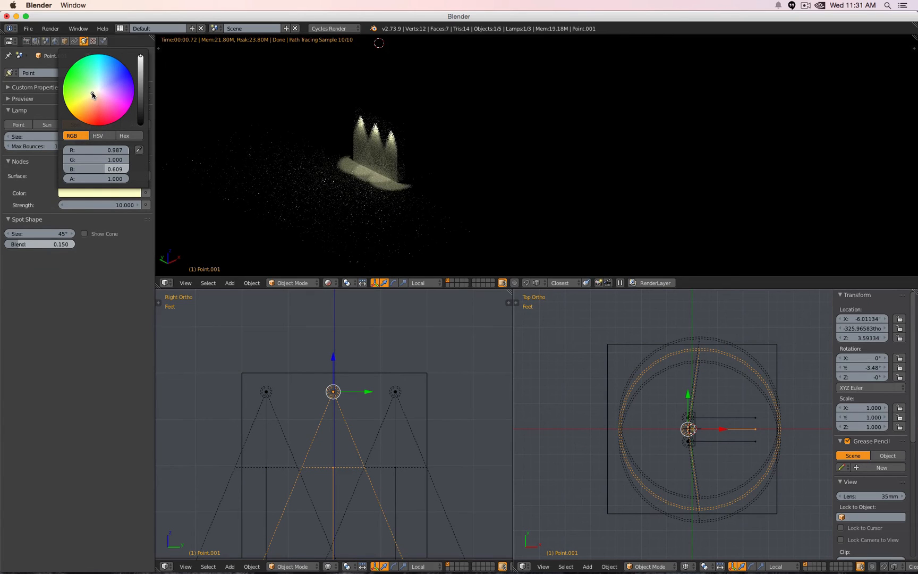
click(116, 160)
click(124, 153)
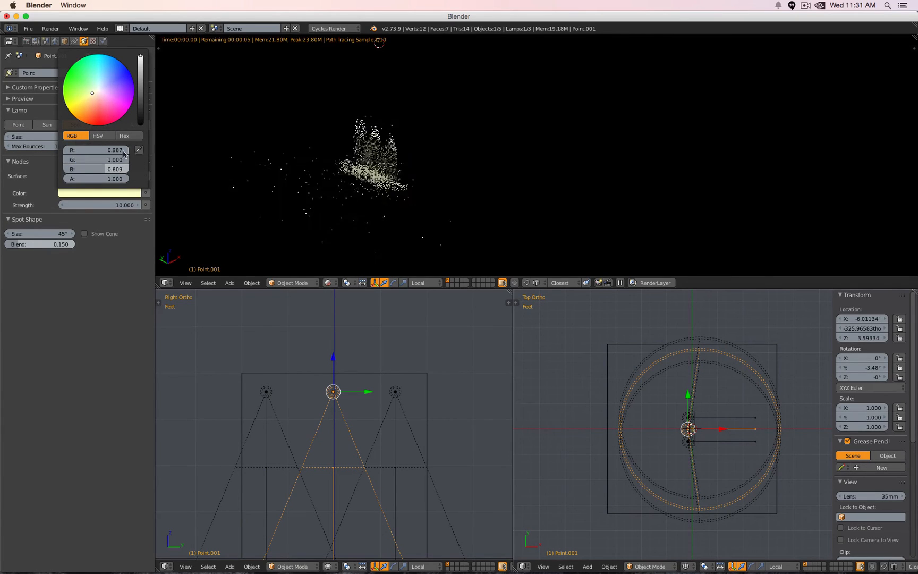
click(112, 194)
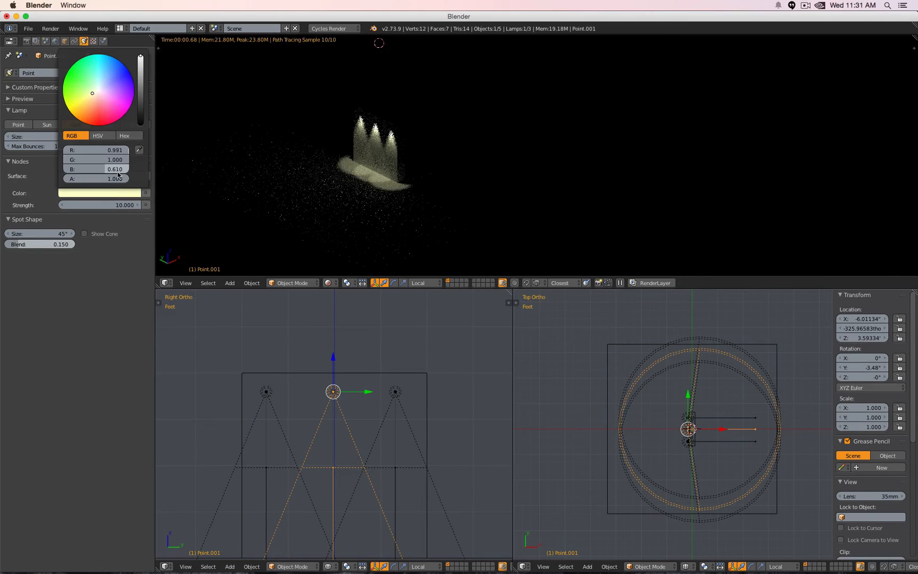
drag(114, 150, 129, 170)
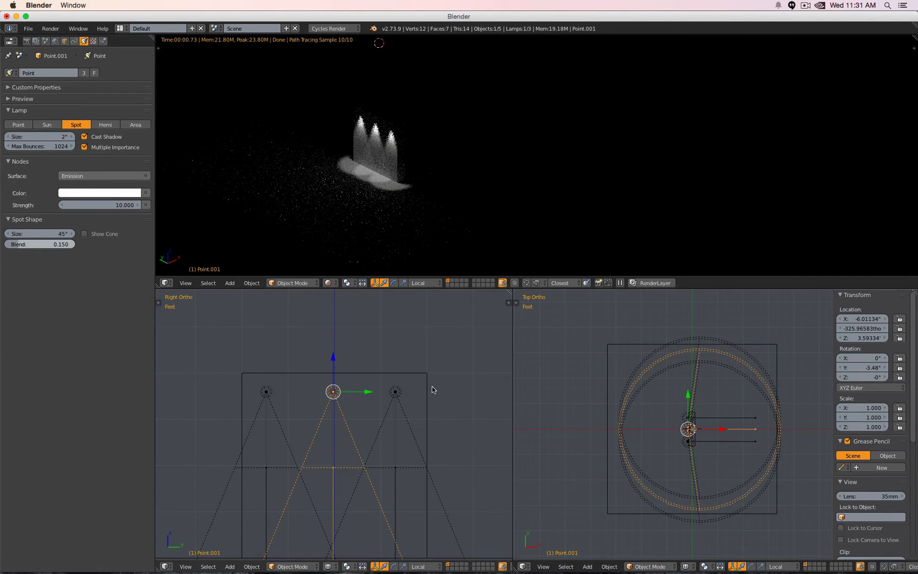
- Nudge the middle spot lamp along Y to about 46 thou and change the perspective view from rendered to wireframe display
drag(370, 391, 368, 391)
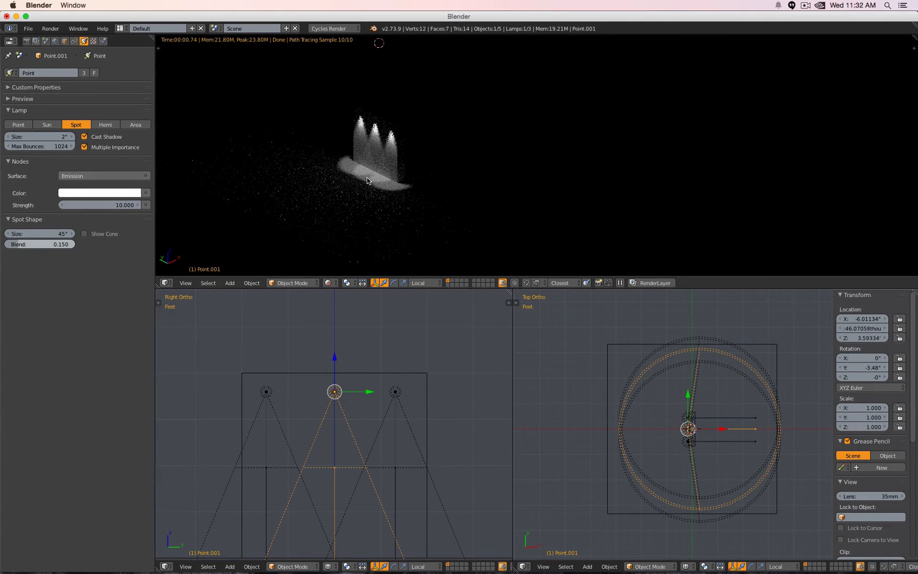
key(z)
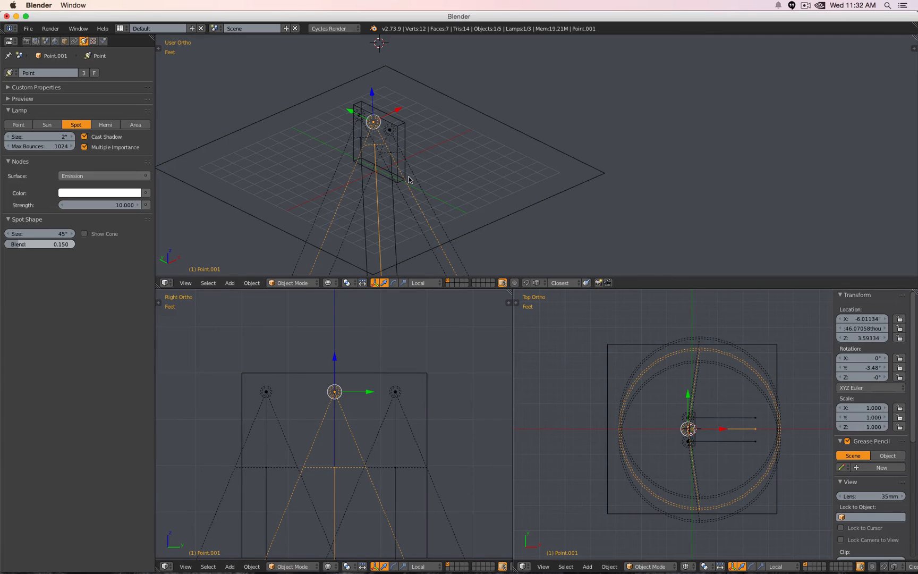
- Maximize and restore the right, top and perspective views and the lamp properties editor in turn
key(shift+space)
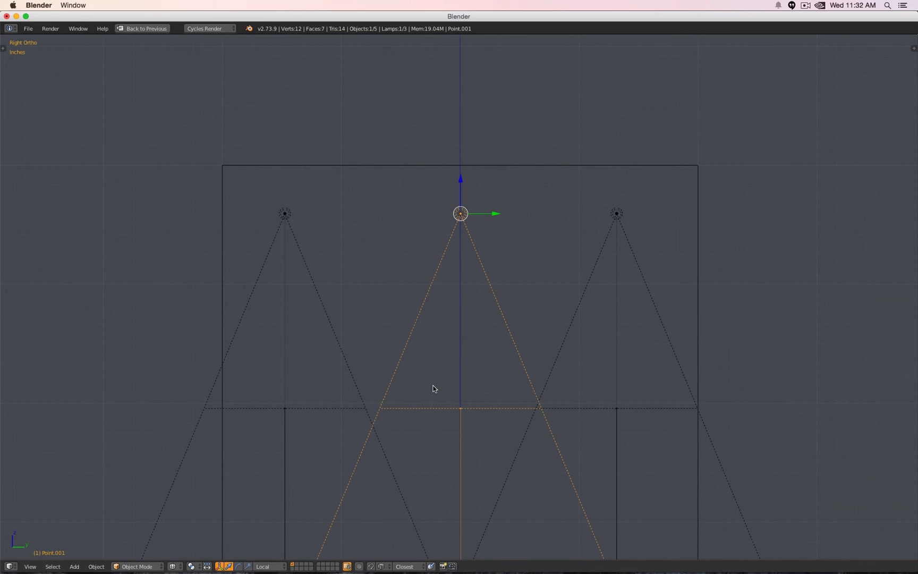
key(shift+space)
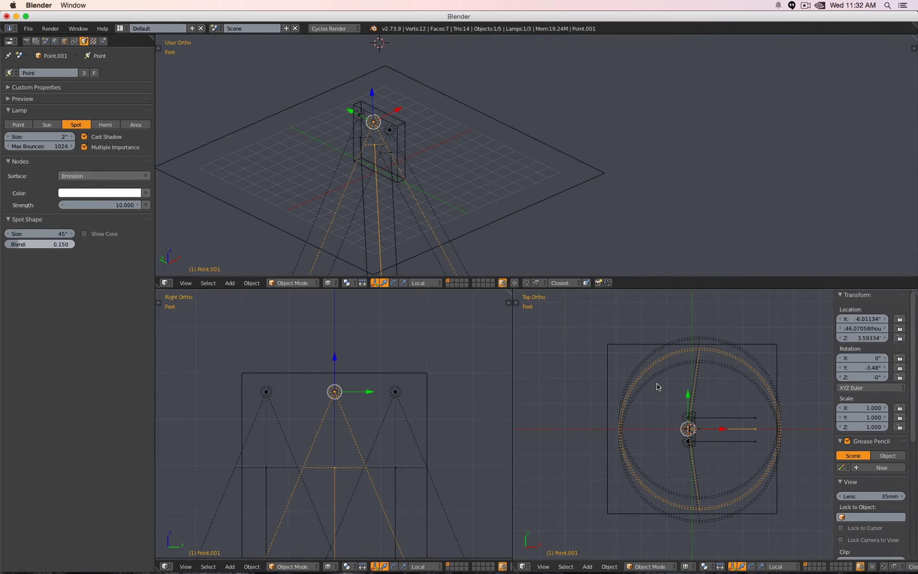
key(shift+space)
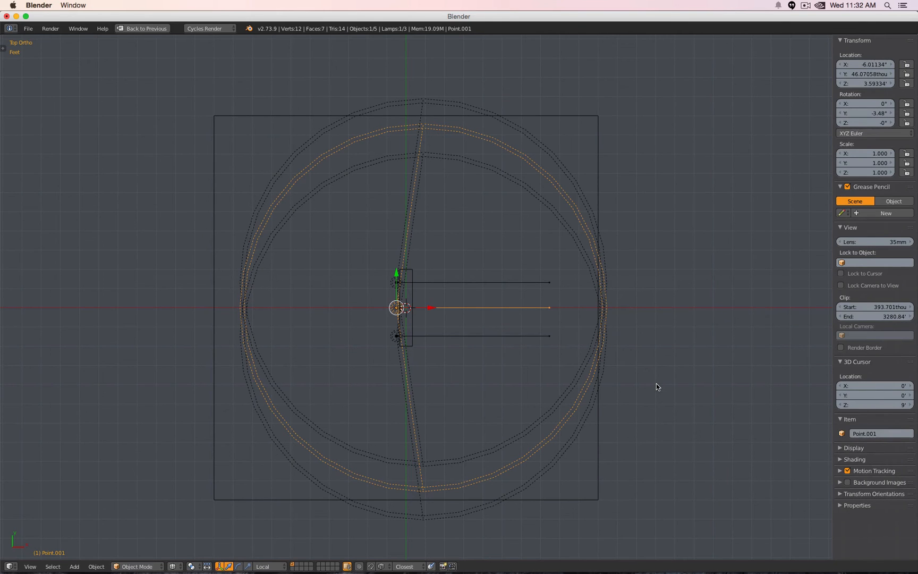
key(shift+space)
key(shift+space)
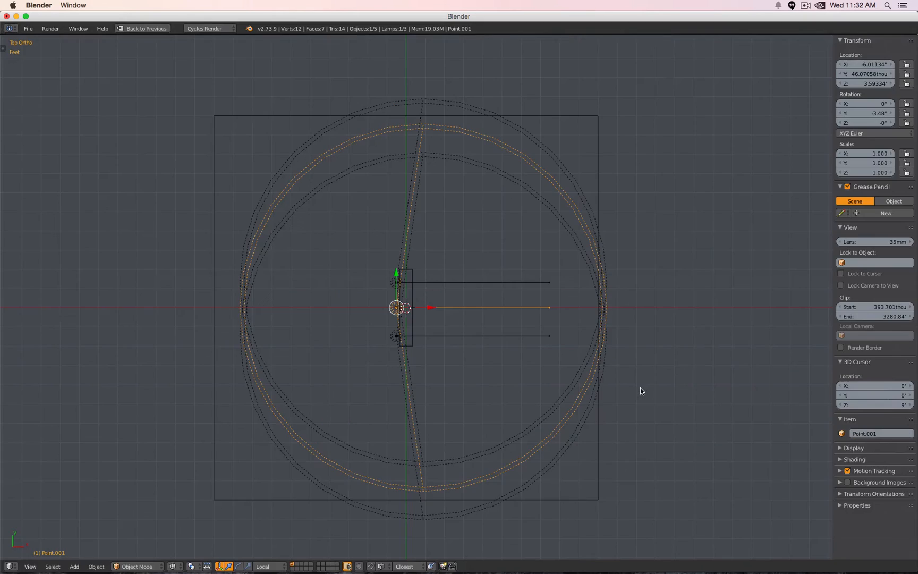
key(shift+space)
key(shift+space)
key(shift+space)
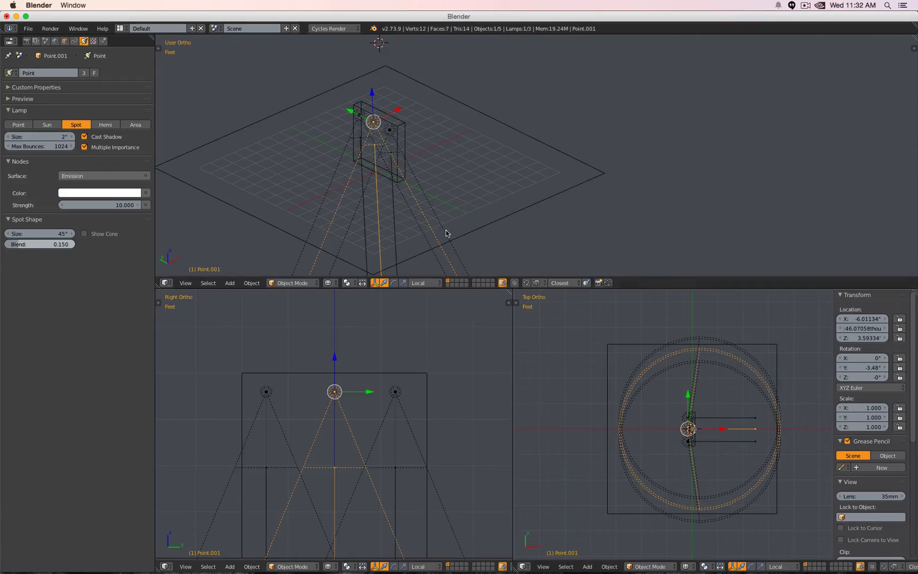
key(shift+space)
key(shift+space)
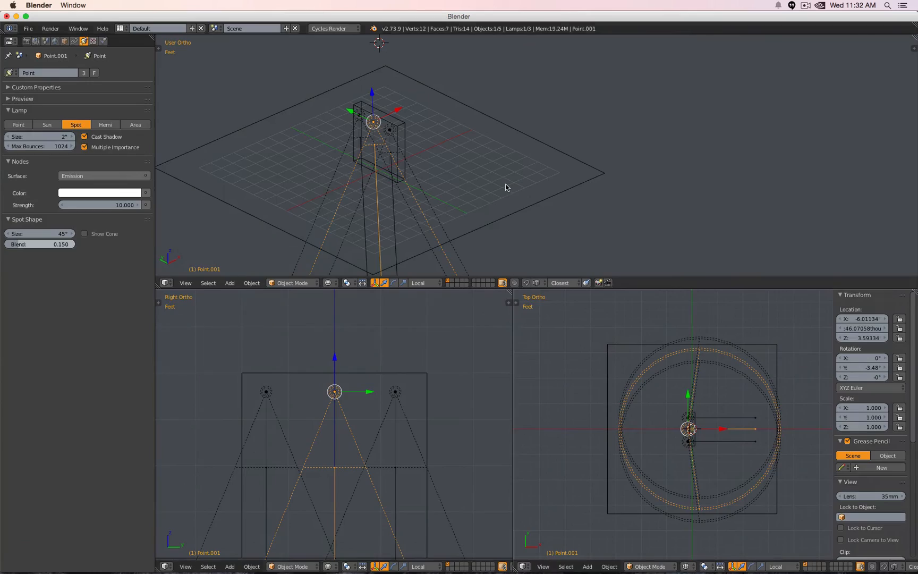
key(shift+space)
key(shift+space)
key(shift+space)
key(shift+space)
key(shift+space)
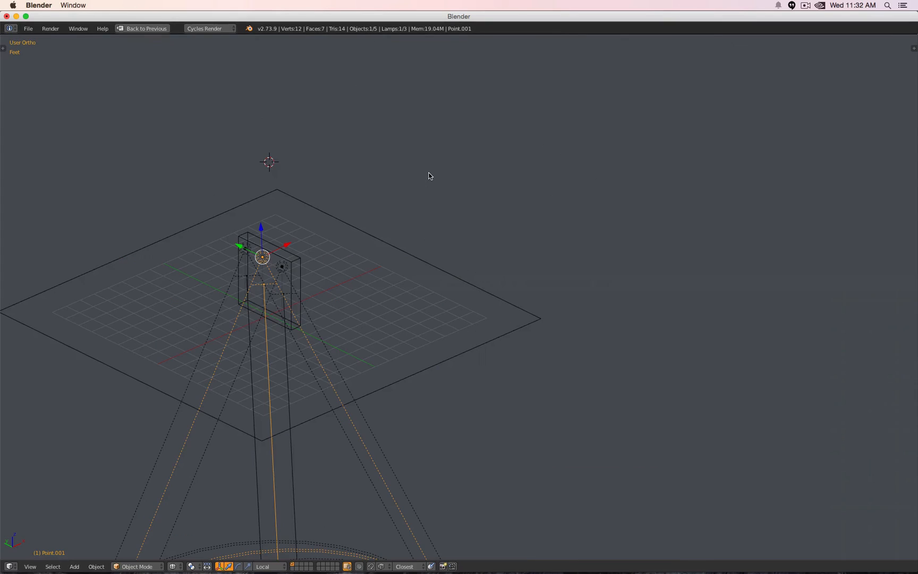
key(shift+space)
key(shift+space)
key(shift+space)
key(shift+space)
key(shift+space)
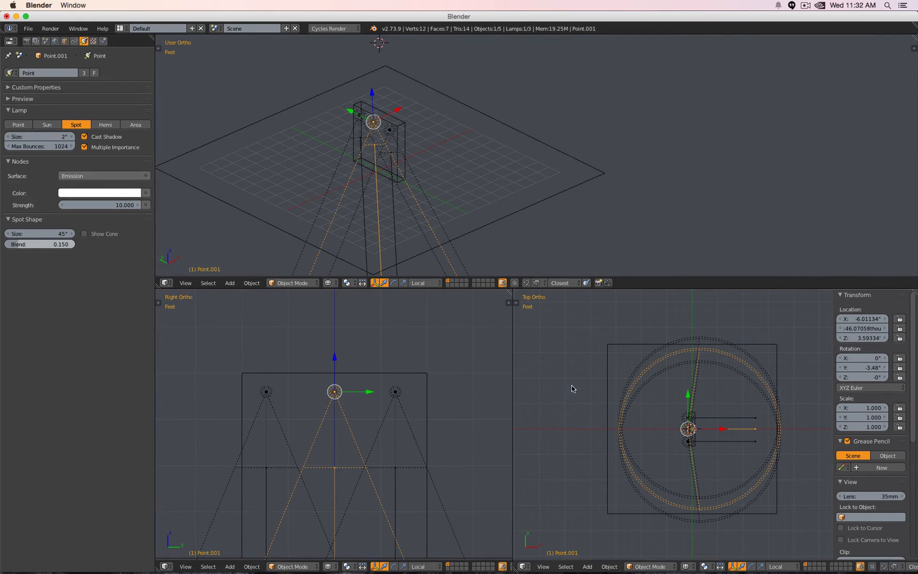
key(shift+space)
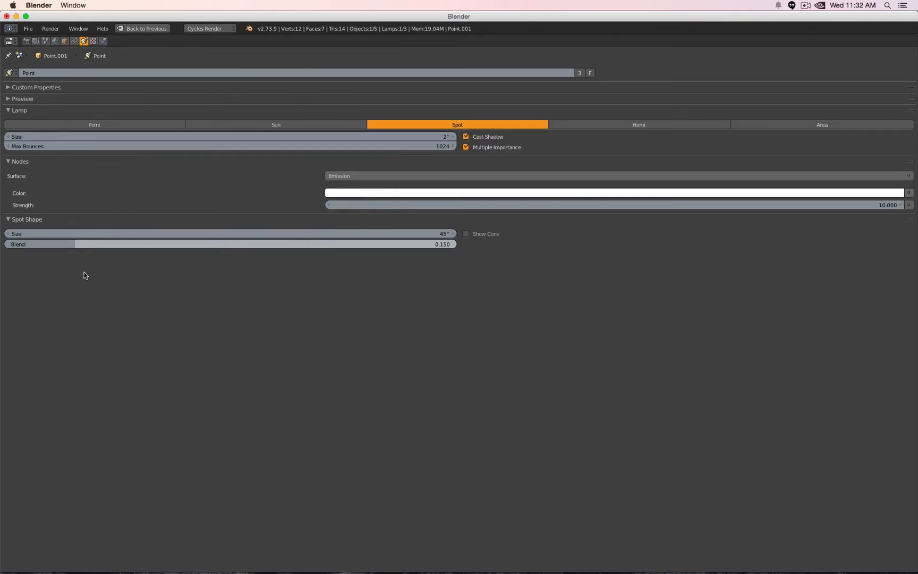
key(shift+space)
key(shift+space)
key(shift+space)
key(shift+space)
key(shift+space)
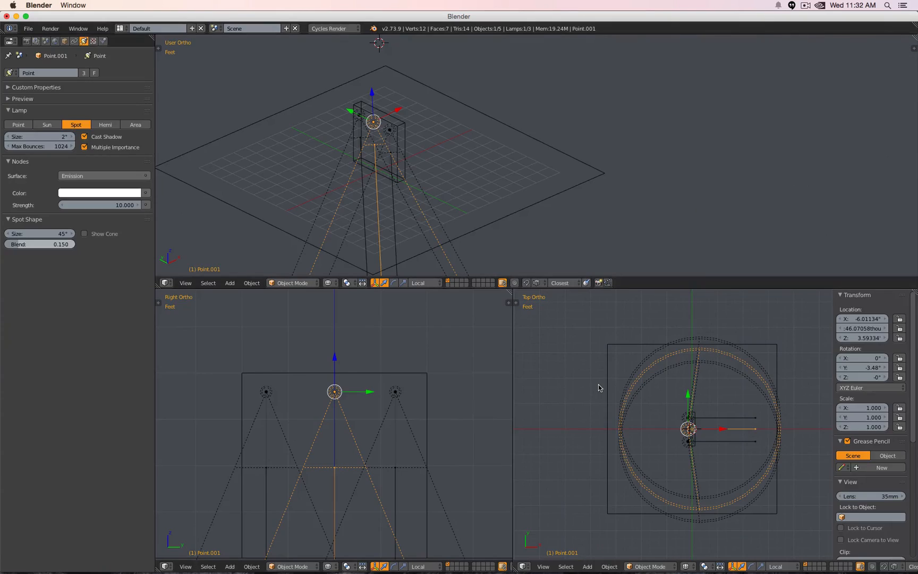
key(shift+space)
key(shift+space)
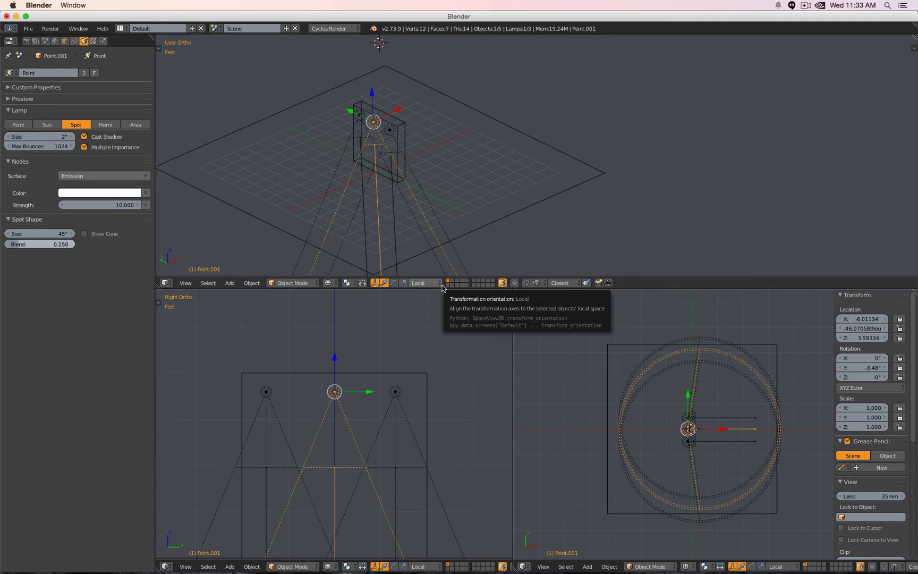
- Select all three spot lamps together and move them to layer 2
shift+right_click(417, 180)
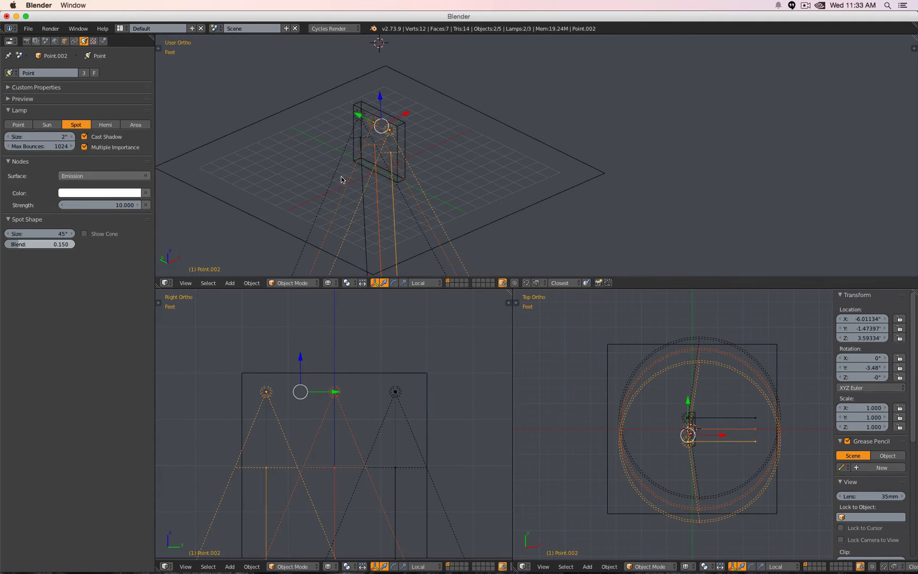
shift+right_click(336, 177)
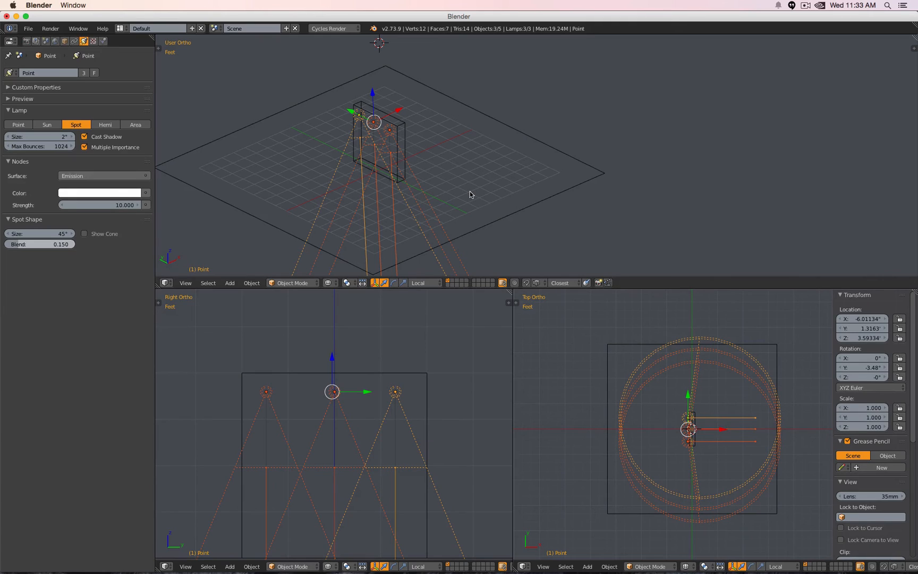
click(252, 283)
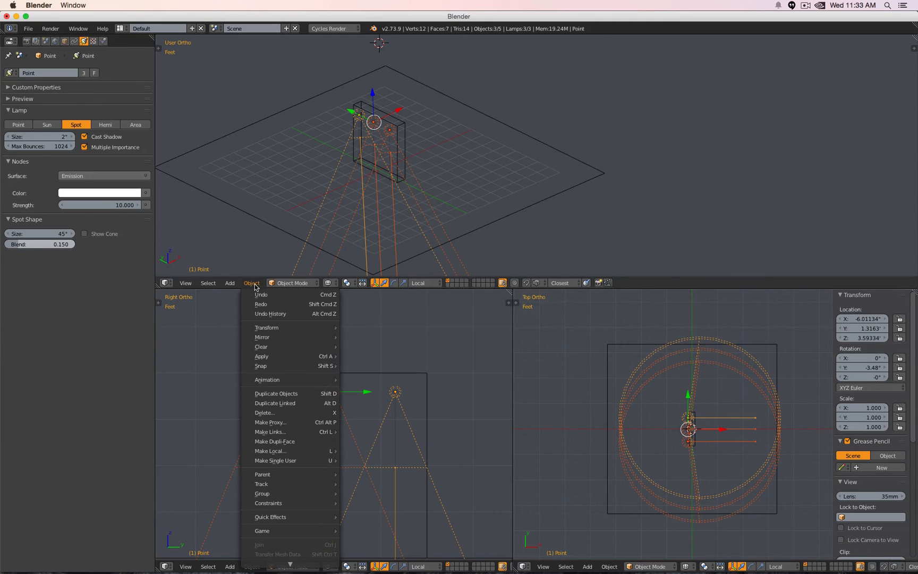
scroll(307, 494, down, 15)
mouse_move(294, 556)
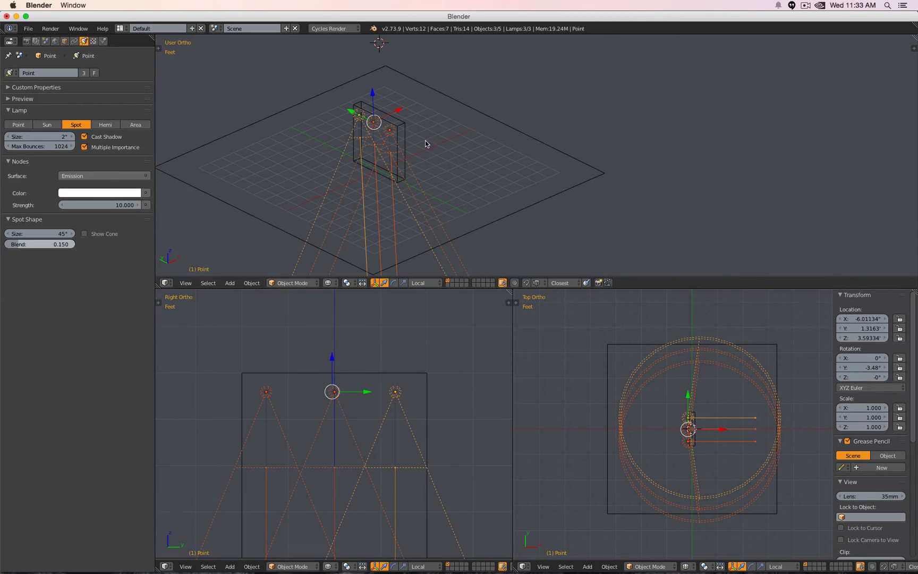
key(m)
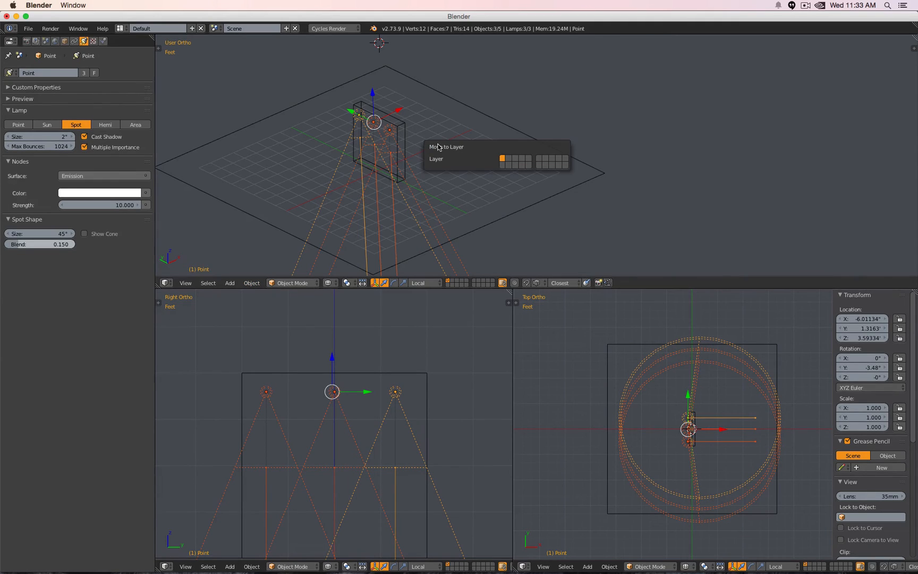
click(507, 159)
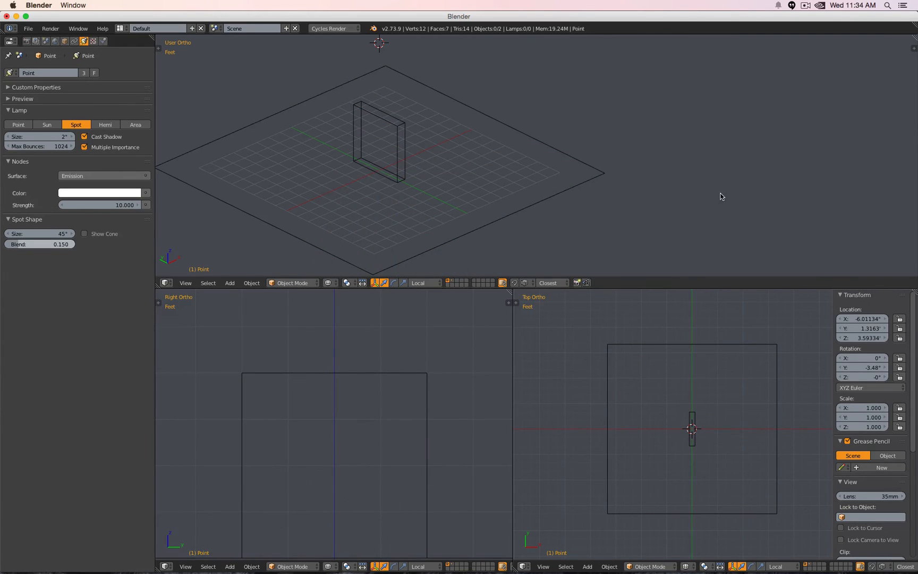
- View layer 4, show only layer 2 with the spot lamps, and deselect them
click(462, 281)
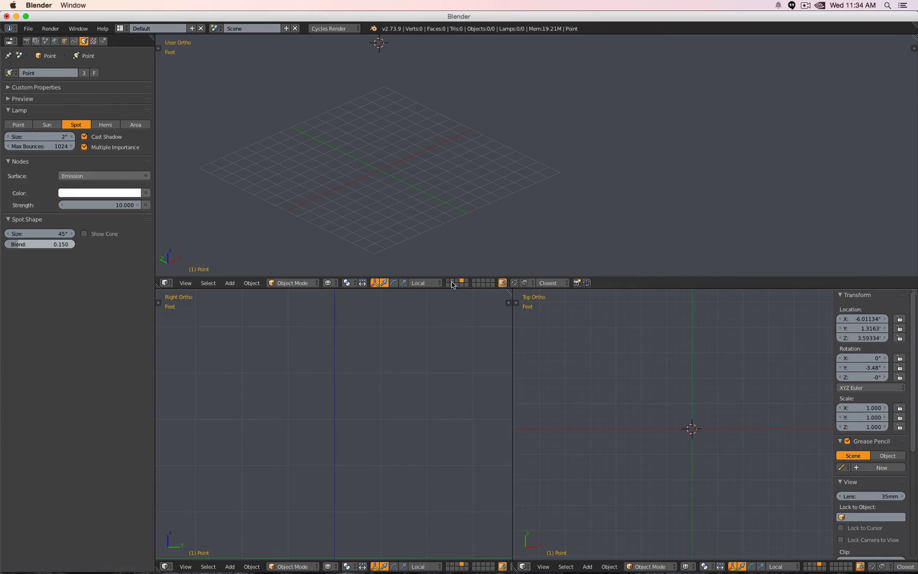
click(450, 281)
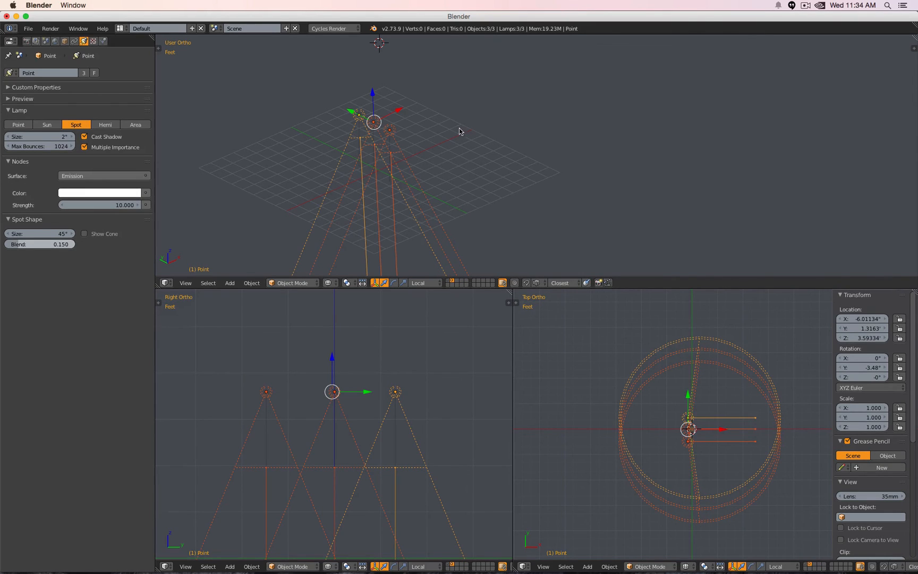
key(a)
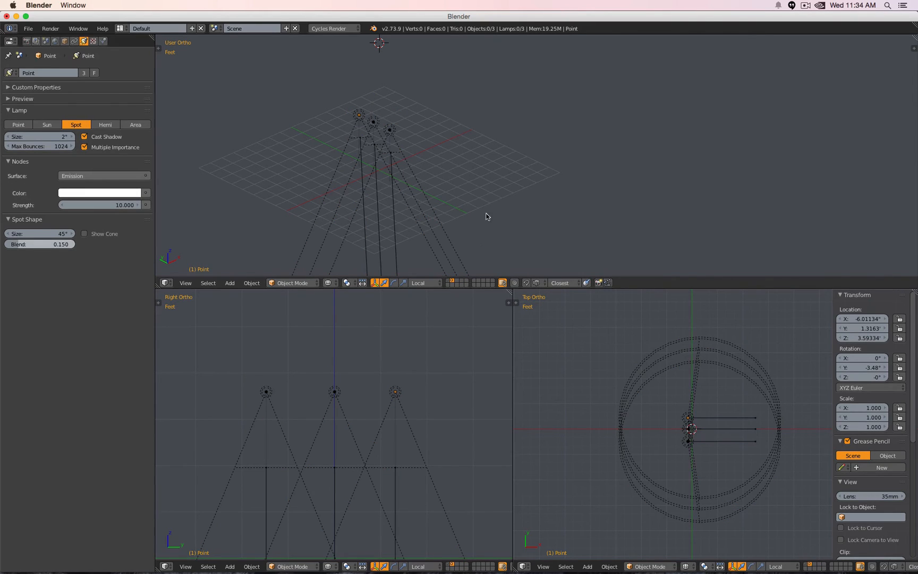
- Show layer 1 to select the wall, and view layers 2 and 5 on their own
click(456, 280)
click(447, 284)
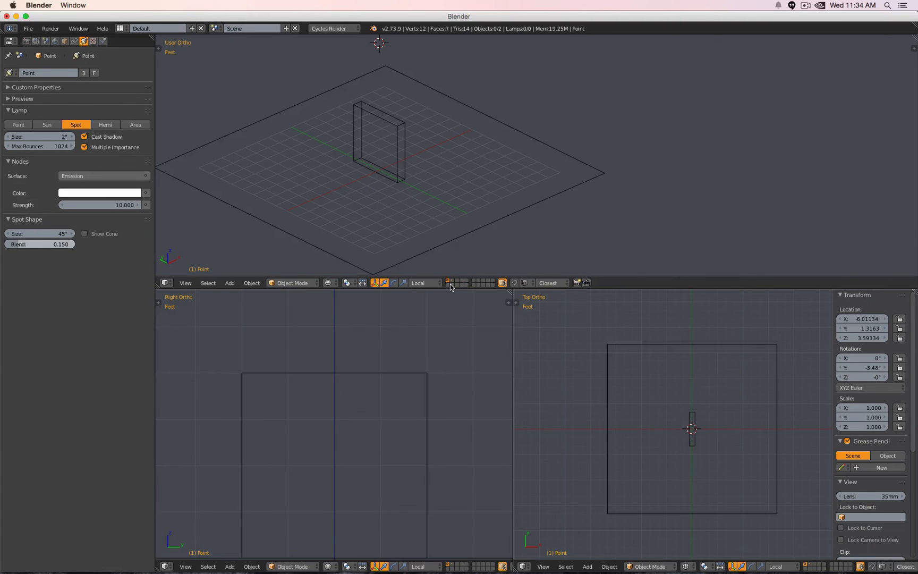
right_click(405, 143)
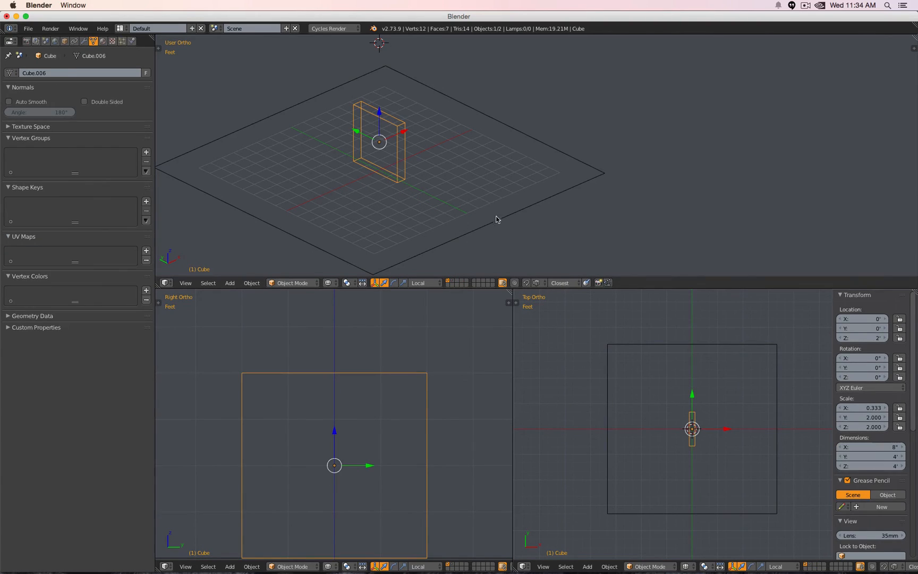
click(451, 281)
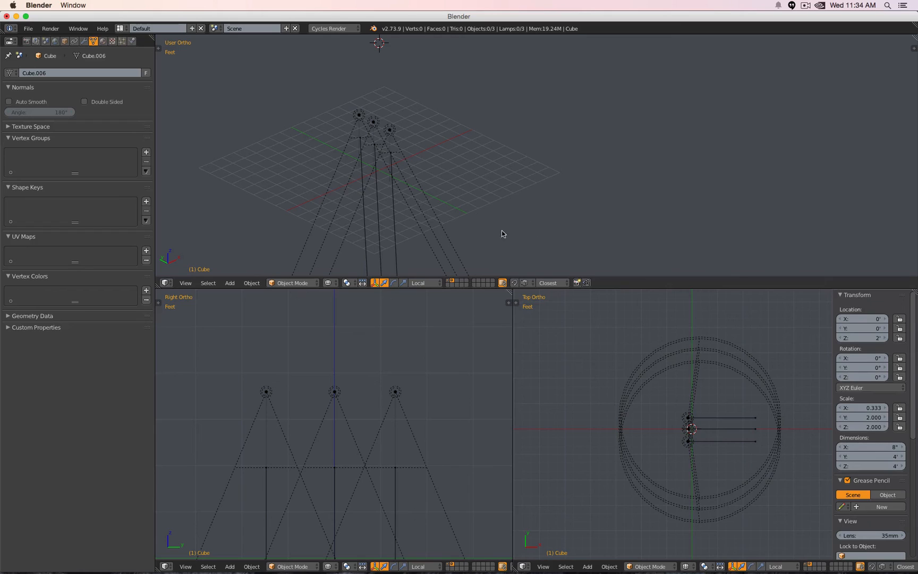
click(465, 282)
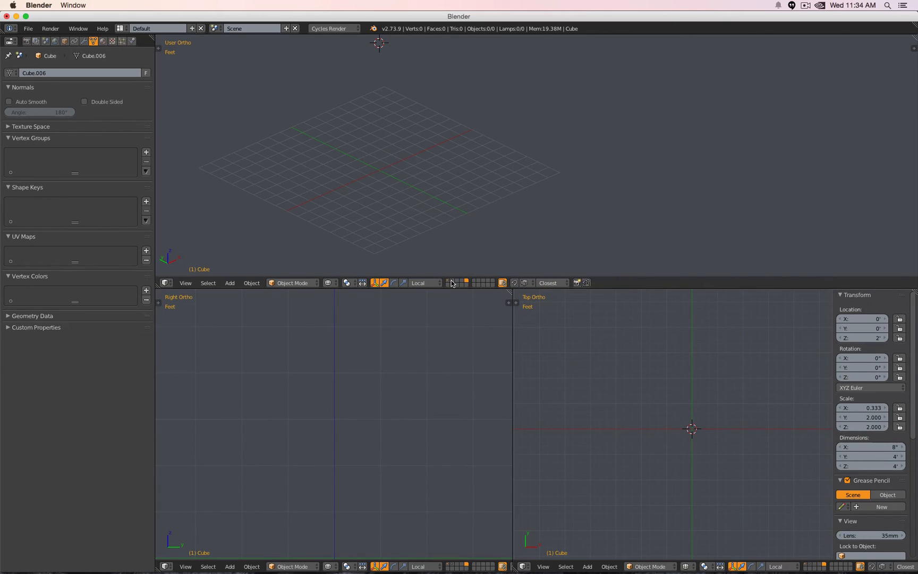
- Switch between layers 1 and 2, and show both together so the wall, ground plane and spot lamps appear
click(452, 284)
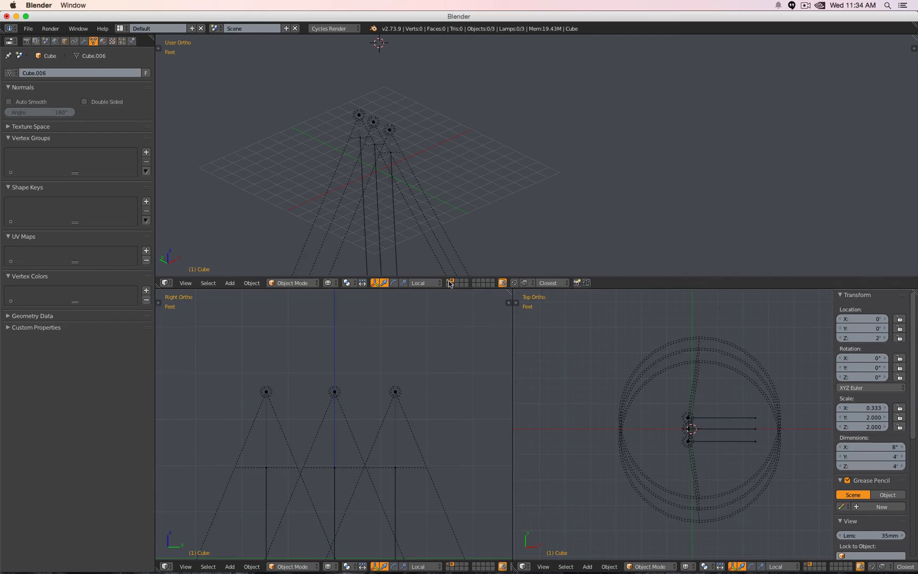
click(449, 281)
click(453, 285)
click(449, 281)
click(453, 284)
shift+click(448, 280)
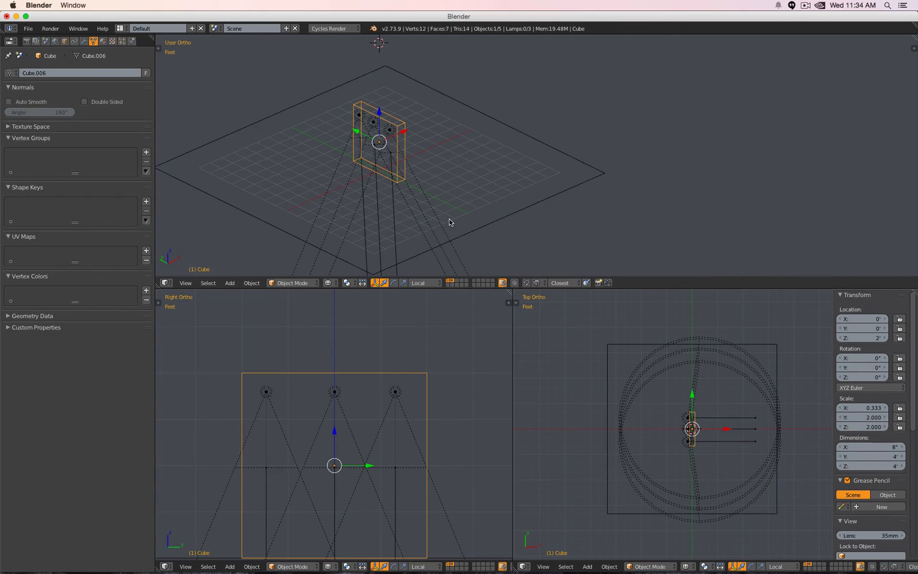
- Toggle layers 1 and 2 off and on in turn, finishing with both layers shown
shift+click(452, 281)
shift+click(453, 281)
shift+click(453, 281)
shift+click(453, 281)
shift+click(452, 281)
shift+click(453, 281)
shift+click(448, 280)
shift+click(448, 282)
shift+click(453, 282)
shift+click(454, 282)
- Add a camera at the 3D cursor while working in the front view
key(KP_7)
key(KP_3)
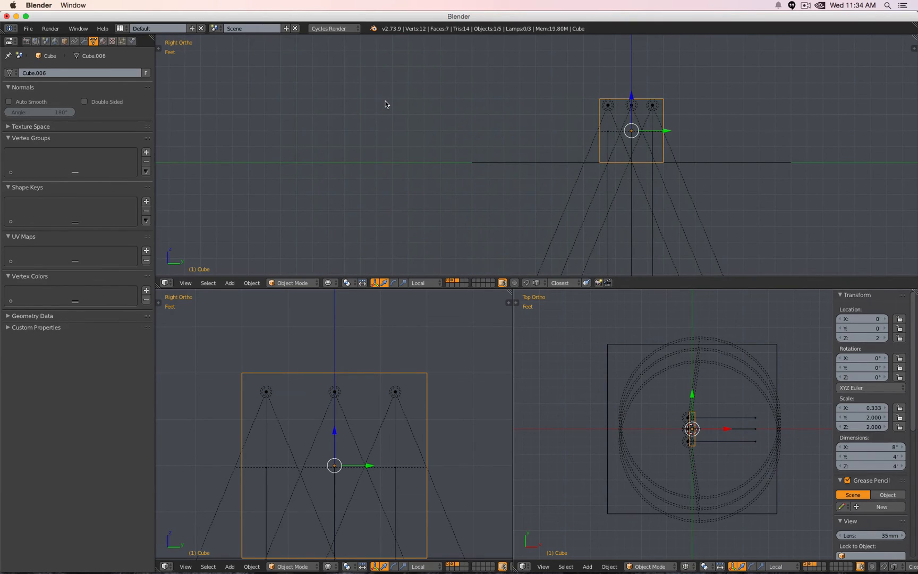
key(KP_1)
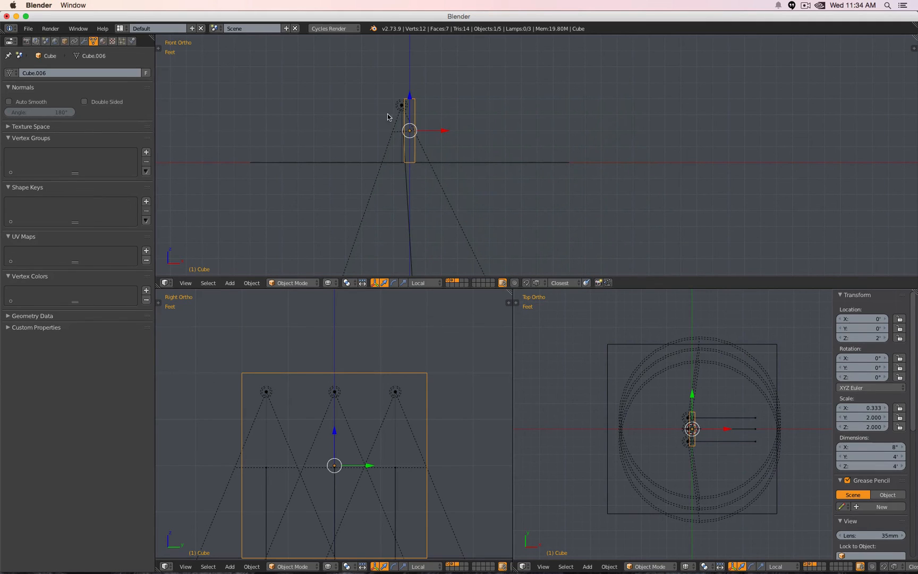
shift+middle_drag(380, 123, 527, 169)
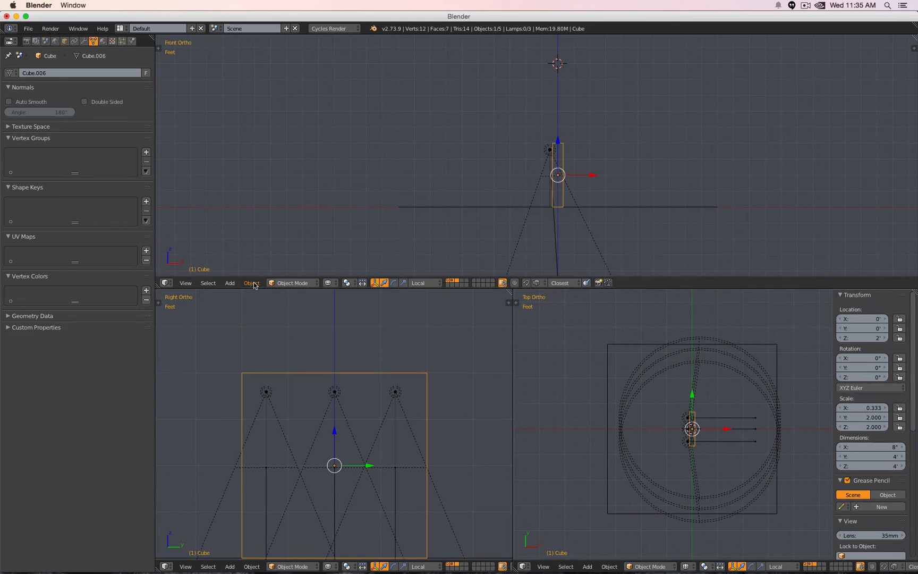
click(229, 283)
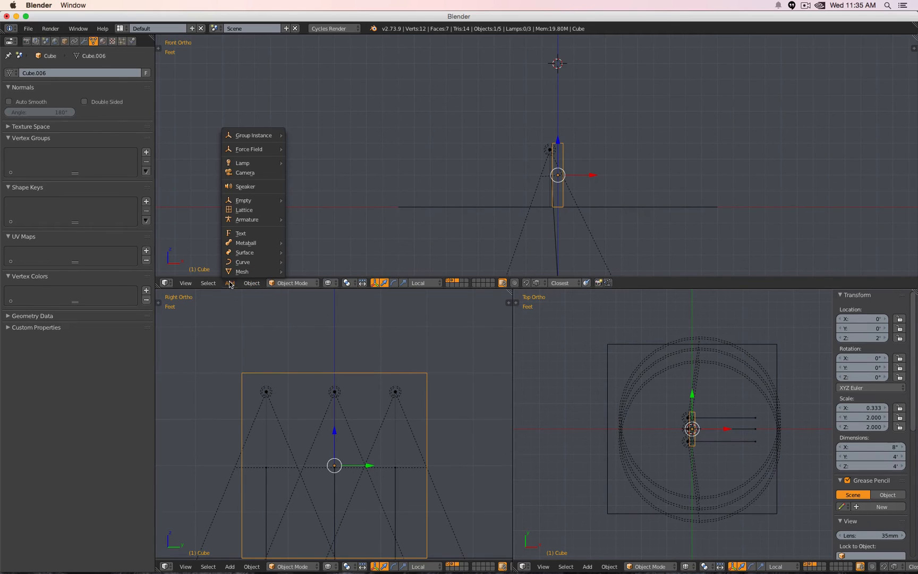
click(257, 176)
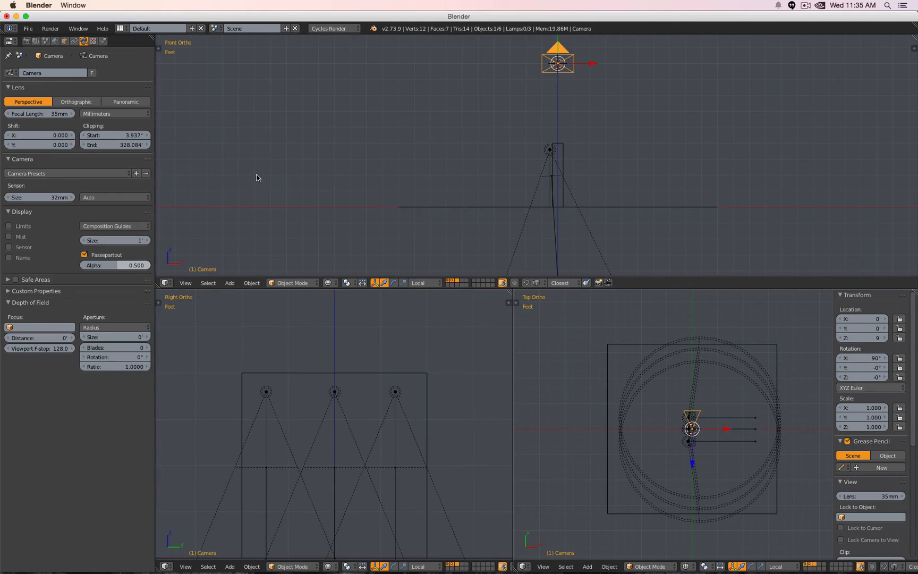
- Move the new camera along the X axis in the top view to about X -9.38', away from the wall
shift+middle_drag(561, 70, 505, 135)
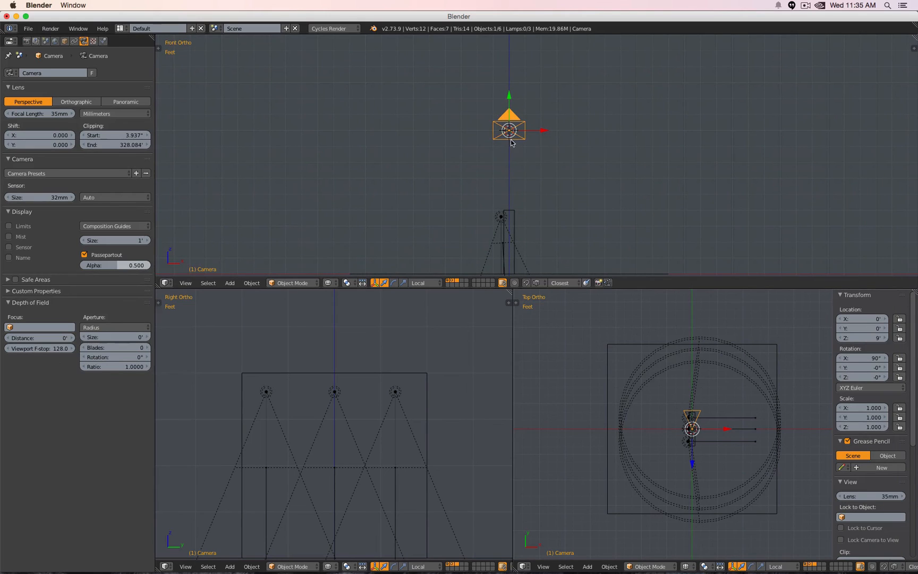
middle_drag(582, 143, 453, 168)
middle_drag(686, 144, 671, 134)
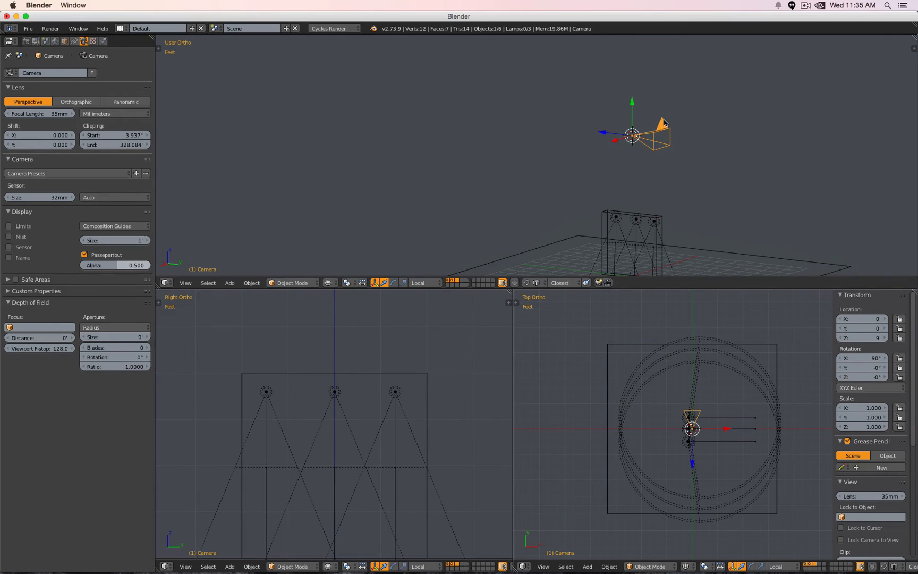
middle_drag(663, 122, 725, 187)
key(KP_7)
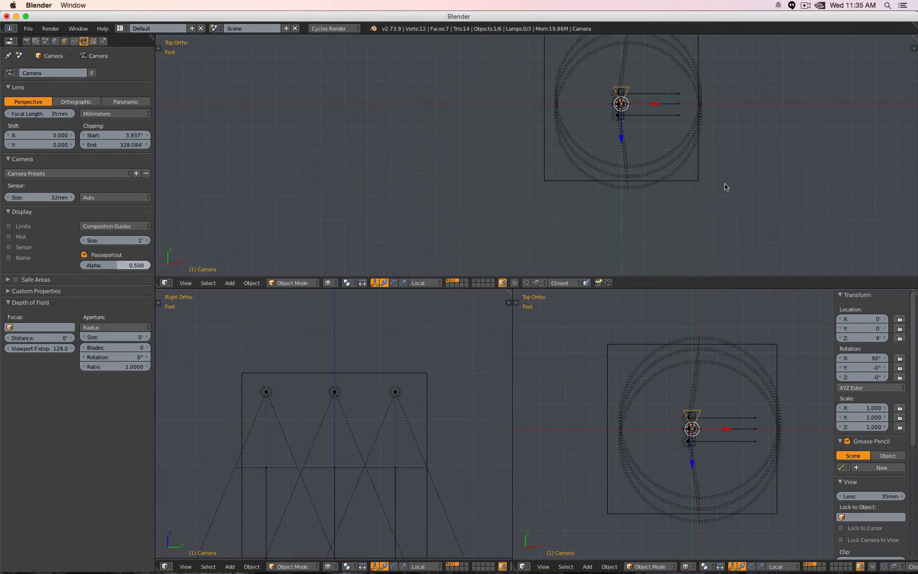
scroll(691, 171, up, 4)
shift+middle_drag(636, 76, 669, 204)
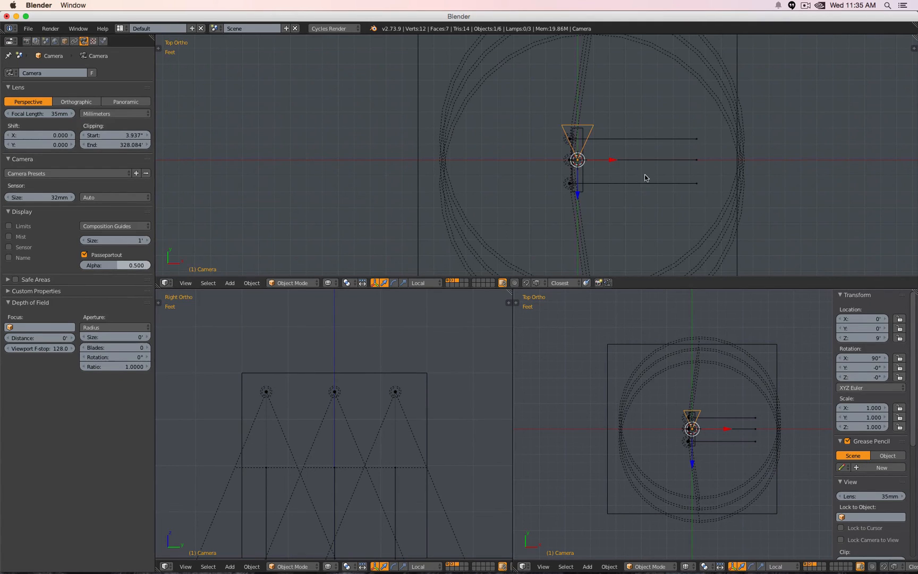
drag(617, 163, 462, 165)
- Lower the camera in the front view to a height of about 2.32'
key(KP_1)
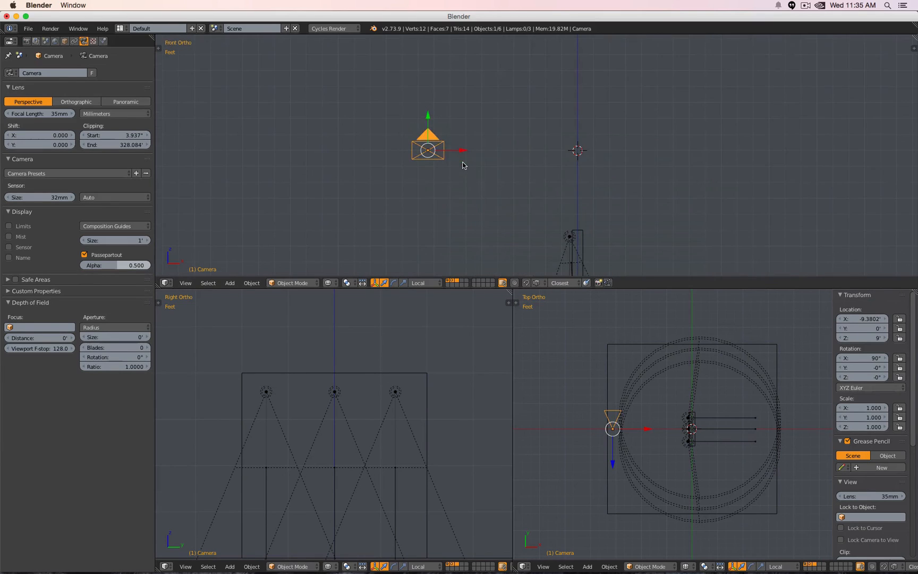
shift+scroll(457, 160, down, 4)
drag(446, 74, 450, 134)
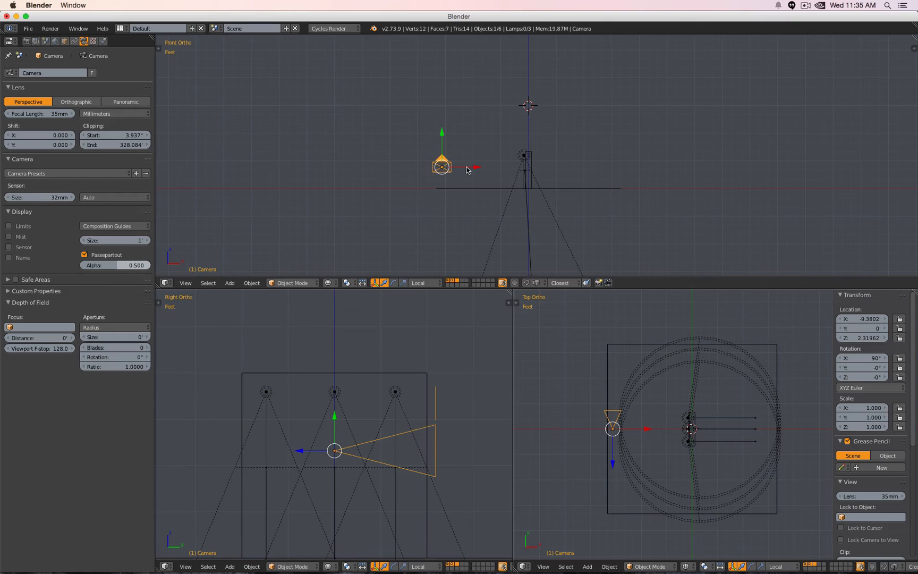
- Rotate the camera 90° in the top view so that it faces the wall
scroll(618, 416, up, 6)
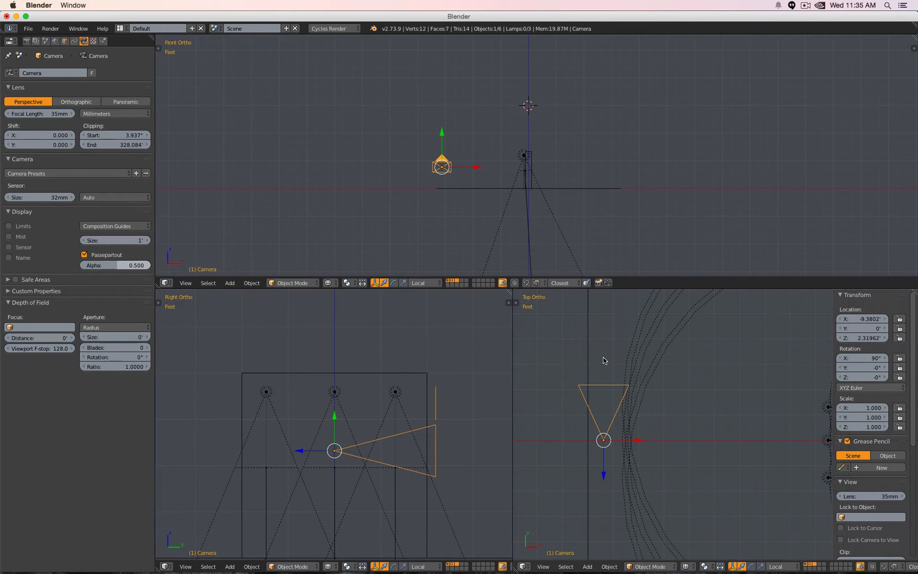
key(r)
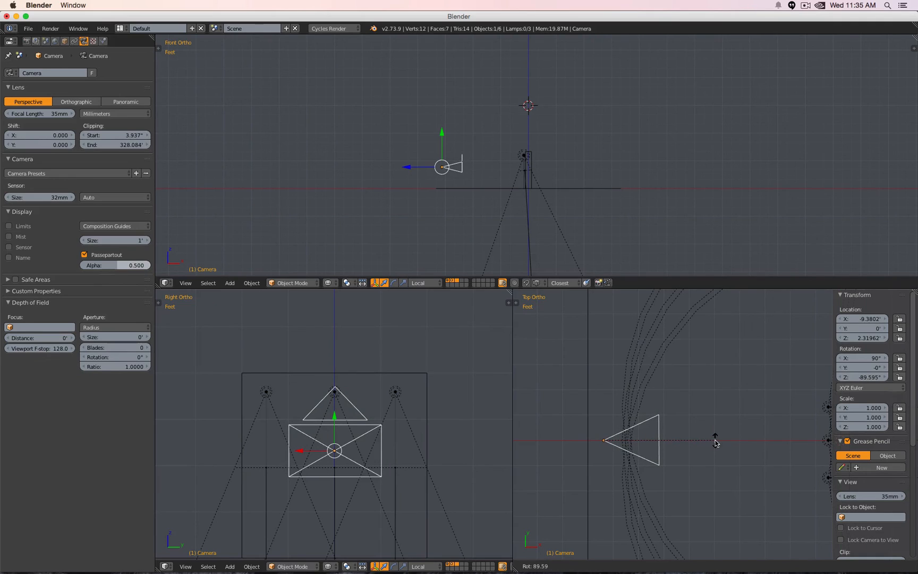
text(90)
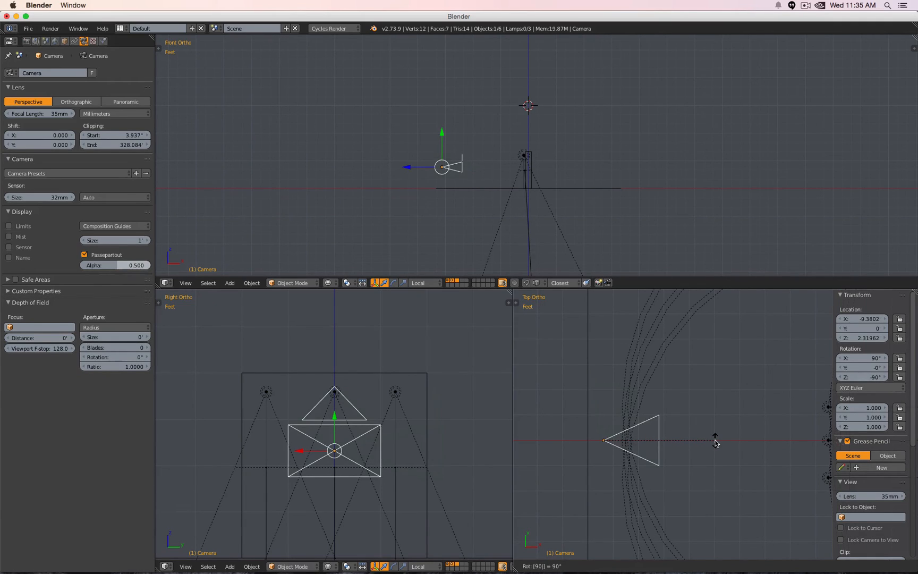
key(minus)
key(minus)
key(minus)
key(minus)
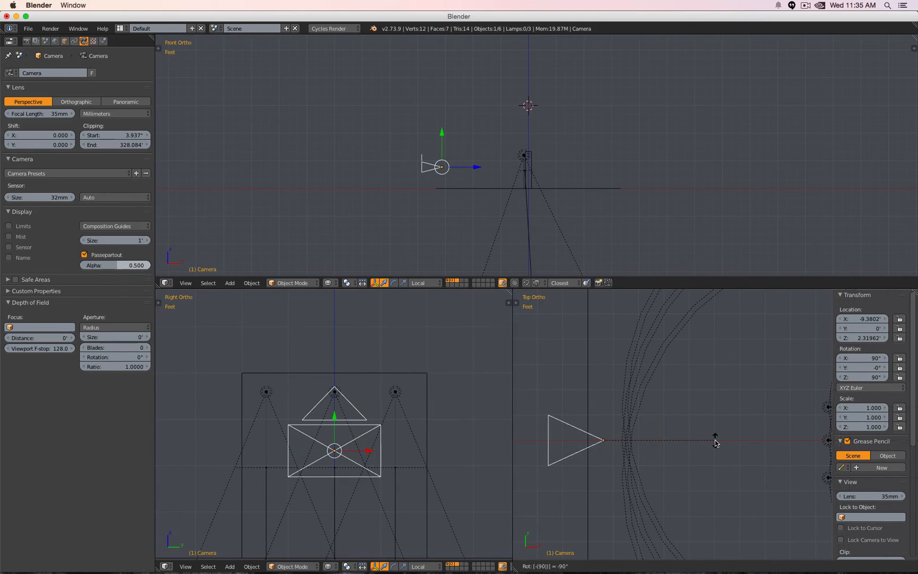
key(minus)
key(minus)
key(minus)
key(minus)
key(minus)
key(minus)
key(minus)
key(minus)
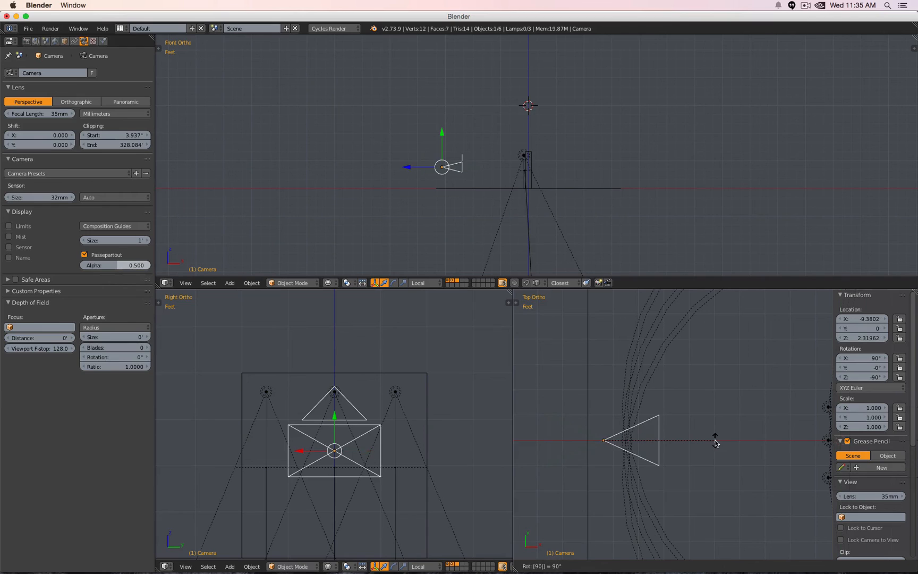
key(Return)
scroll(702, 448, down, 5)
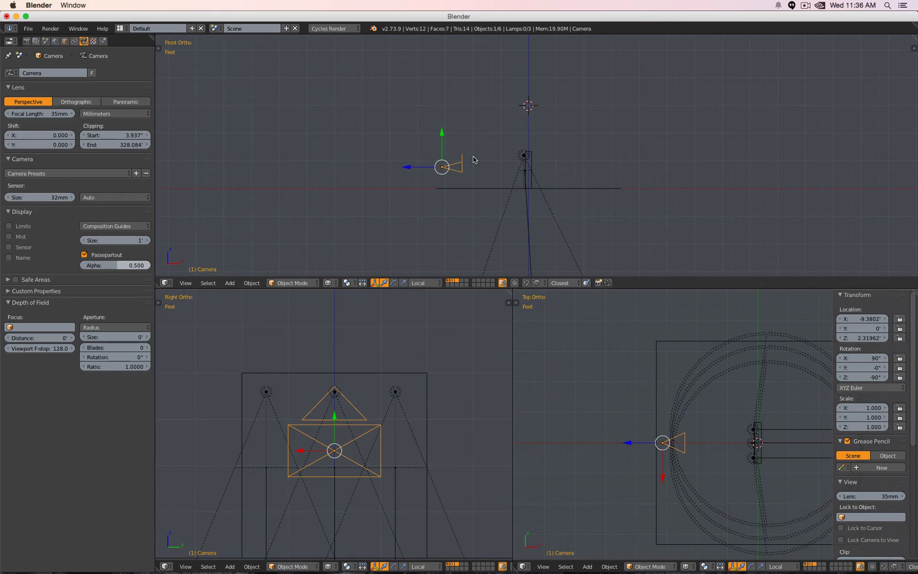
- Look through the camera in rendered shading and lower the camera to a height of about 2.13' in a front view
key(KP_0)
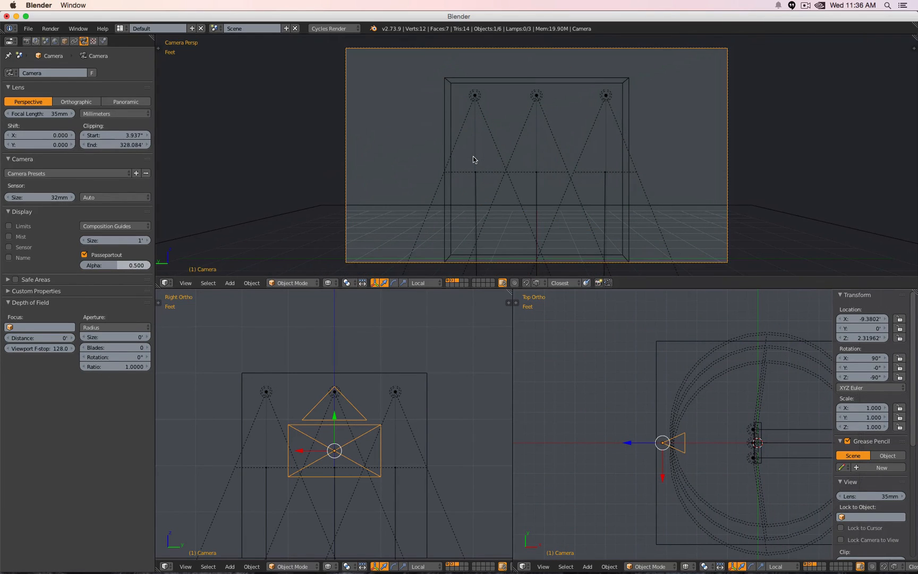
key(shift+z)
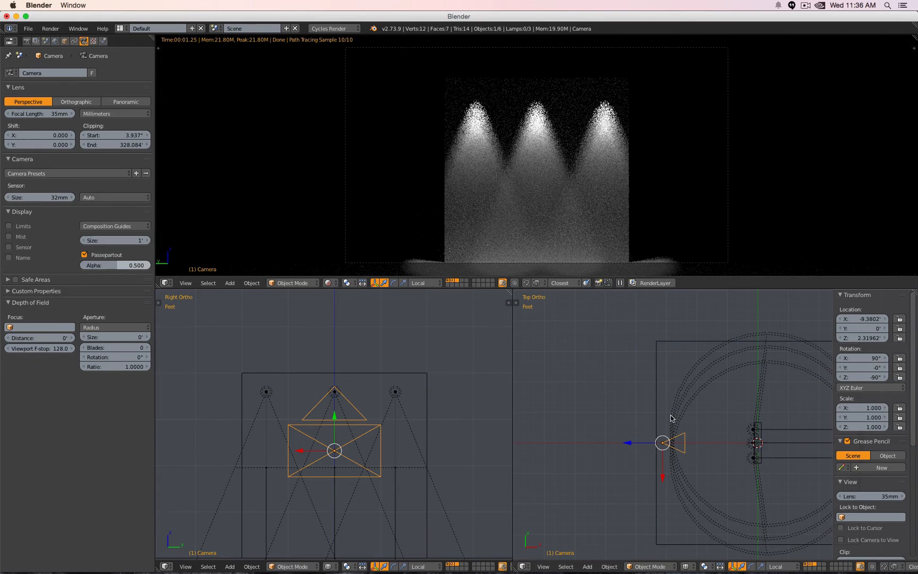
key(KP_1)
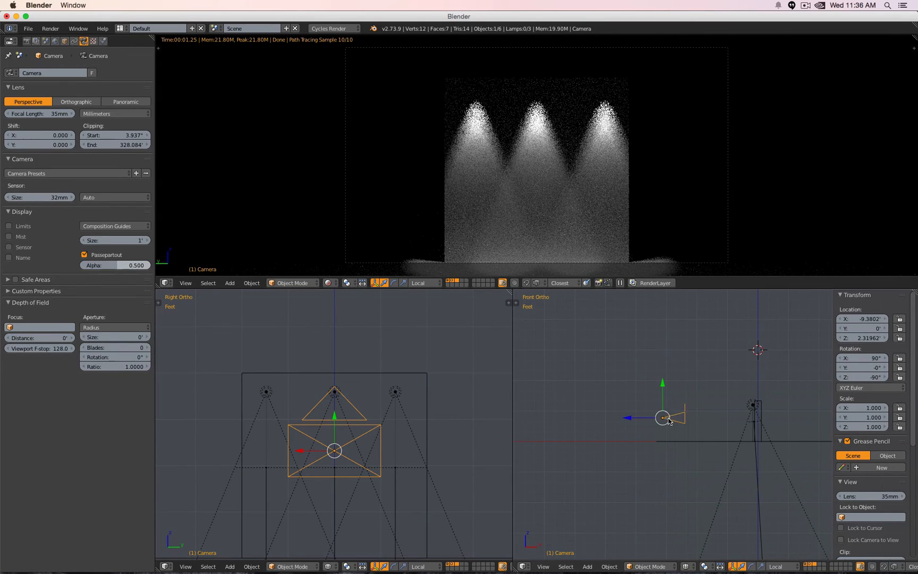
mouse_move(664, 384)
mouse_down()
mouse_move(665, 357)
mouse_move(667, 395)
mouse_move(668, 373)
mouse_move(670, 392)
mouse_move(671, 384)
mouse_up()
scroll(659, 422, down, 1)
shift+middle_drag(670, 415, 595, 418)
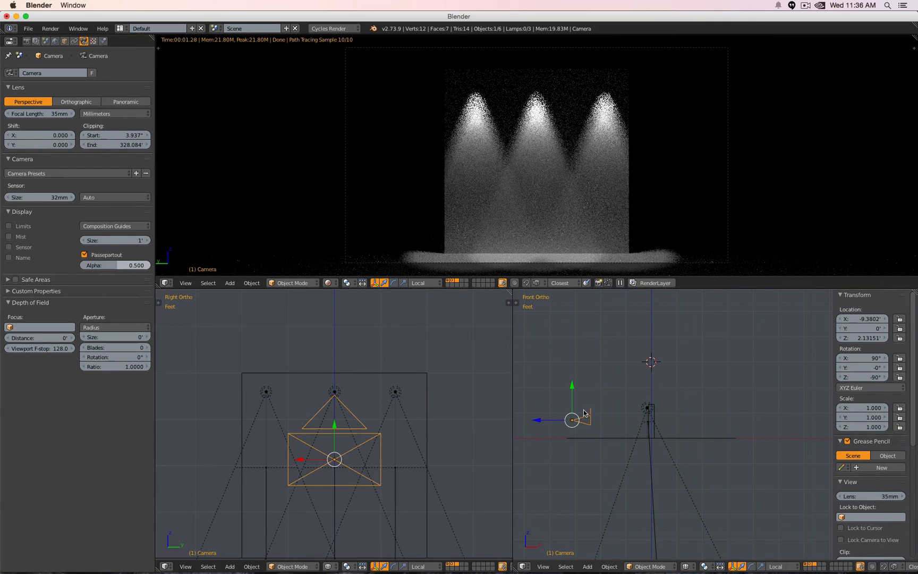
- Duplicate the camera to about X -4.92', Z 12.06' and rotate the copy about 64° down toward the wall
key(shift+d)
click(622, 327)
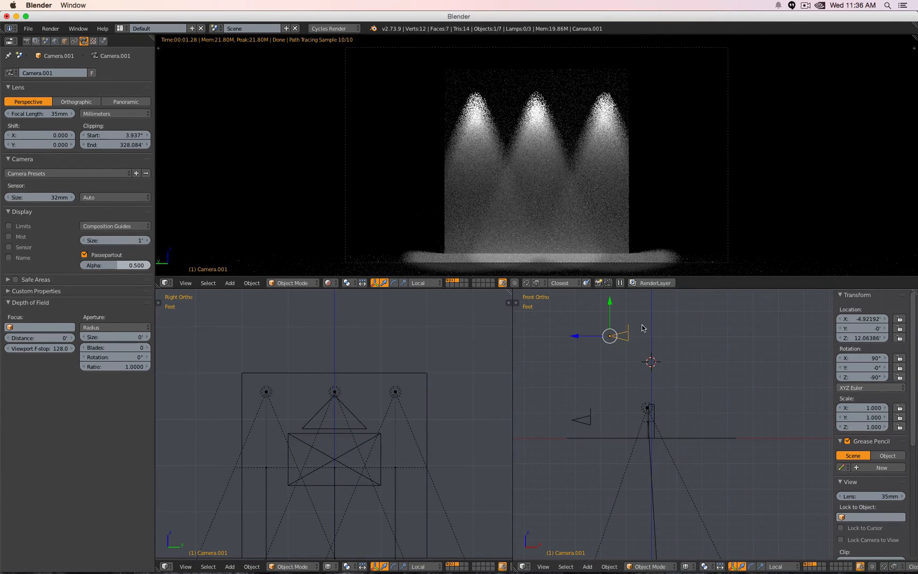
key(r)
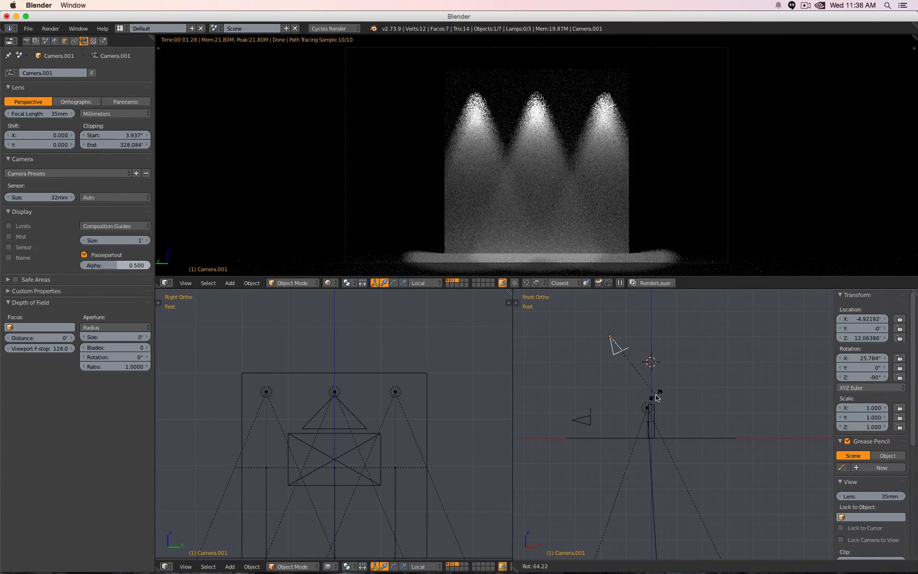
click(657, 397)
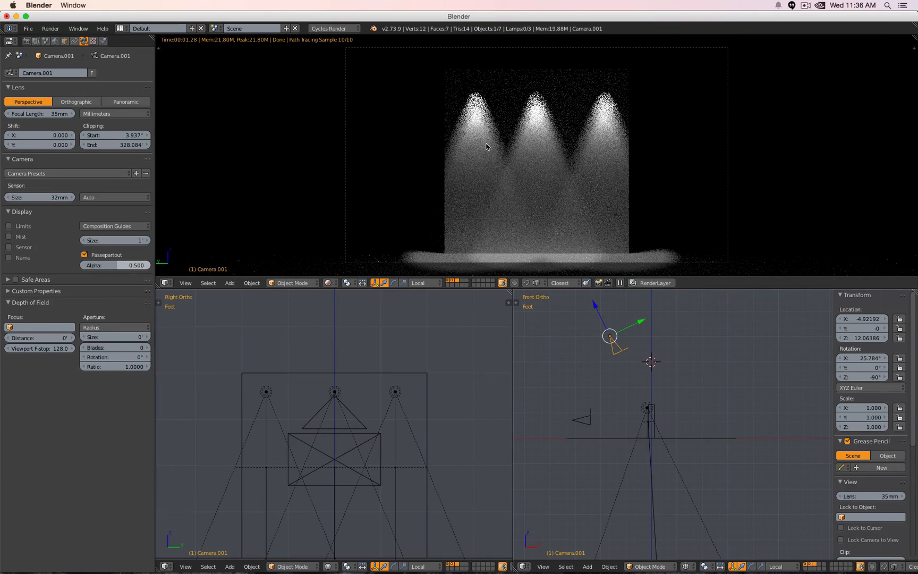
- Make the upper and the lower camera active in turn to compare their rendered views, finishing on the lower camera
key(ctrl+KP_0)
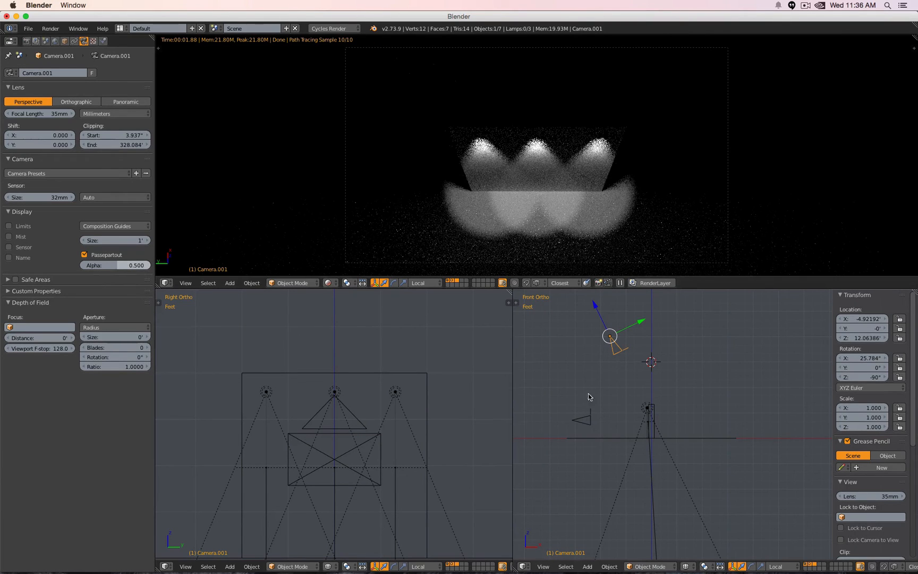
right_click(587, 422)
key(ctrl+KP_0)
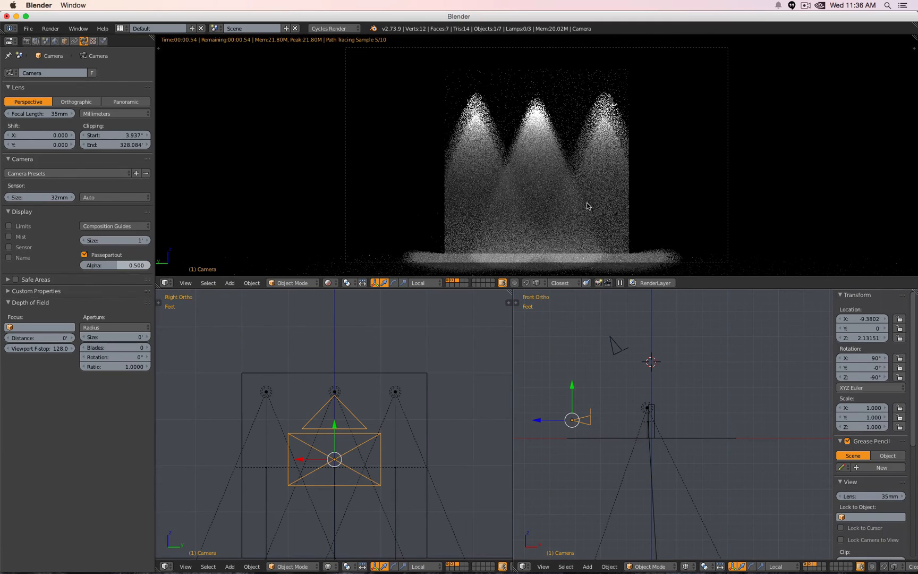
right_click(617, 346)
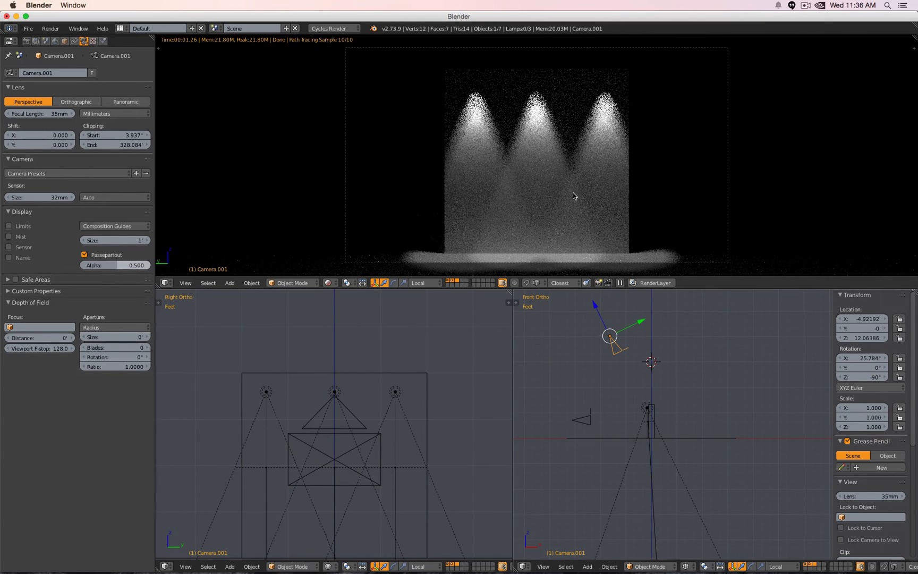
key(ctrl+KP_0)
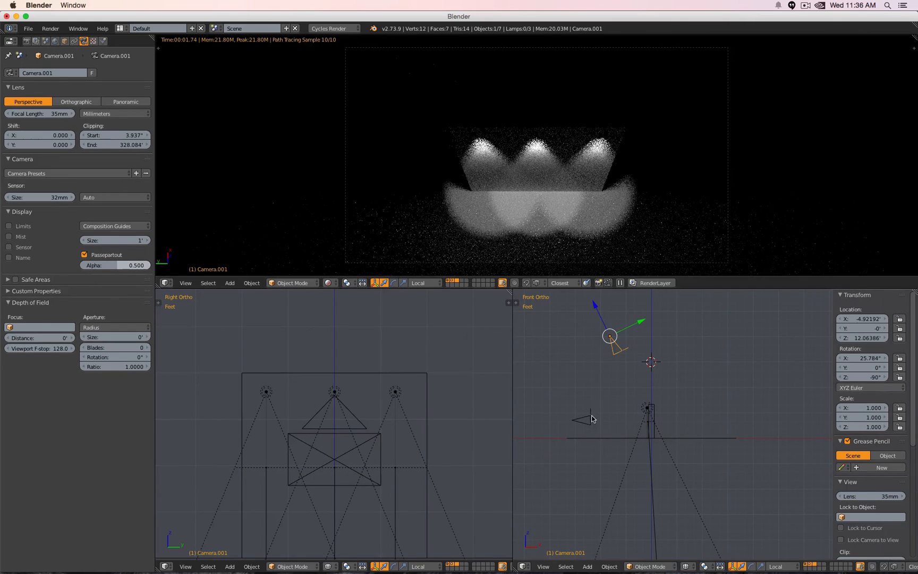
right_click(591, 417)
key(ctrl+KP_0)
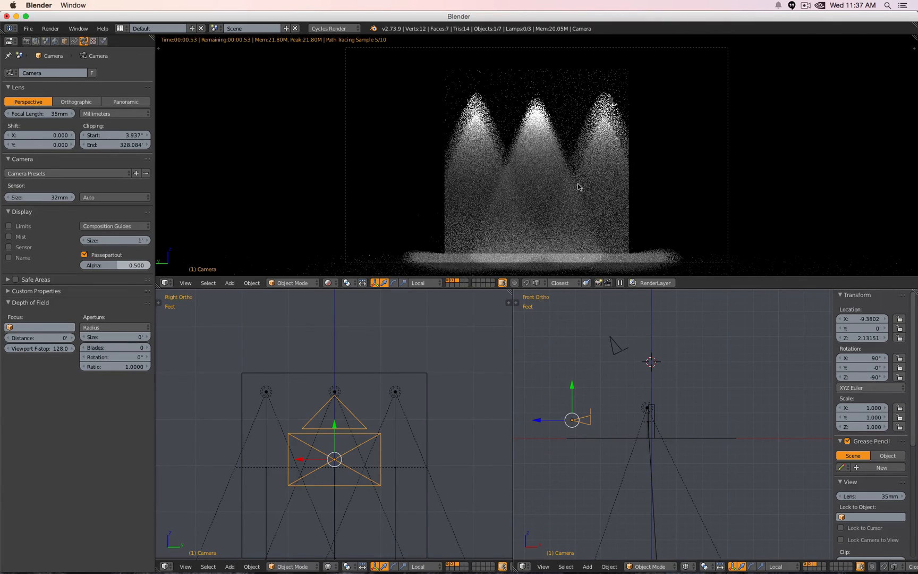
right_click(612, 341)
key(ctrl+KP_0)
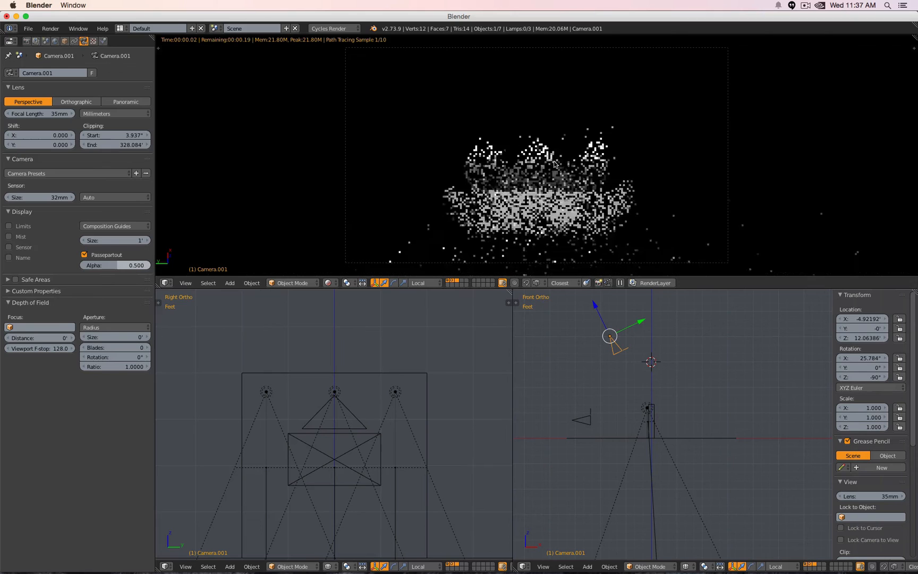
right_click(577, 419)
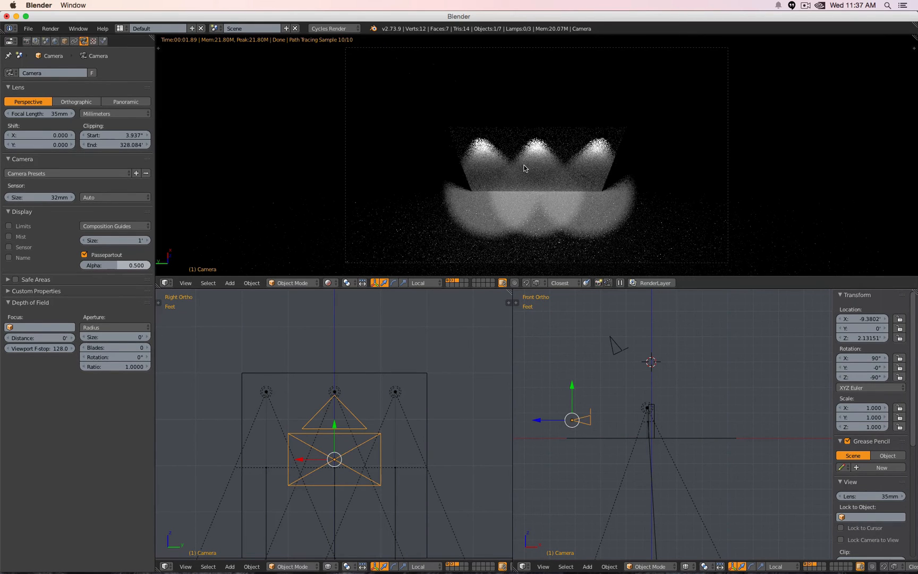
key(ctrl+KP_0)
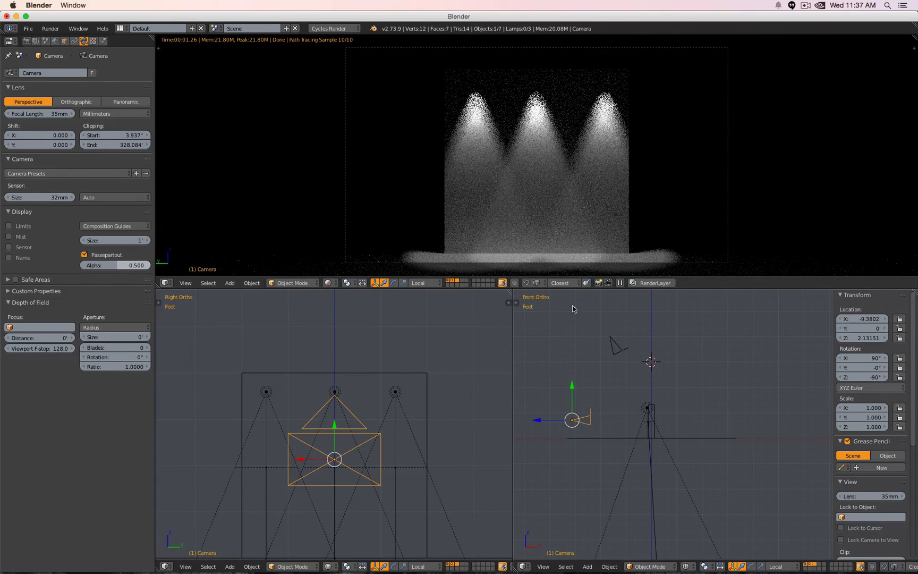
- Select the upper camera and change the camera view's shading from rendered to wireframe and finally to solid
right_click(618, 352)
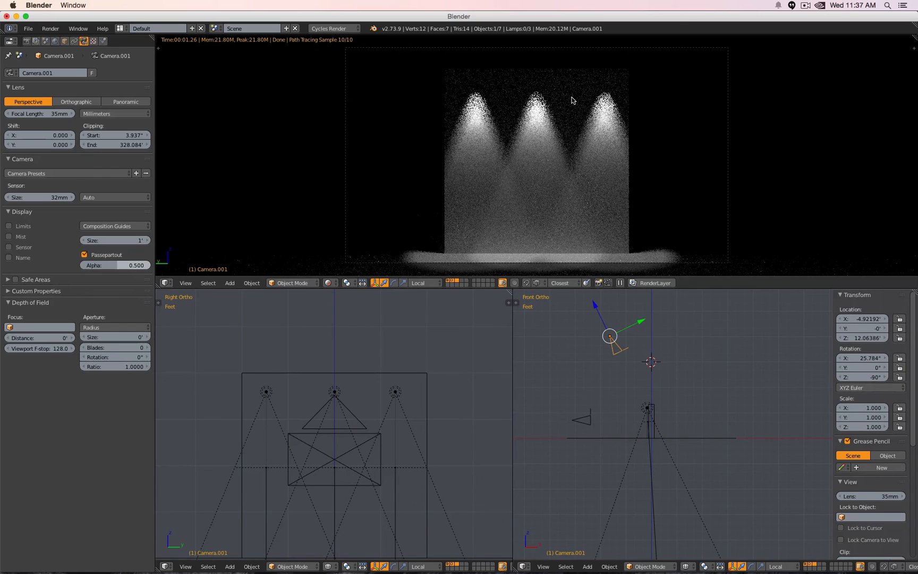
key(shift+z)
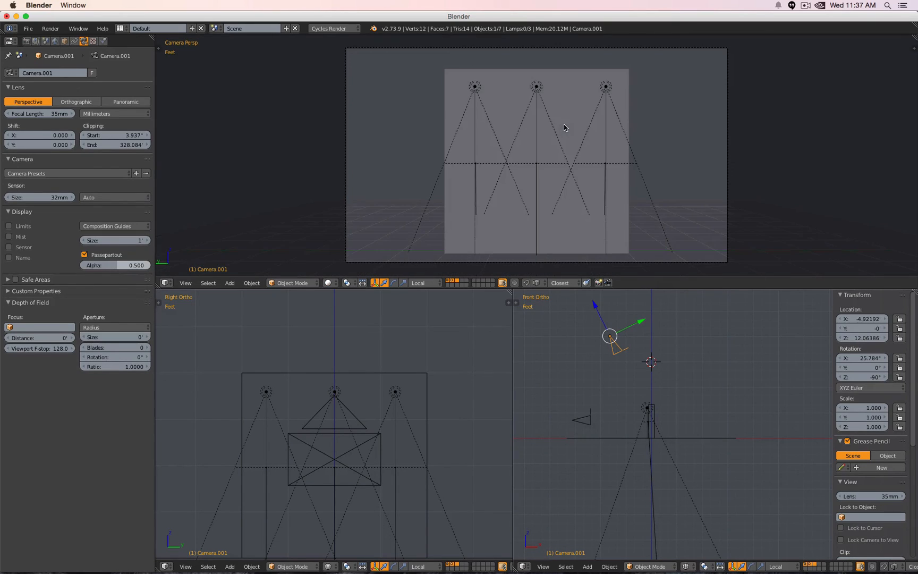
click(329, 282)
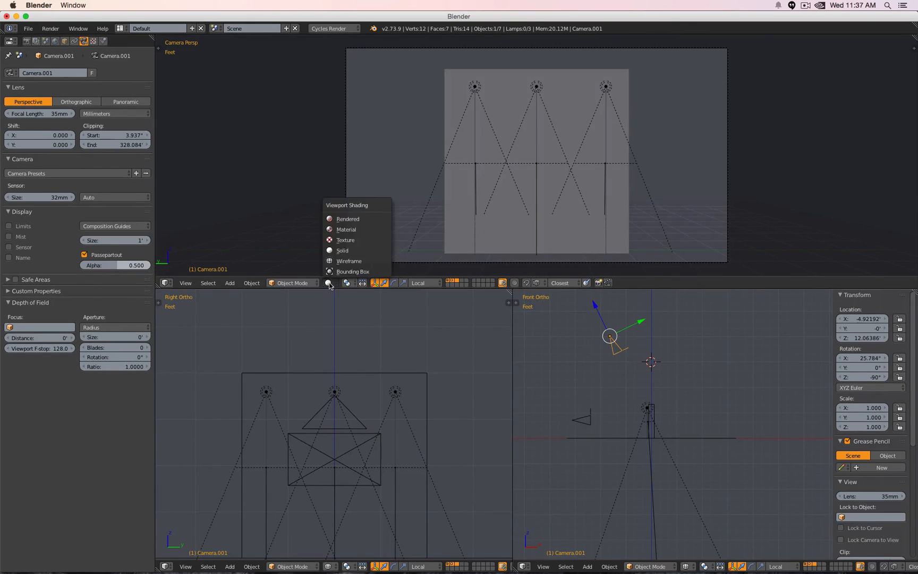
click(335, 269)
click(330, 284)
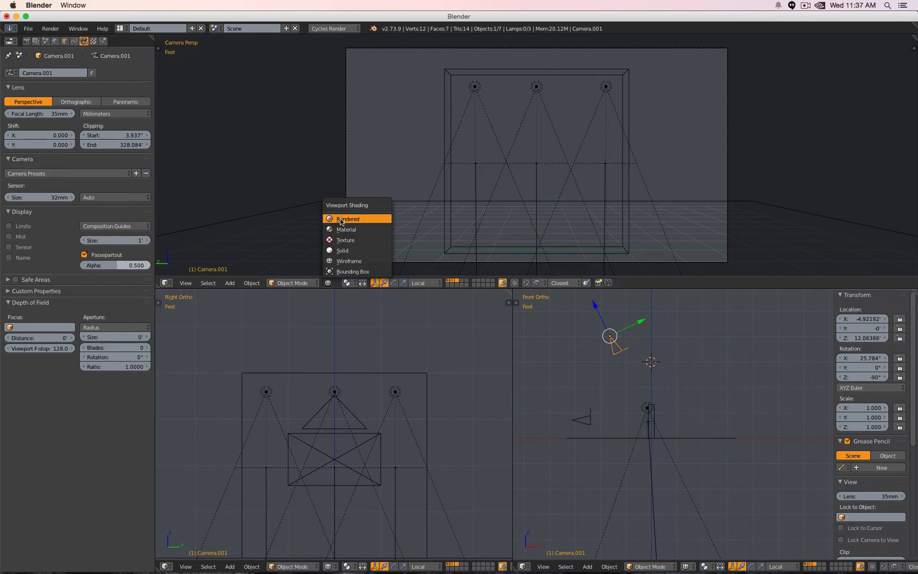
click(340, 250)
scroll(521, 146, down, 2)
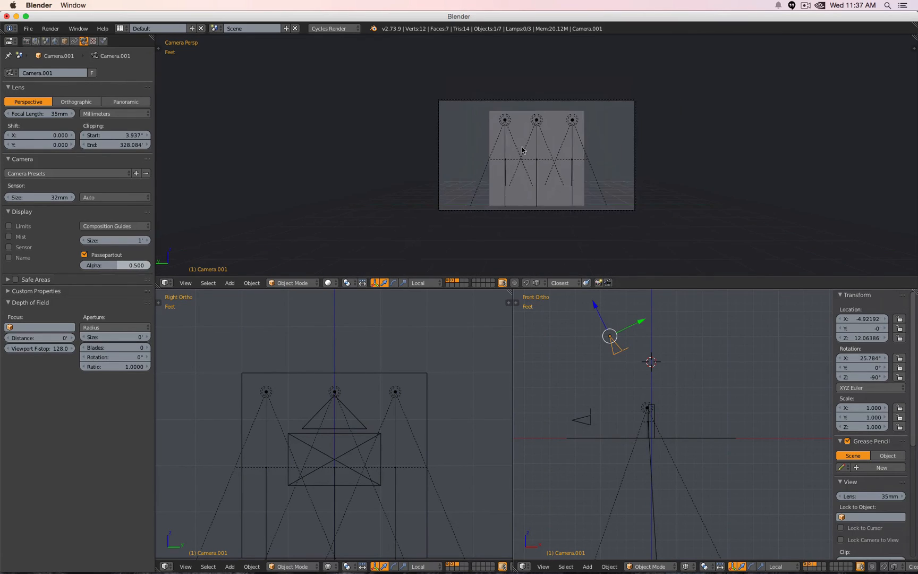